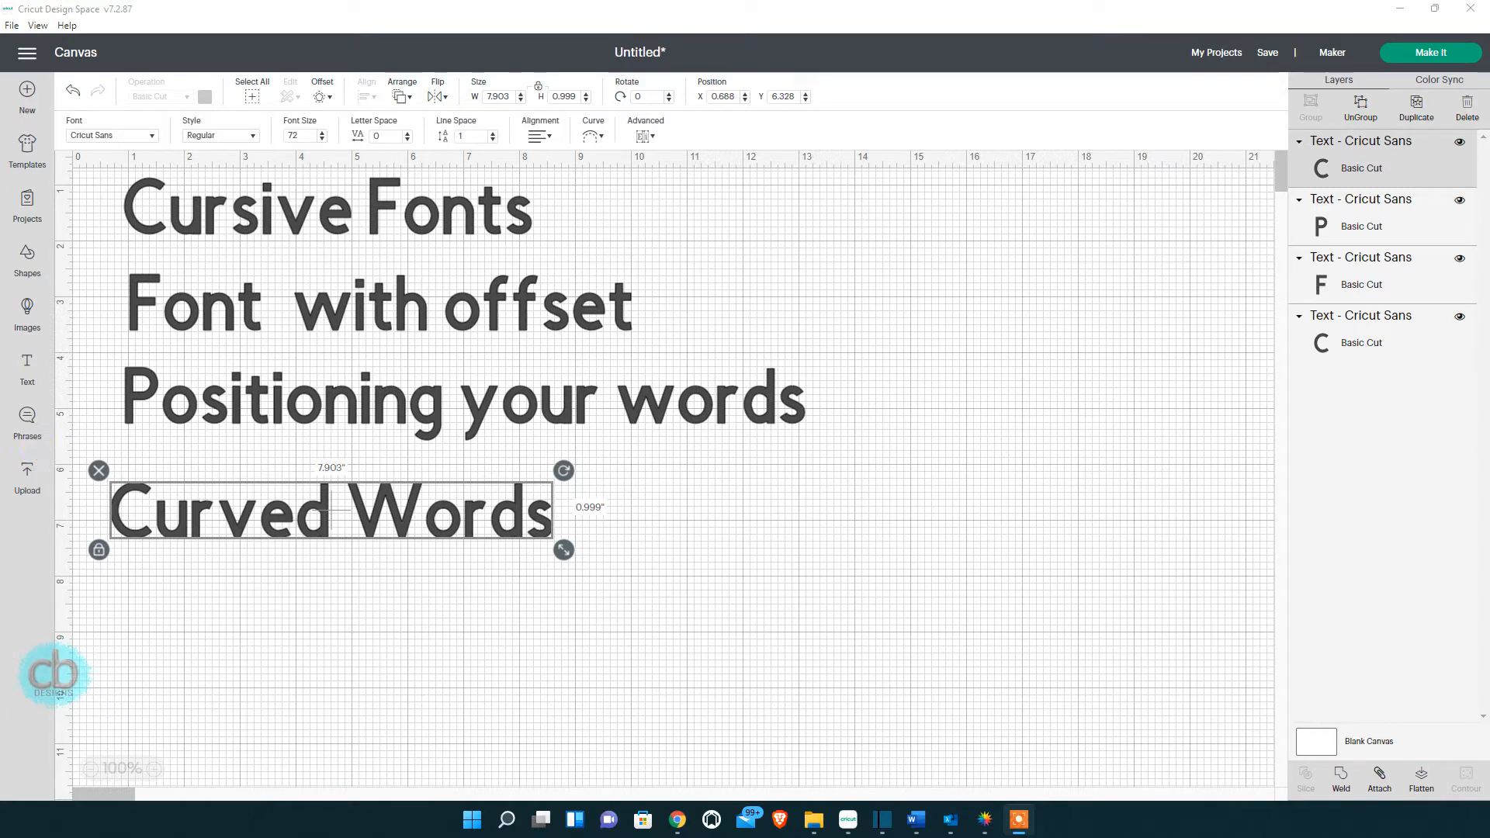
# Select the 'Cursive Fonts' text line on the canvas.
pyautogui.click(450, 203)
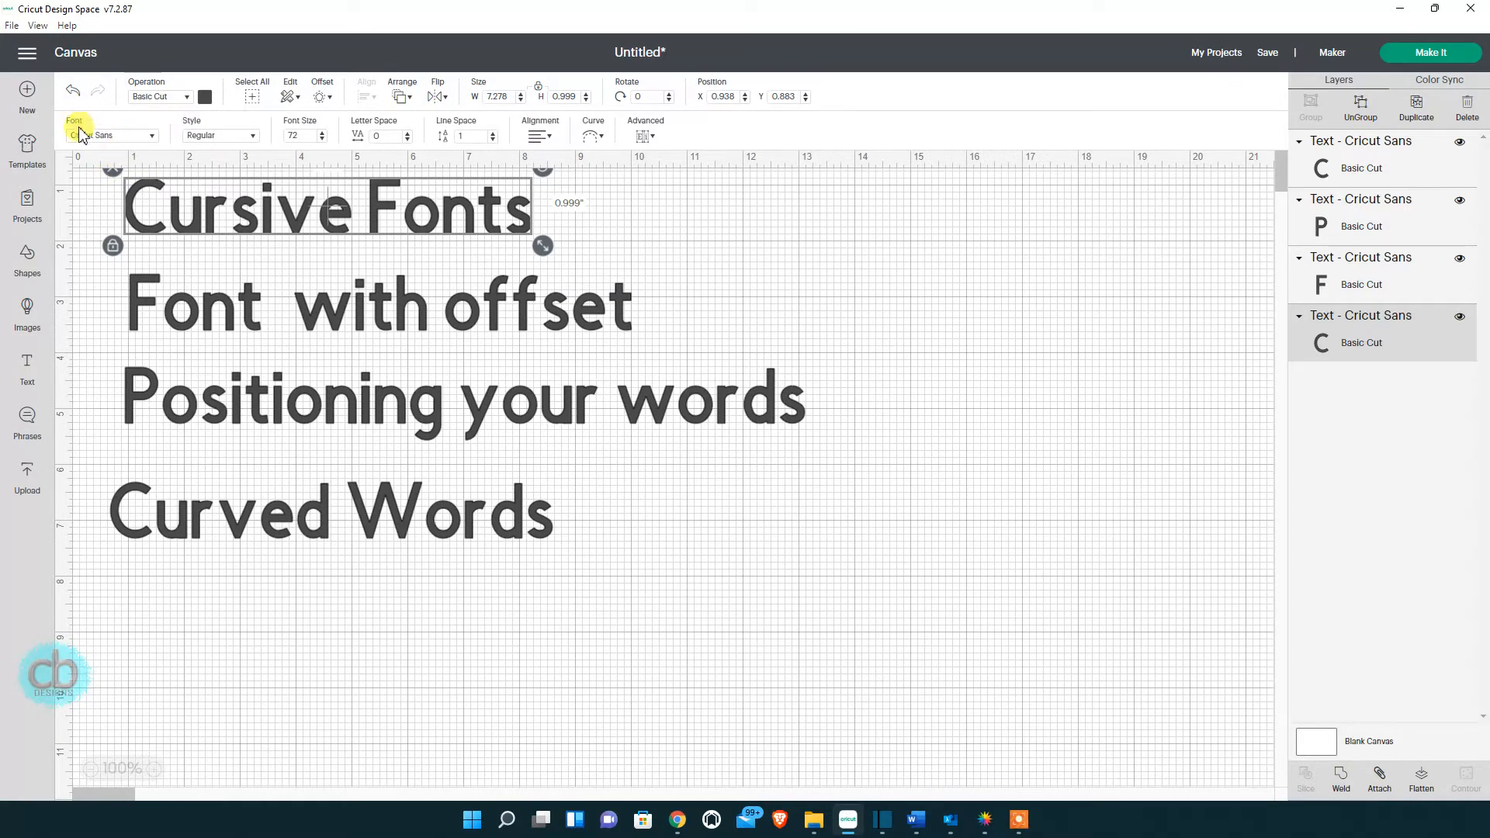
# Apply the Babyhome font from the System fonts list to the Cursive Fonts text.
pyautogui.click(154, 137)
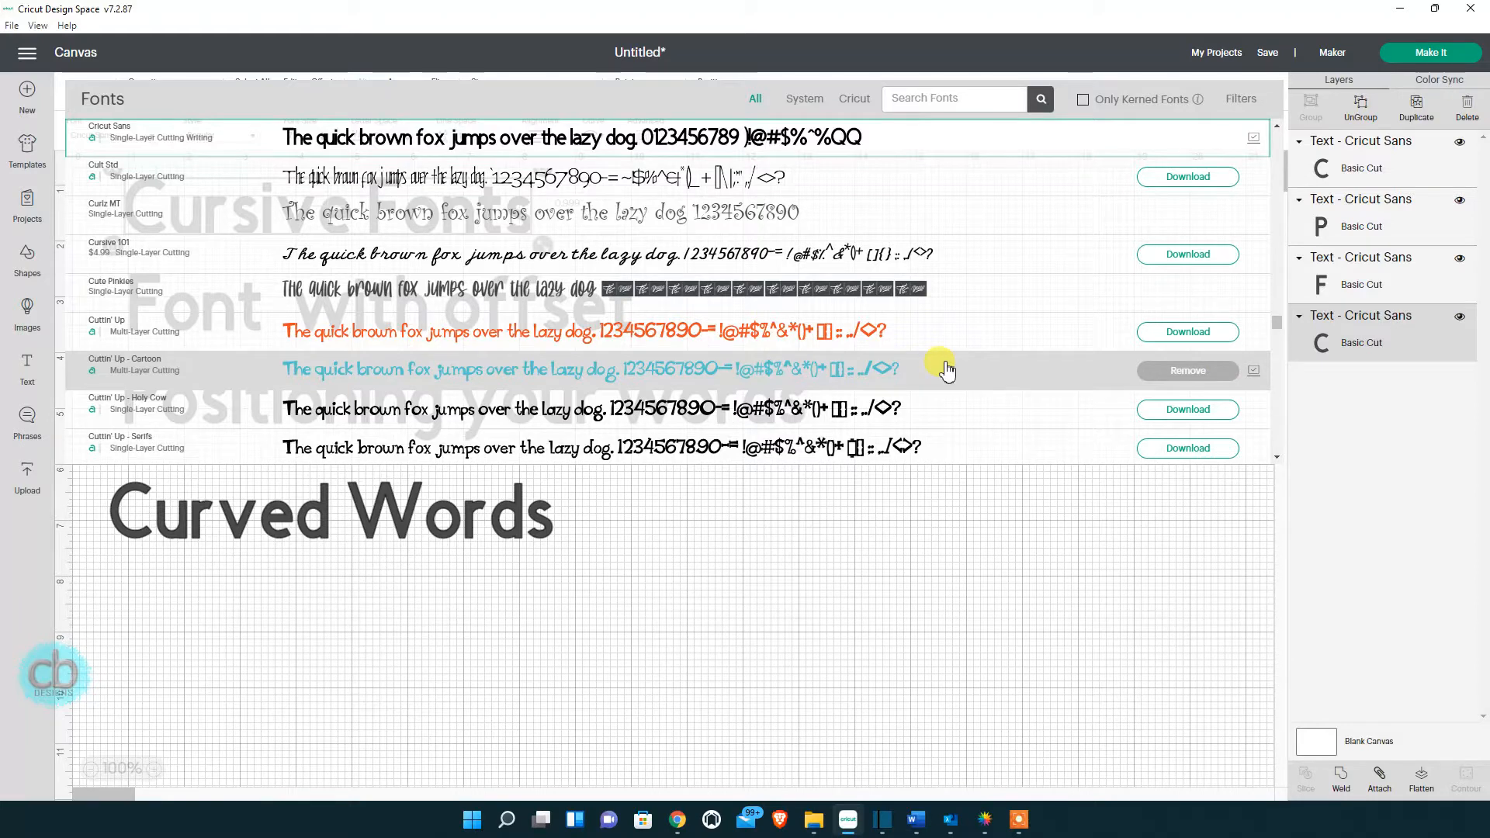
pyautogui.click(805, 100)
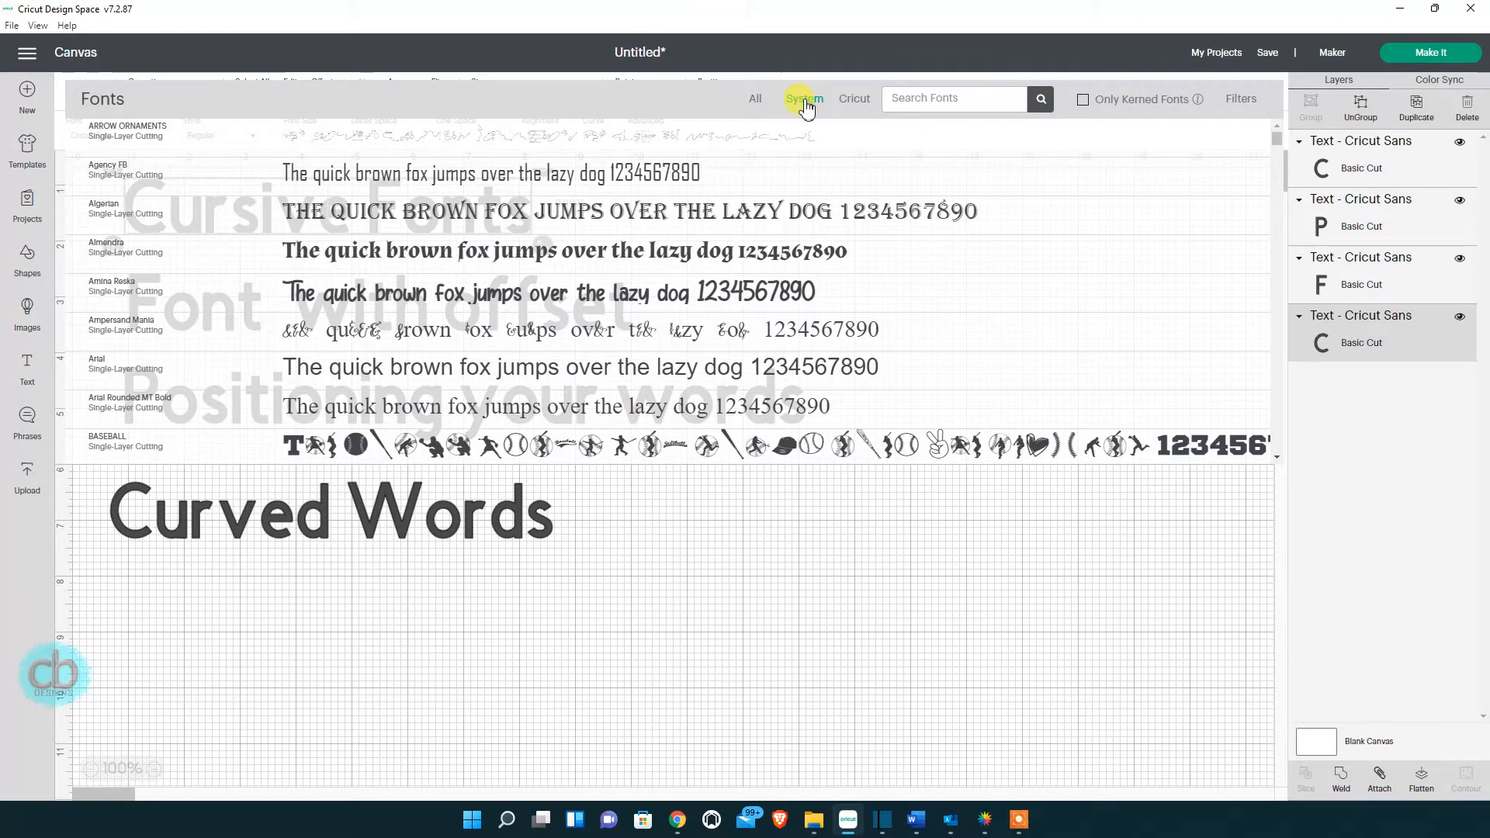
pyautogui.scroll(-8, 779, 232)
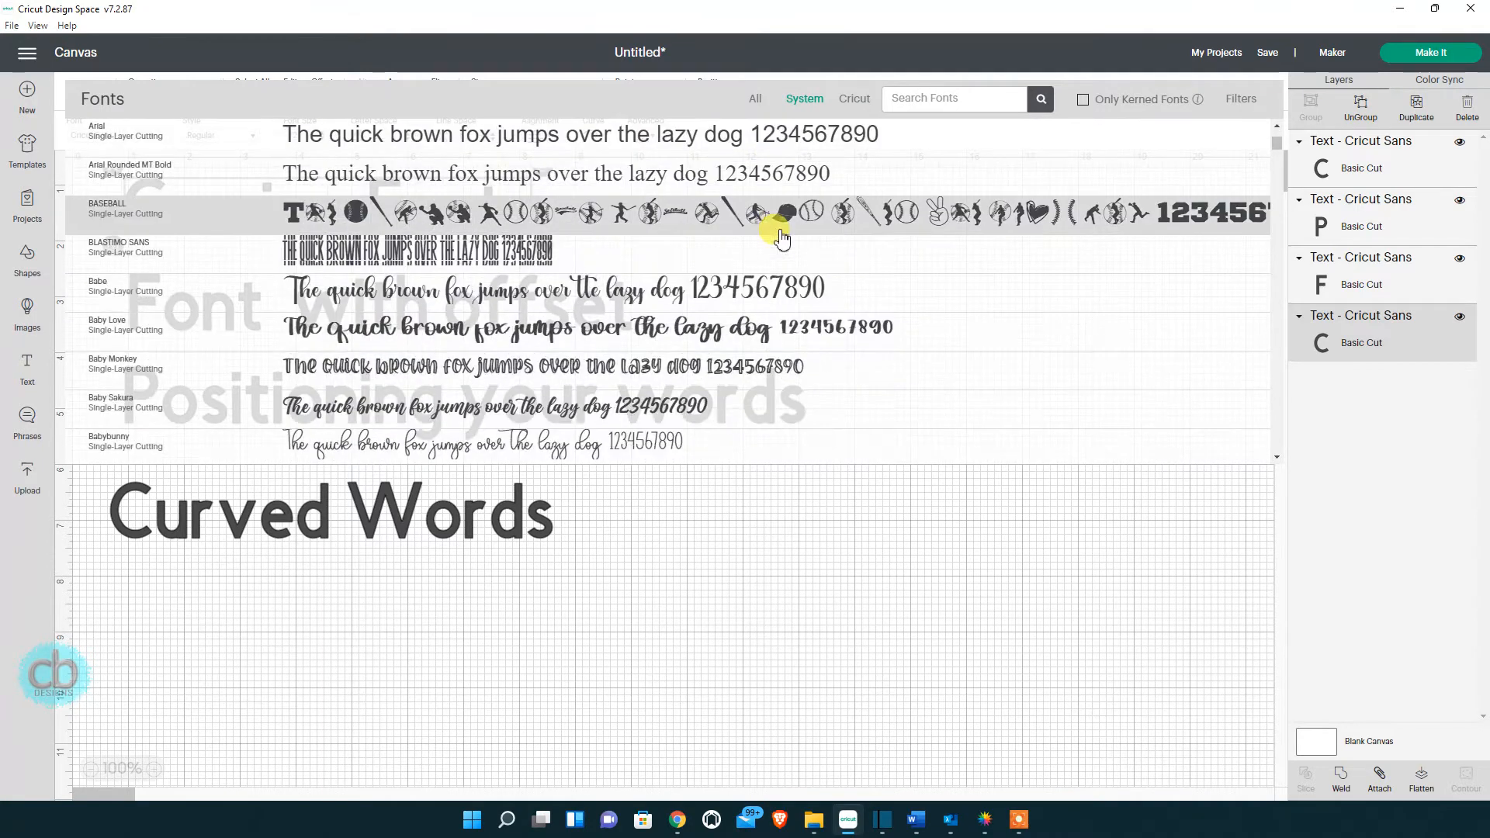
pyautogui.scroll(-1, 775, 234)
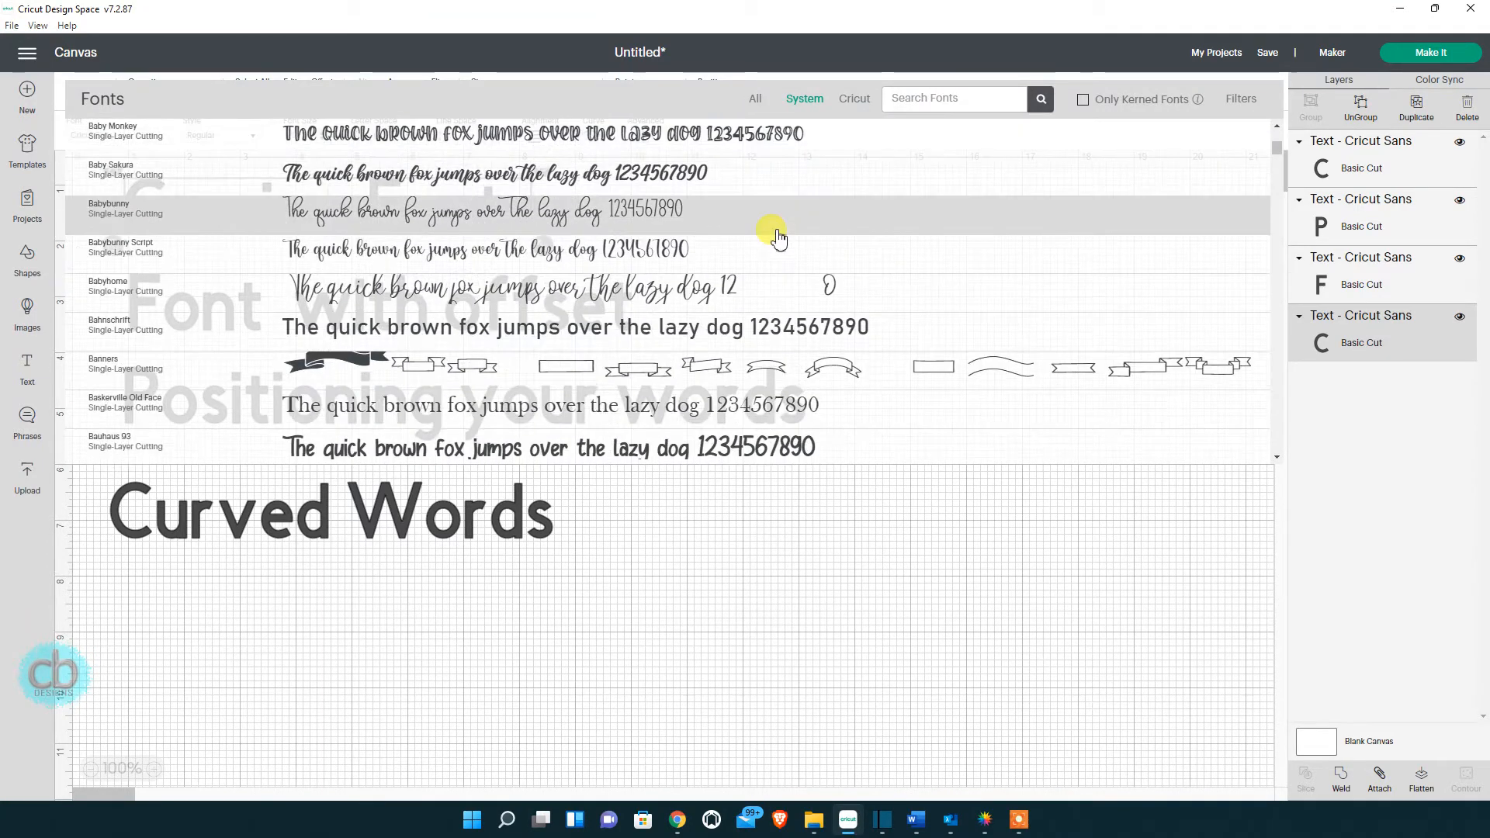
pyautogui.click(609, 295)
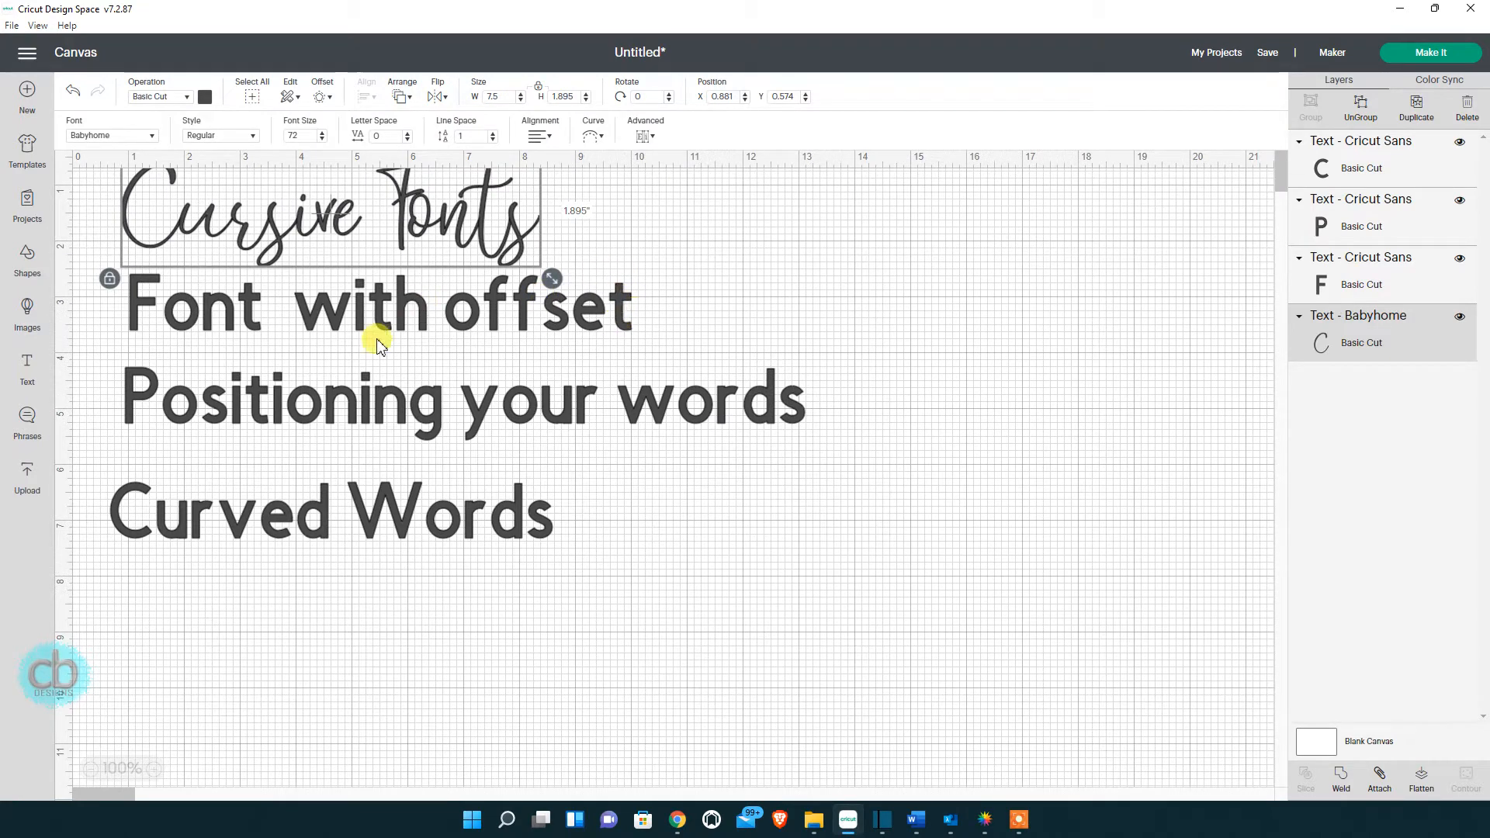
# Move the three Cricut Sans lines and the Cursive Fonts text lower on the canvas.
pyautogui.moveTo(916, 317); pyautogui.dragTo(367, 533)
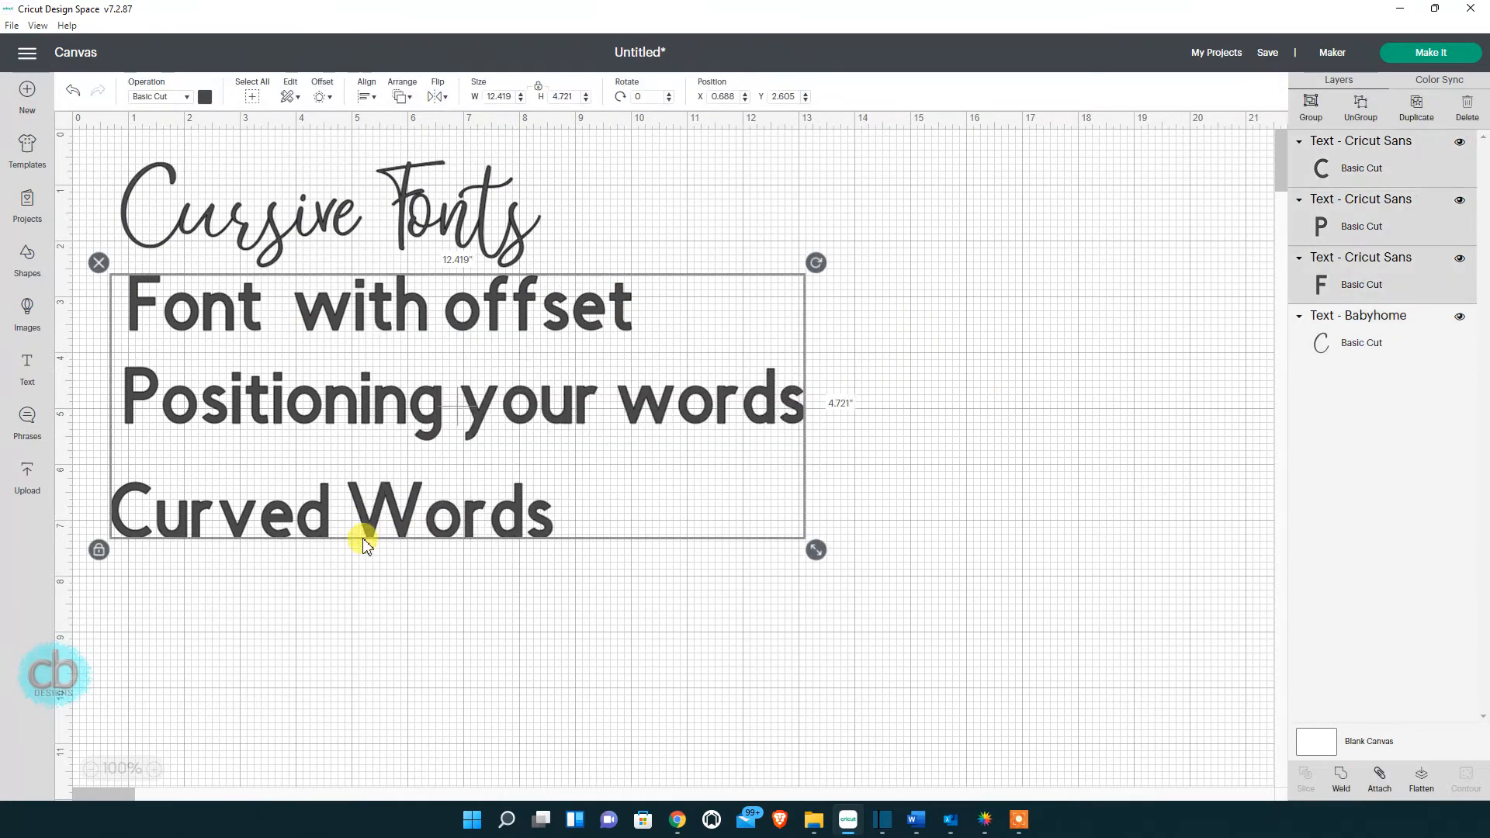
pyautogui.moveTo(380, 403); pyautogui.dragTo(375, 616)
pyautogui.click(380, 244)
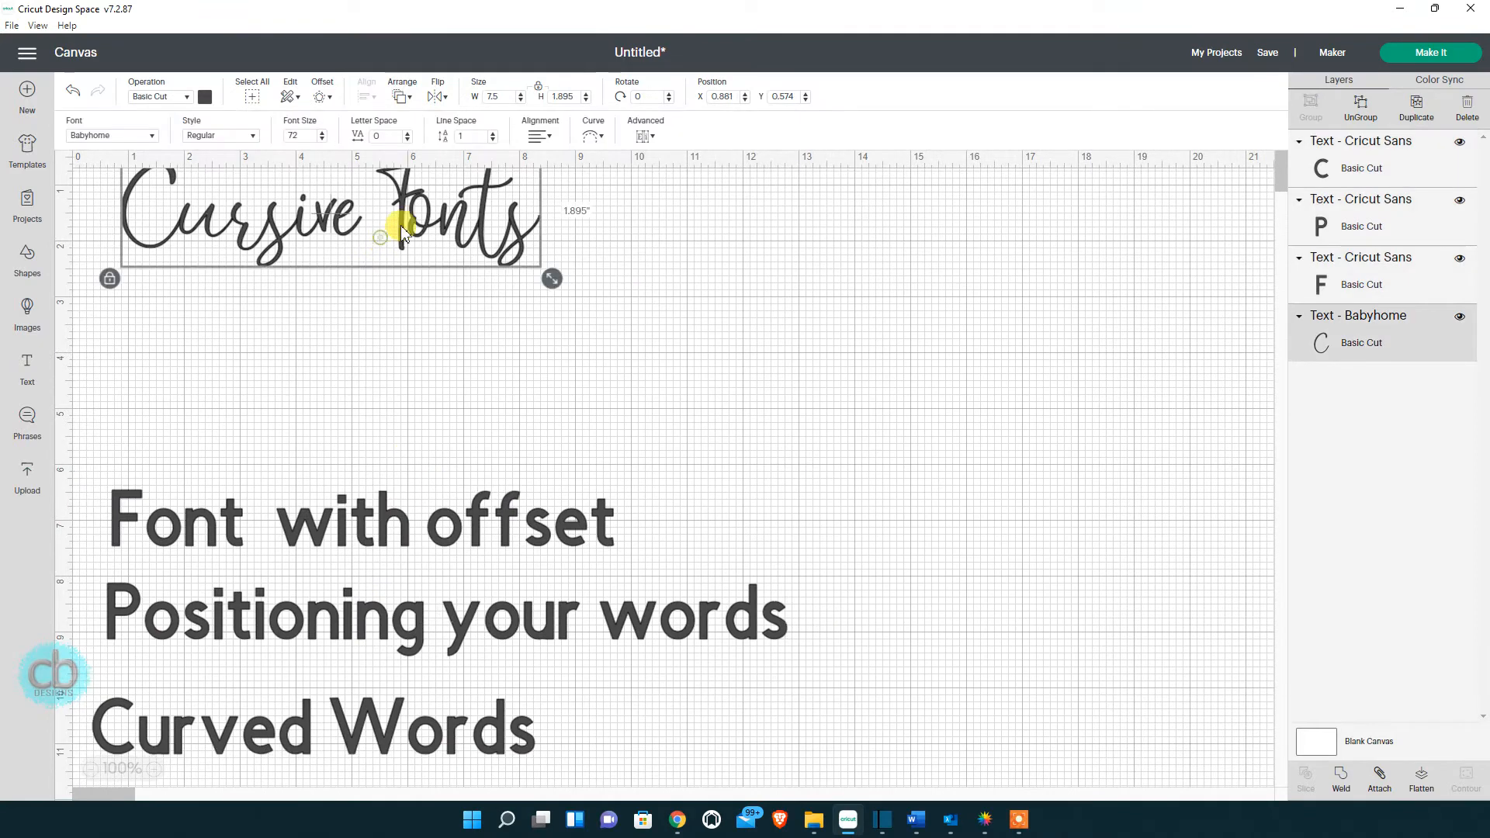
pyautogui.moveTo(396, 226); pyautogui.dragTo(525, 339)
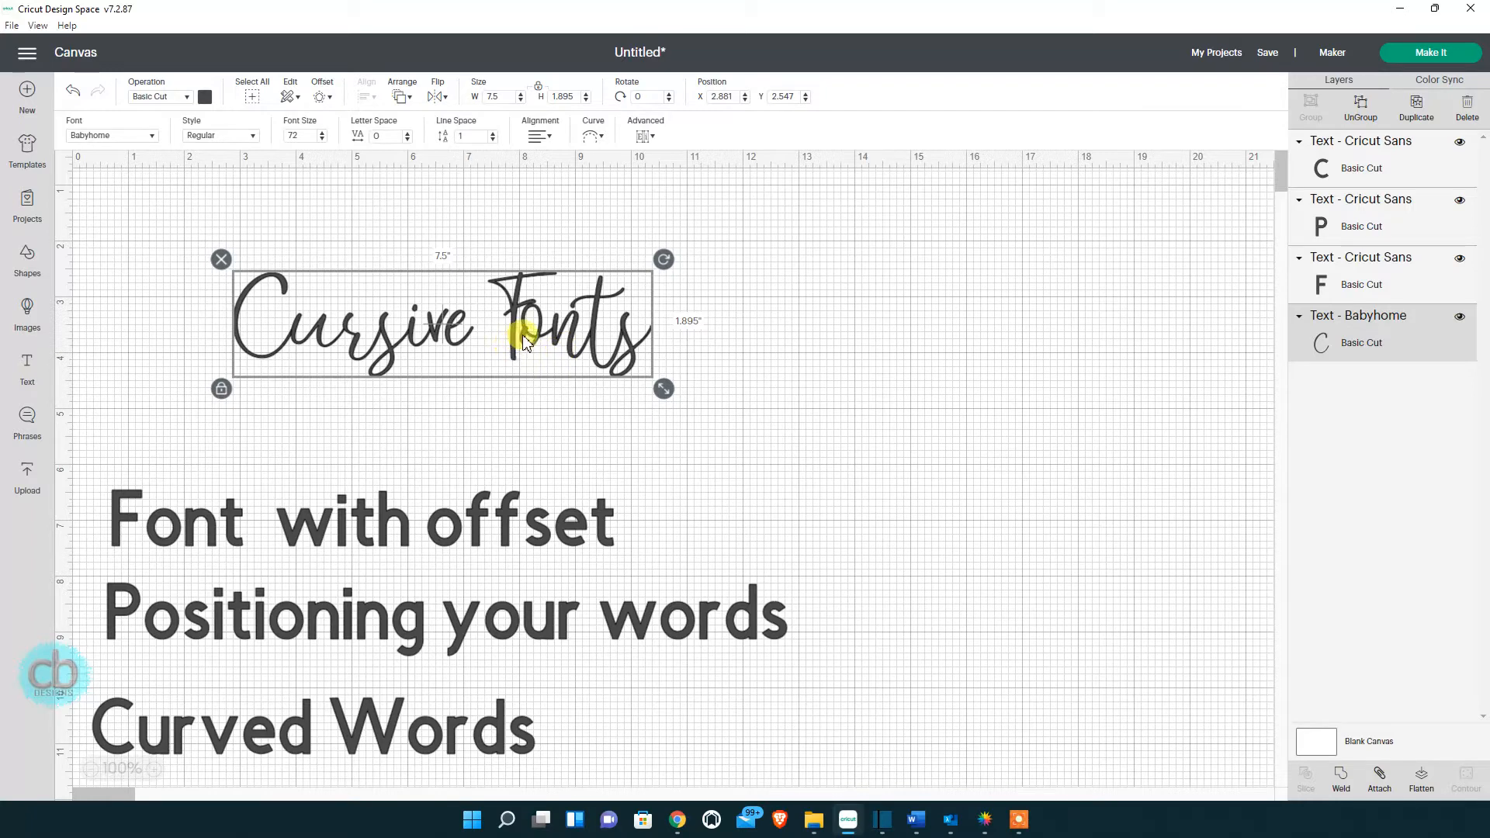
# Colour the Cursive Fonts text pink and shift it down and to the right.
pyautogui.click(205, 96)
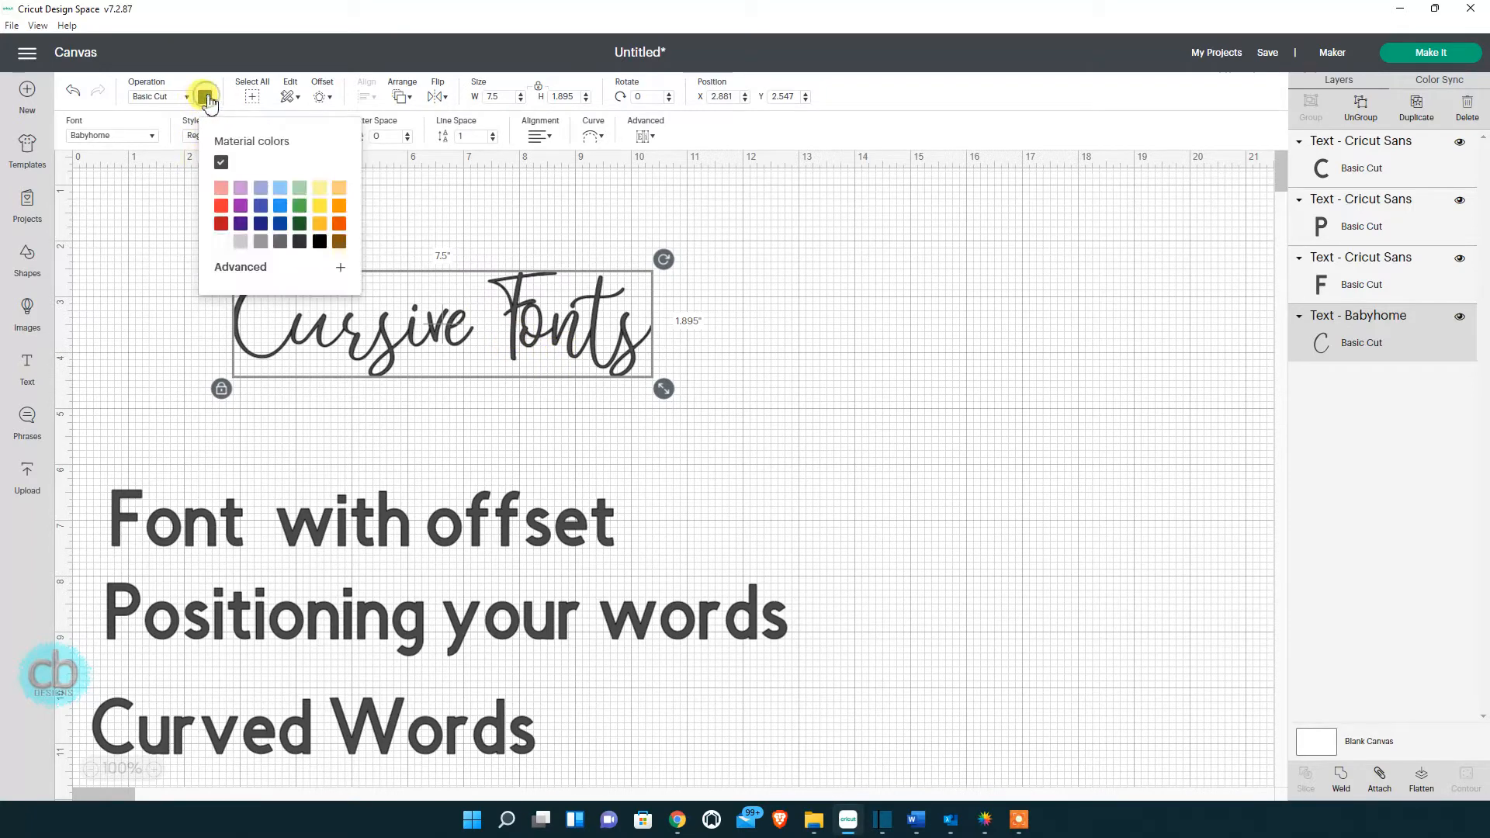
pyautogui.click(221, 189)
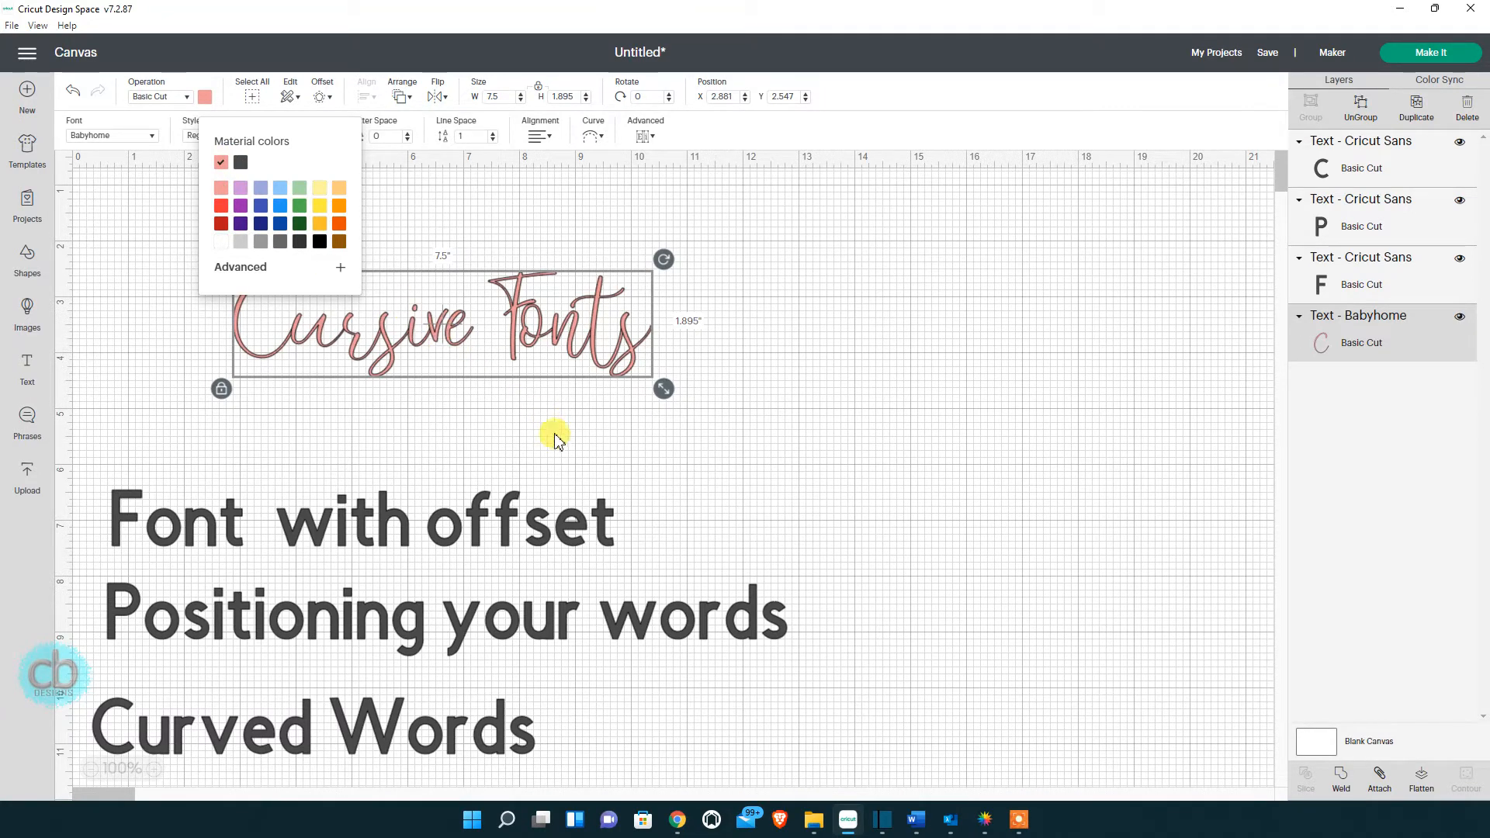
pyautogui.scroll(2, 582, 450)
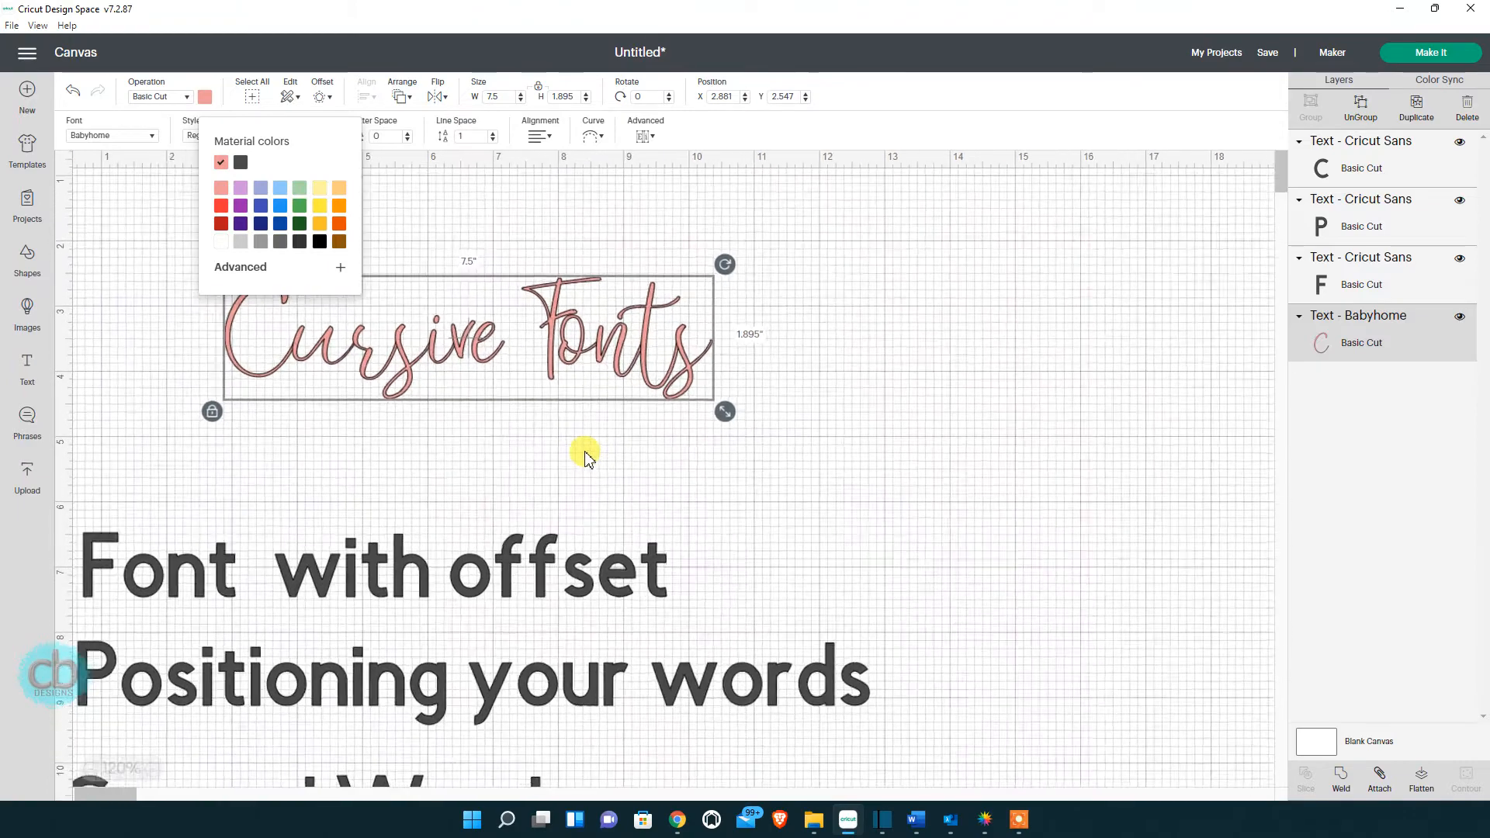
pyautogui.scroll(3, 585, 458)
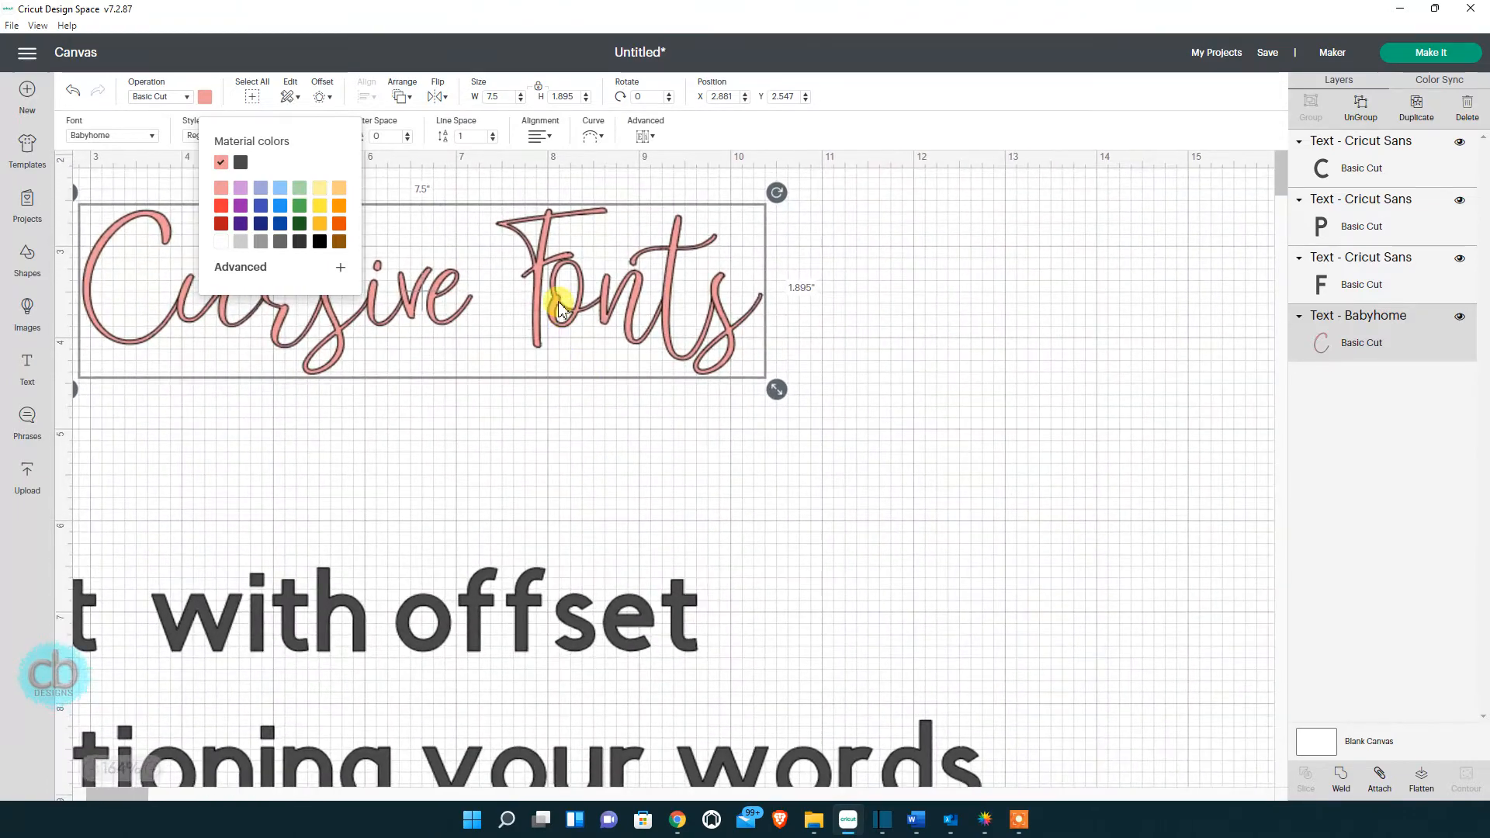
pyautogui.click(560, 308)
pyautogui.moveTo(558, 292); pyautogui.dragTo(608, 365)
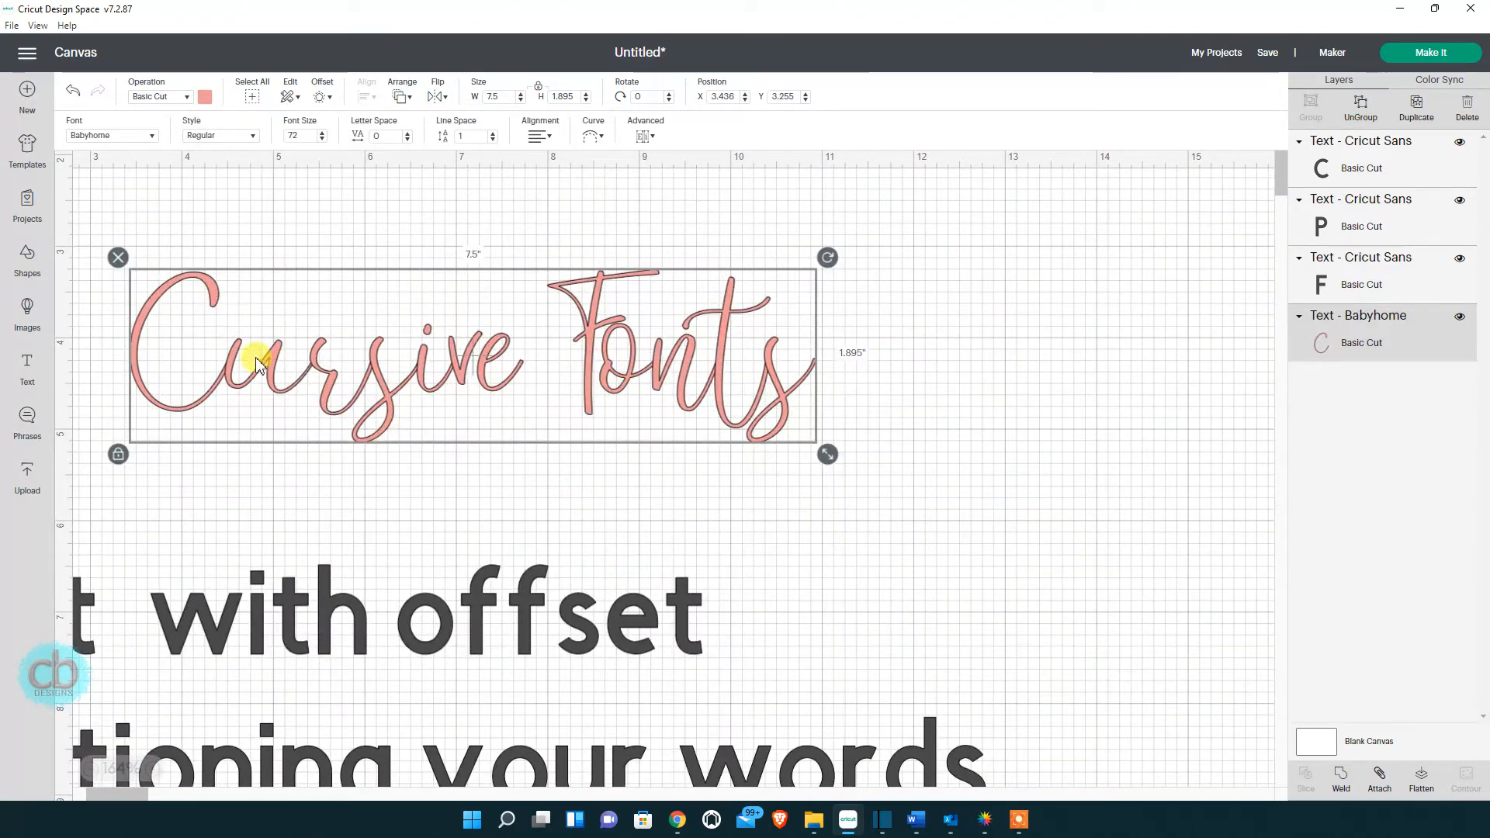
pyautogui.scroll(1, 375, 378)
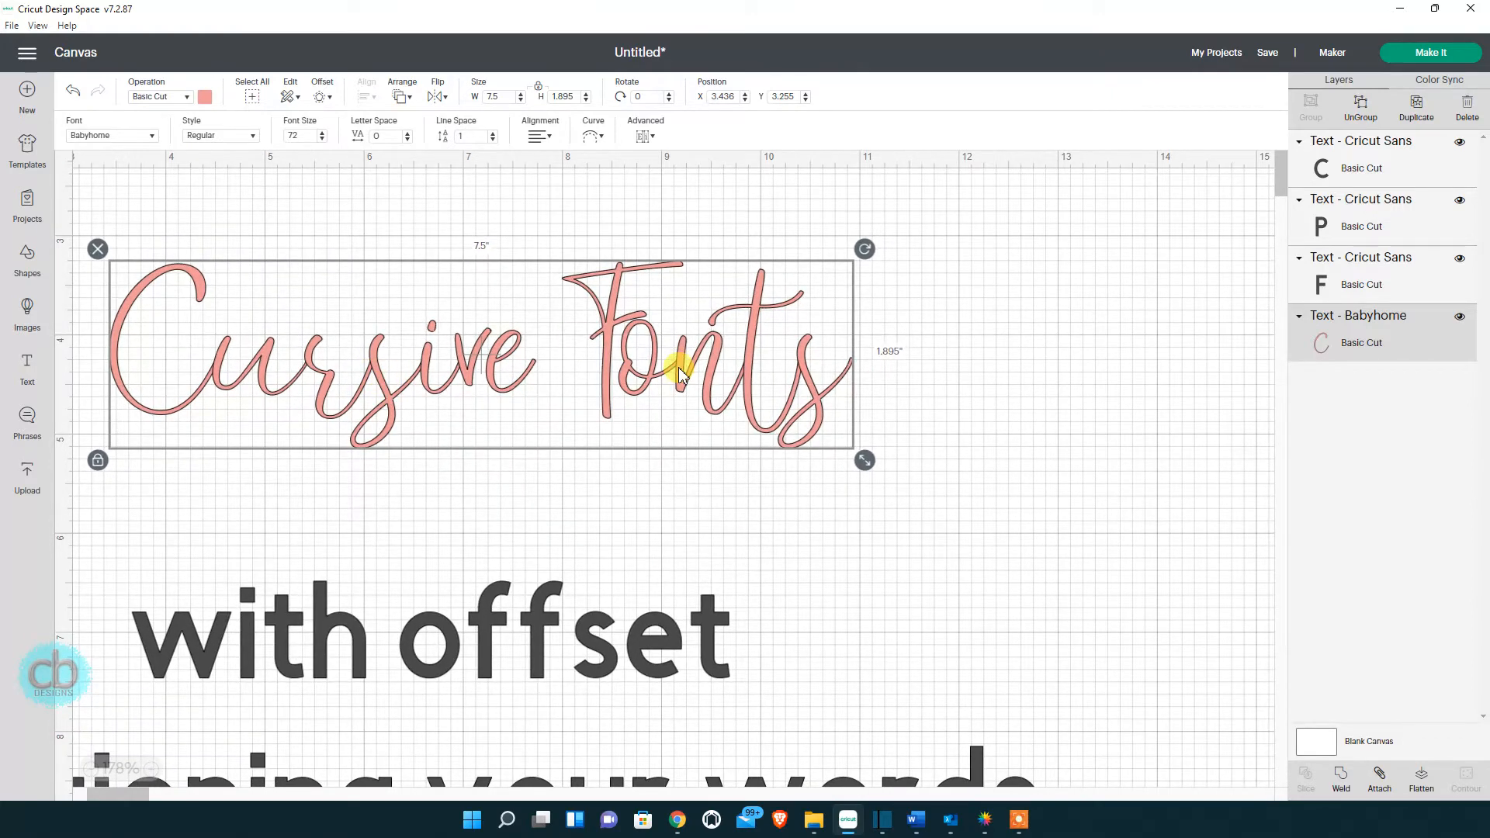
pyautogui.moveTo(655, 372); pyautogui.dragTo(754, 372)
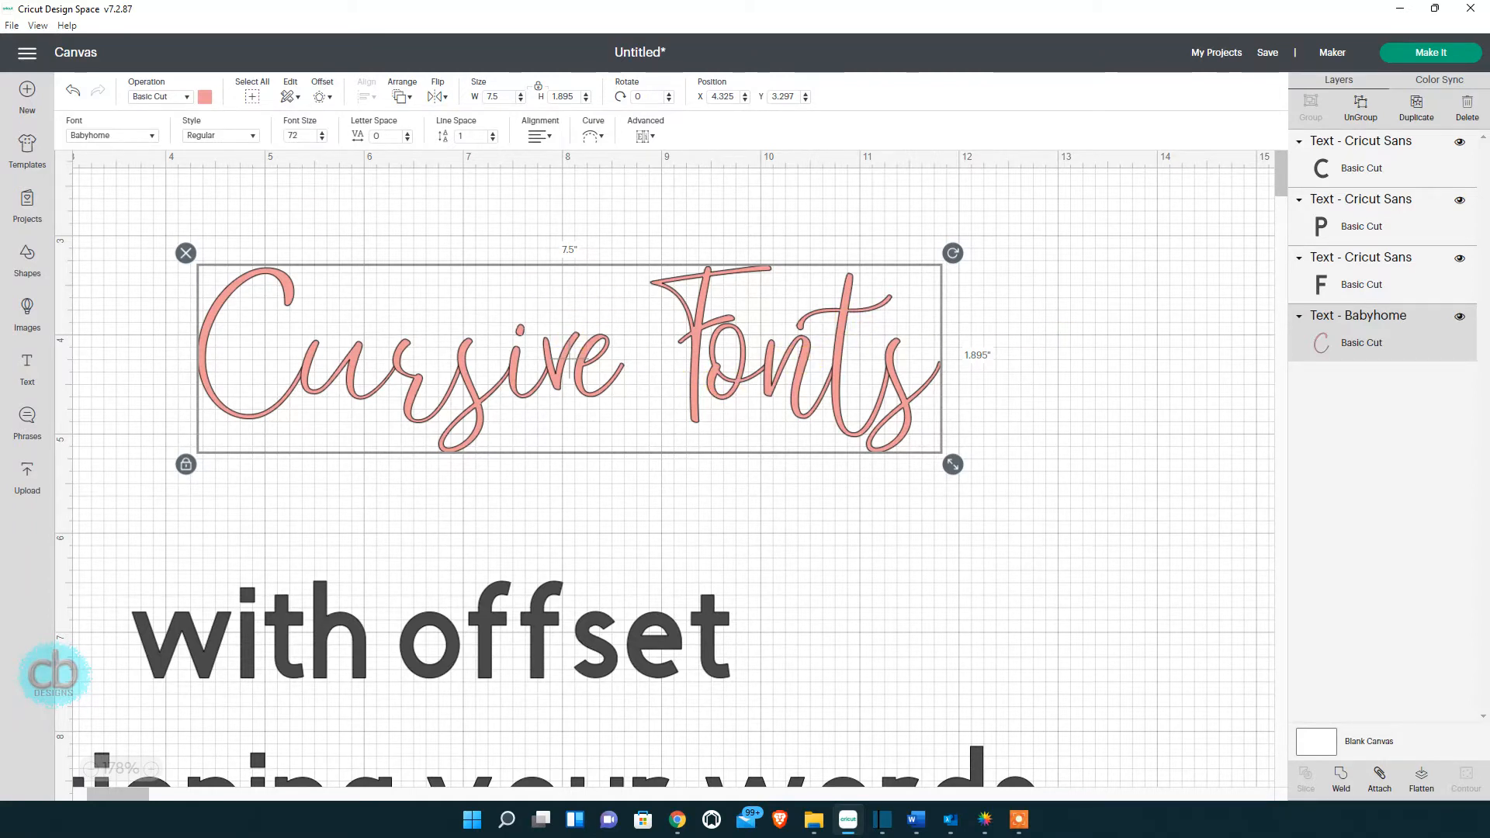
pyautogui.click(153, 138)
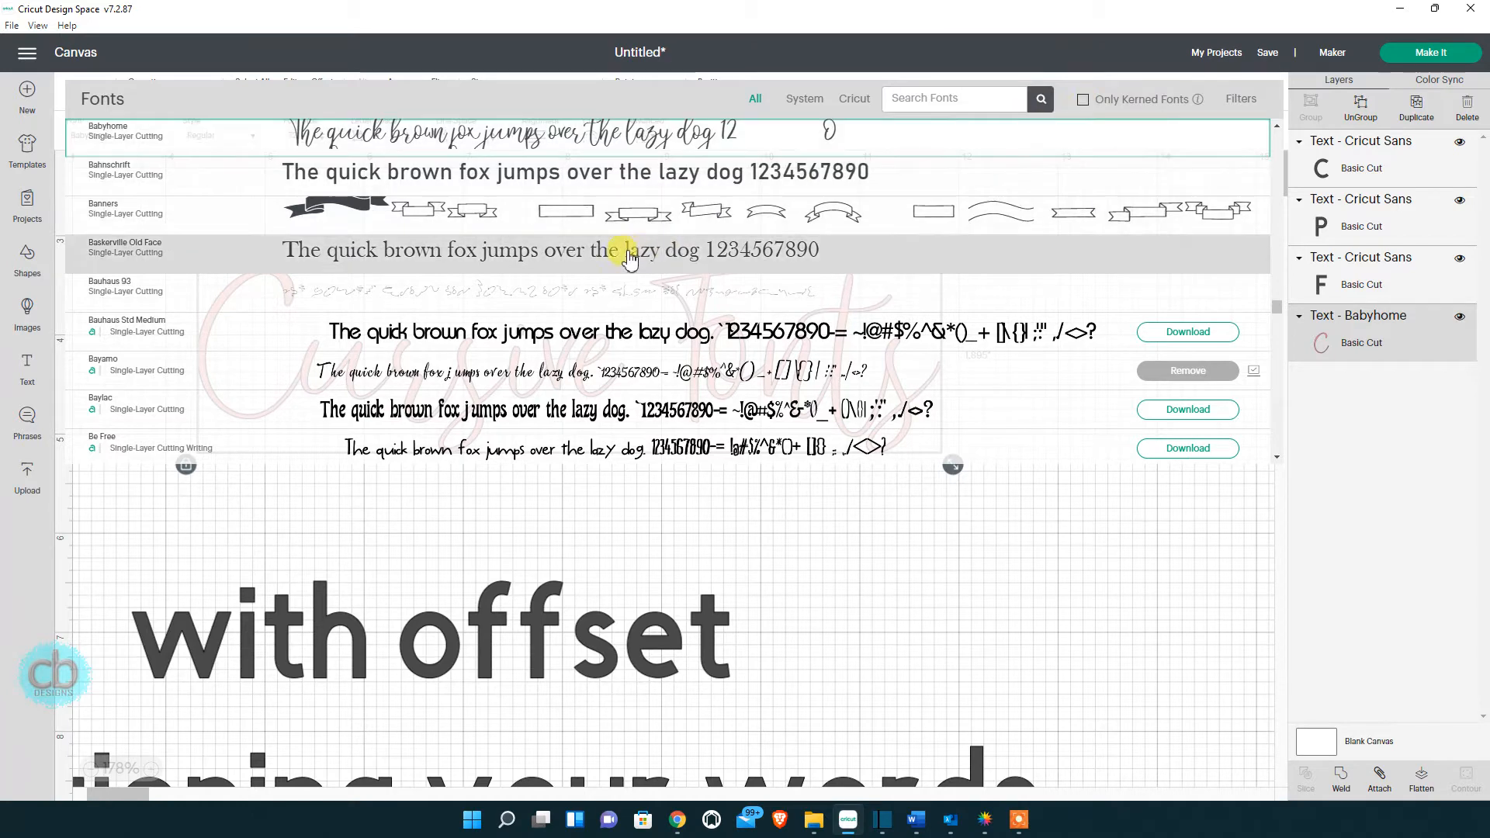
pyautogui.click(678, 556)
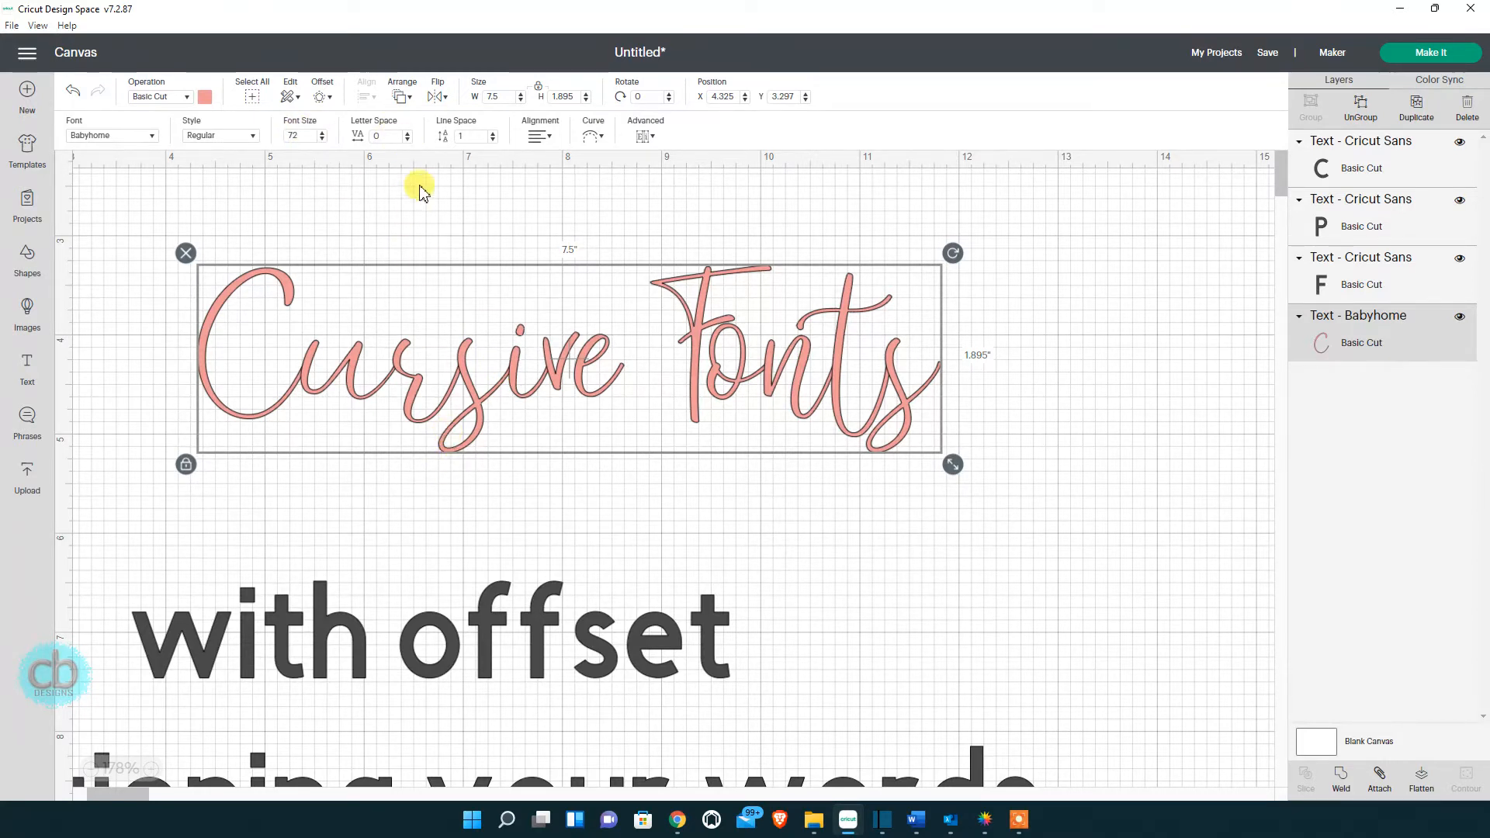
# Set the Cursive Fonts letter spacing to -0.2, narrowing it to 7.302 in wide.
pyautogui.click(407, 139)
pyautogui.click(407, 139)
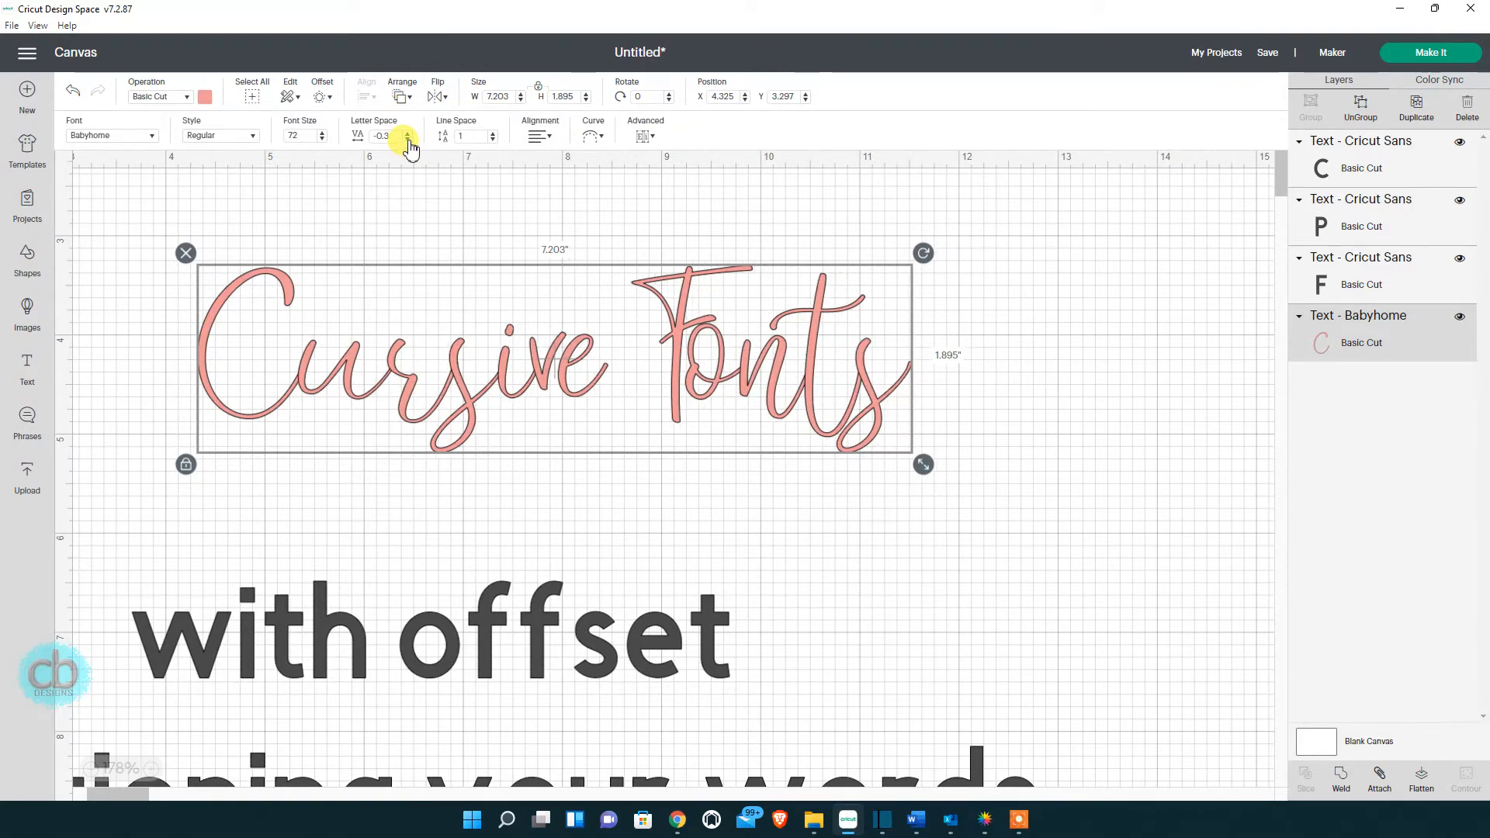
pyautogui.click(408, 138)
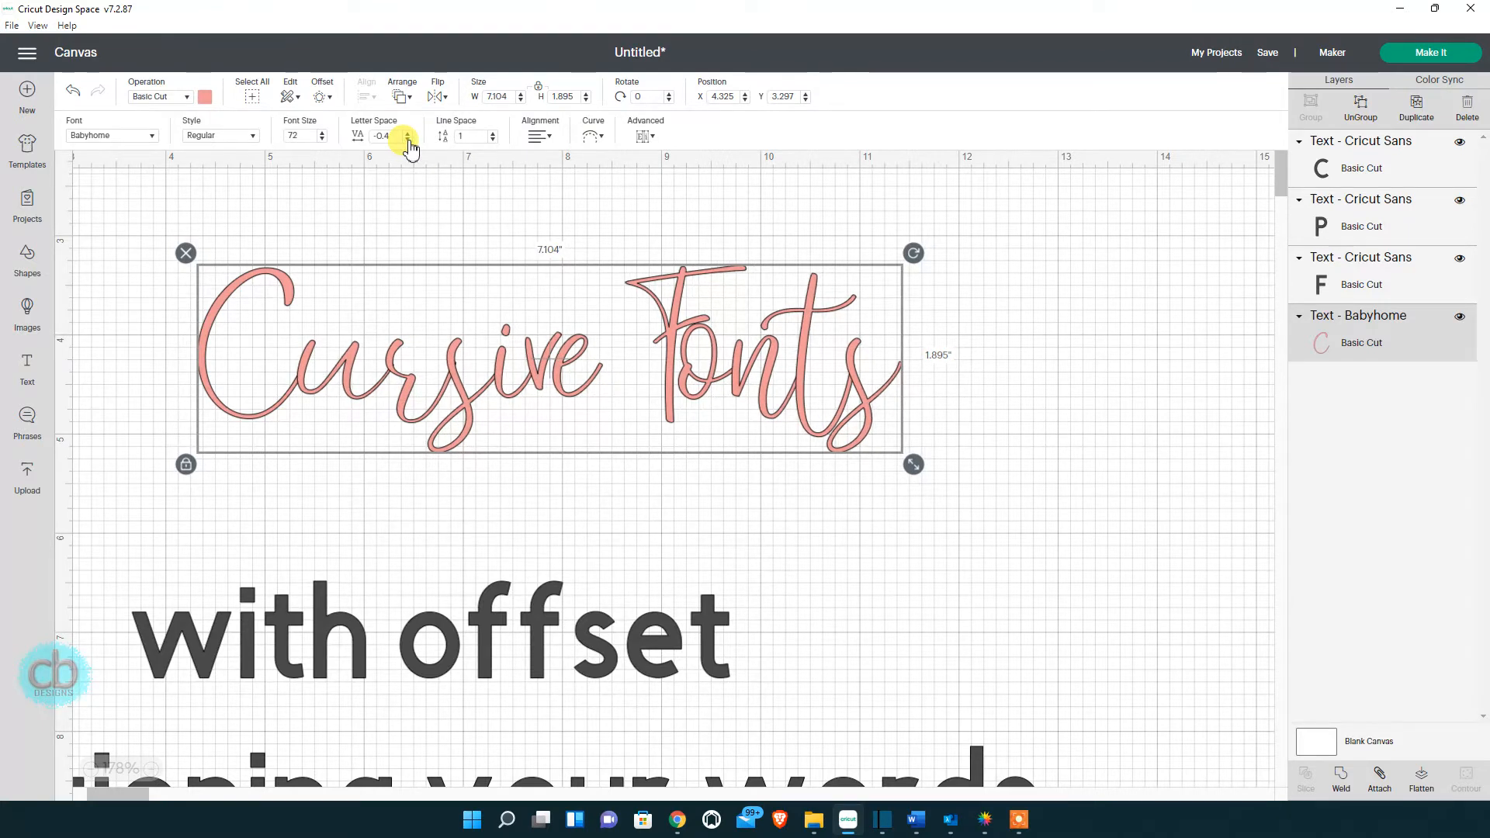
pyautogui.click(407, 139)
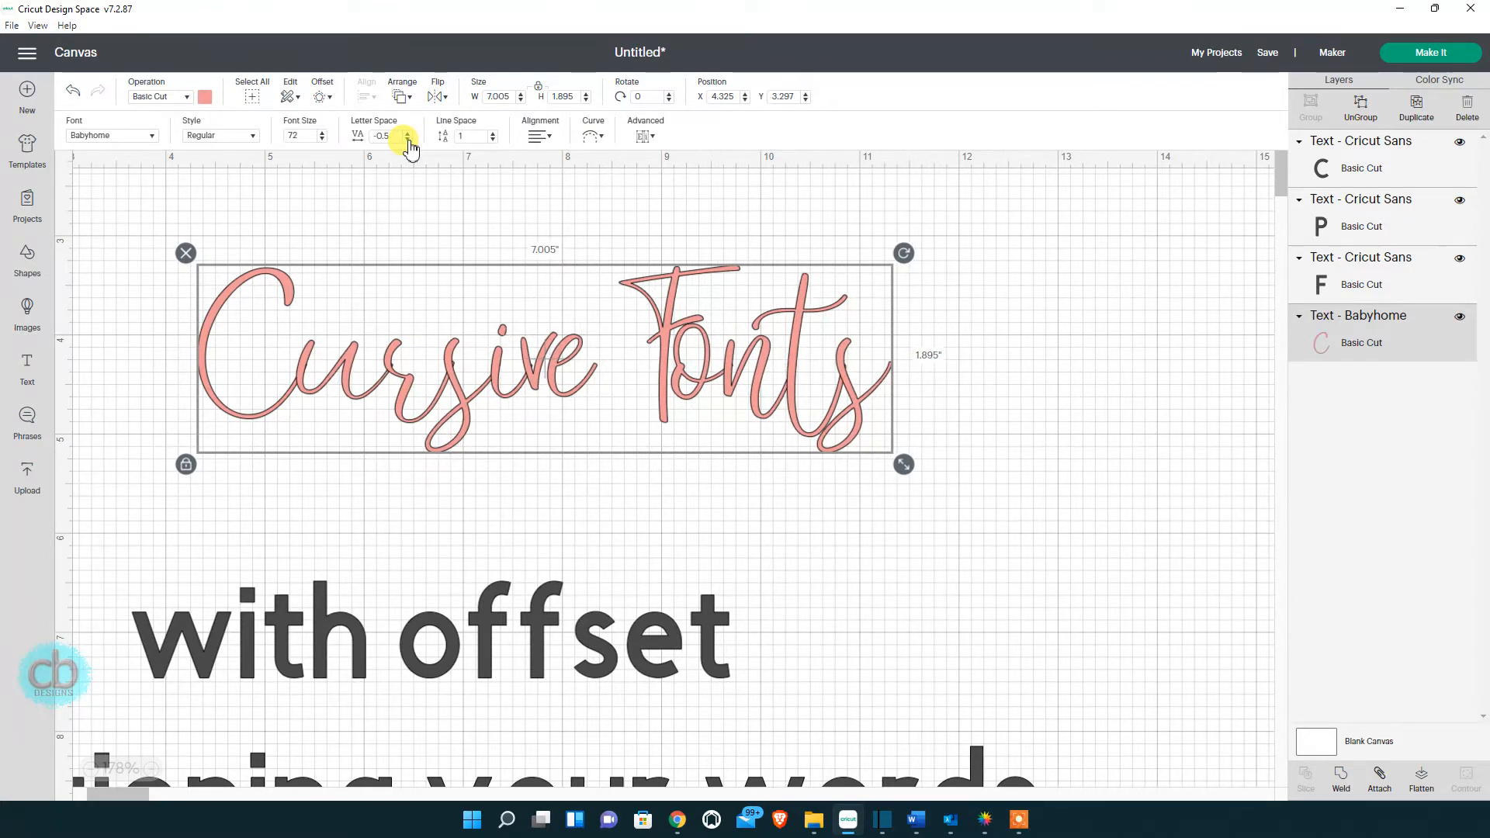
pyautogui.click(409, 133)
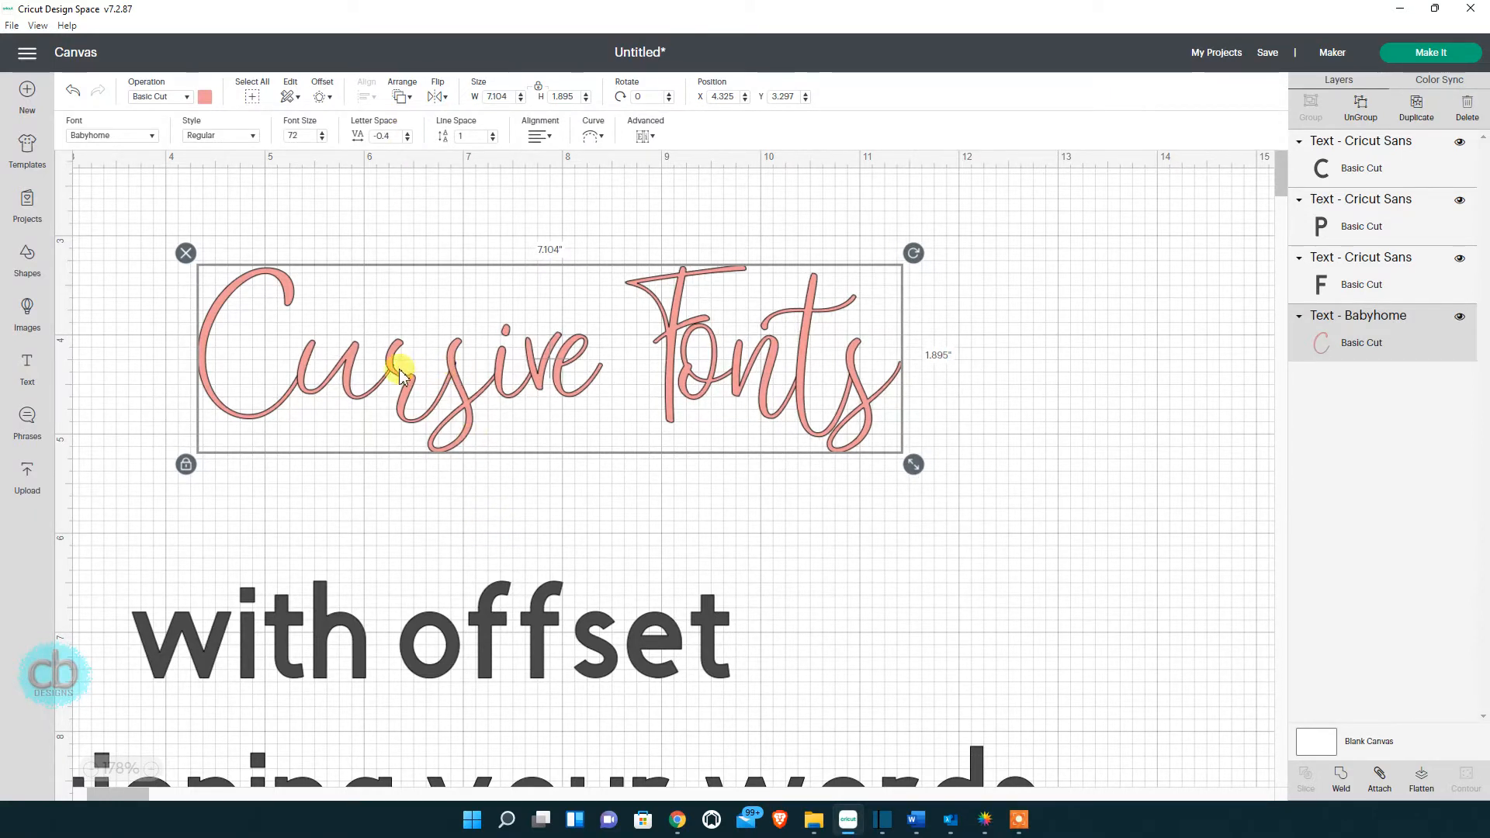
pyautogui.click(409, 136)
pyautogui.click(409, 136)
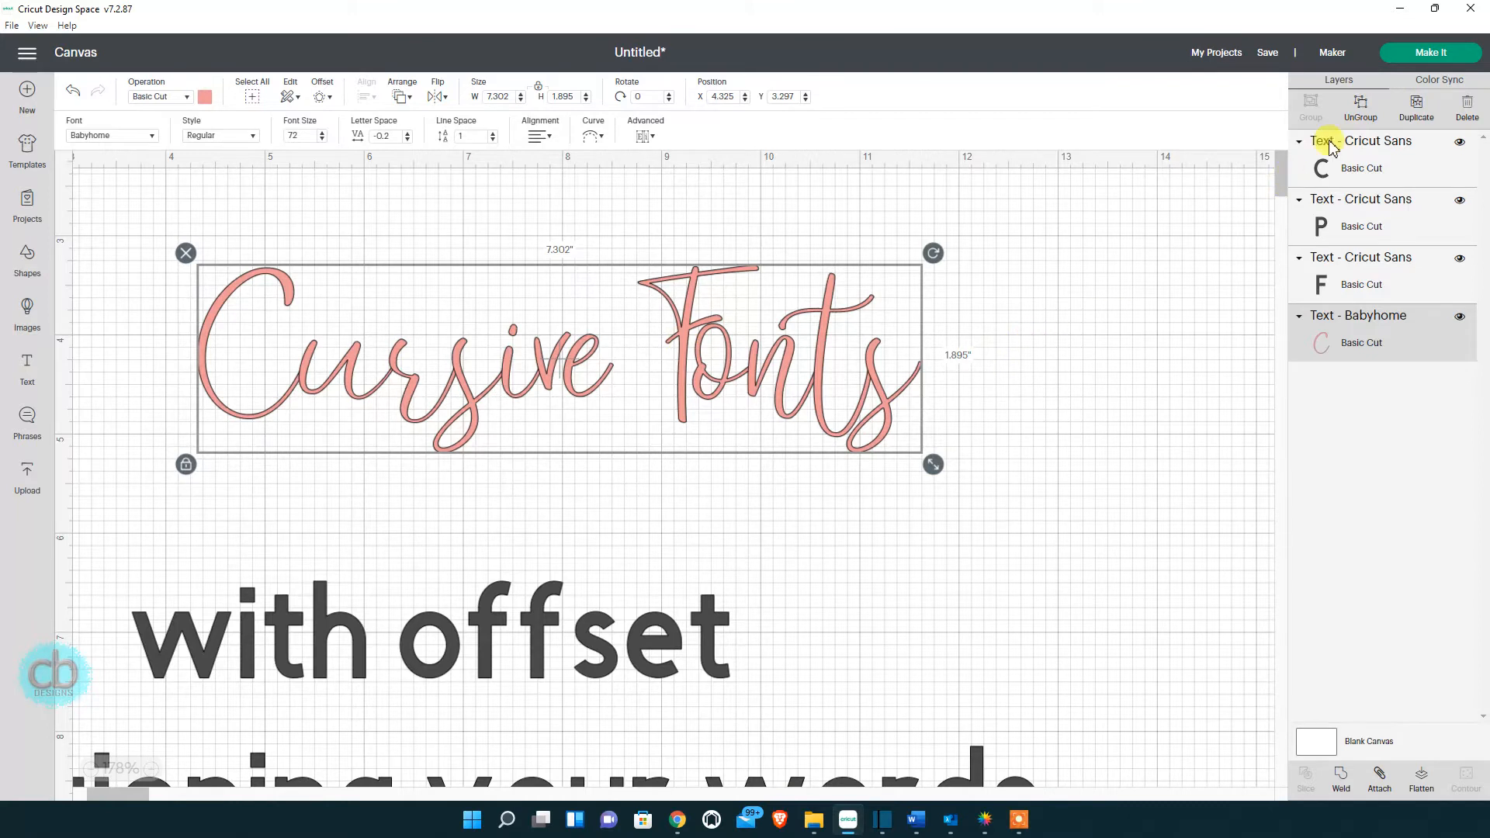
# Ungroup the pink Cursive Fonts text into separate Babyhome letters.
pyautogui.click(1362, 109)
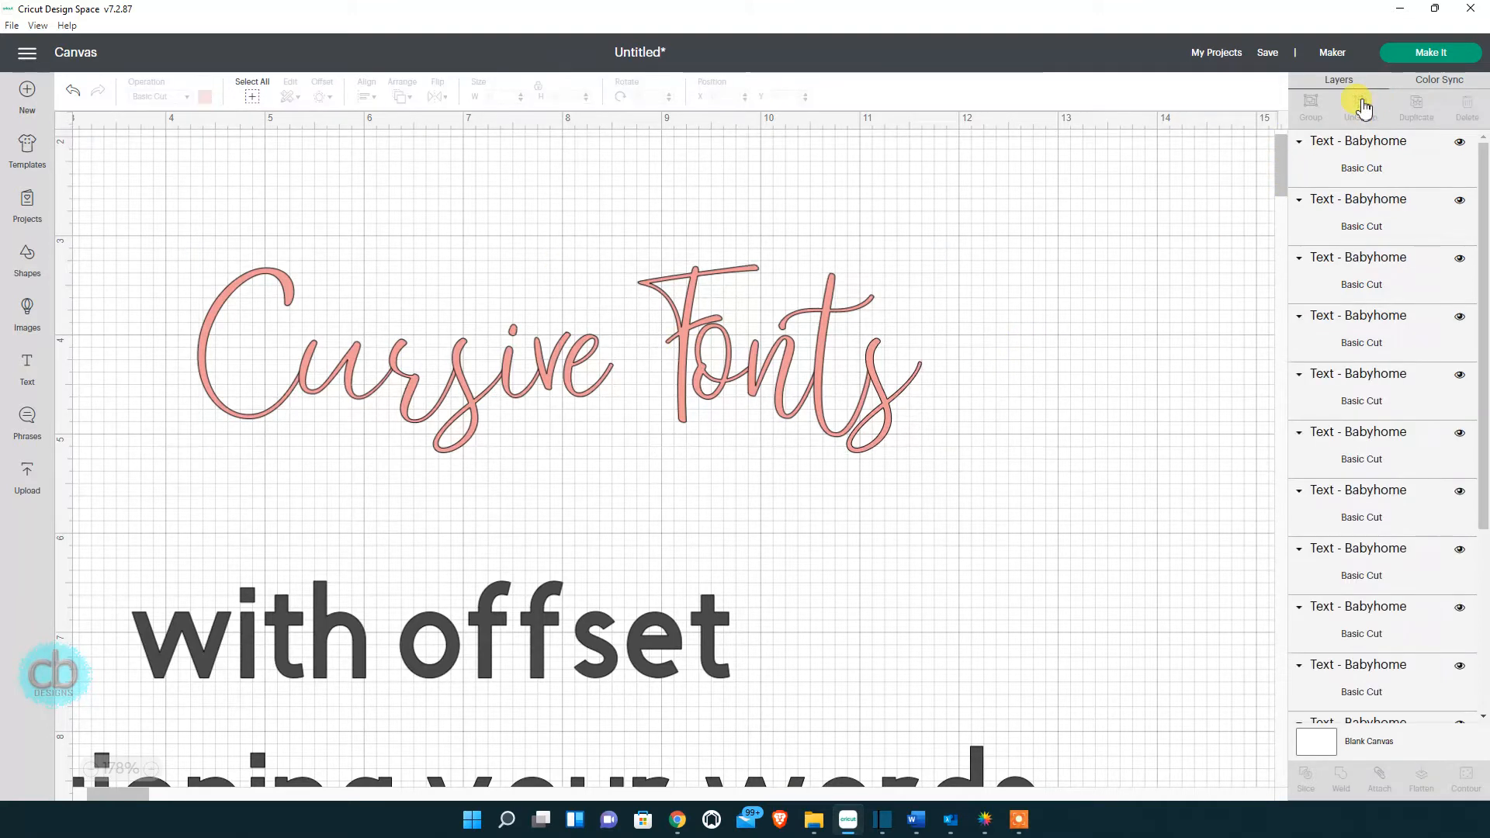
pyautogui.click(684, 331)
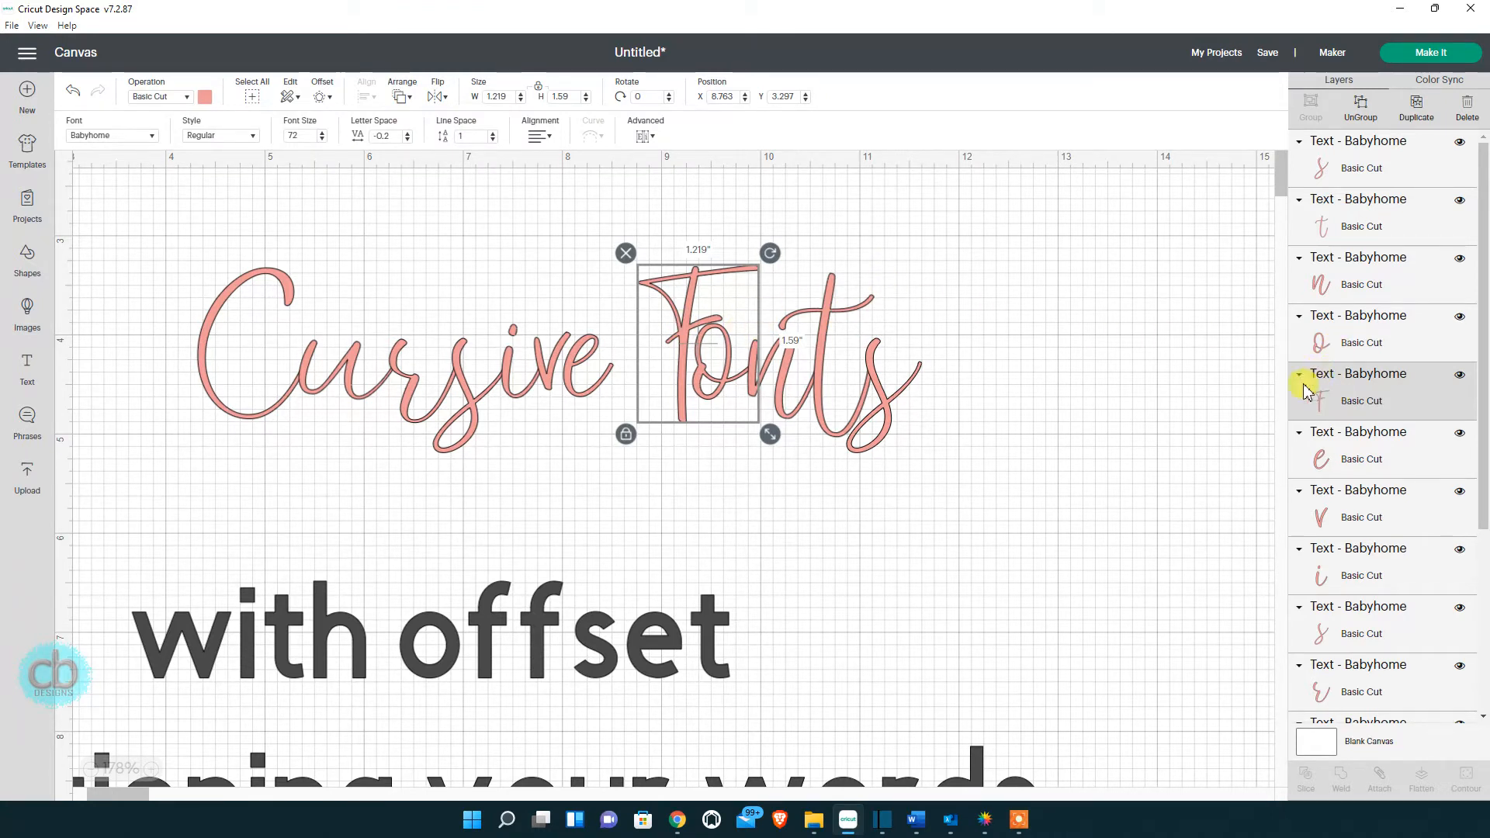
pyautogui.moveTo(686, 210); pyautogui.dragTo(711, 349)
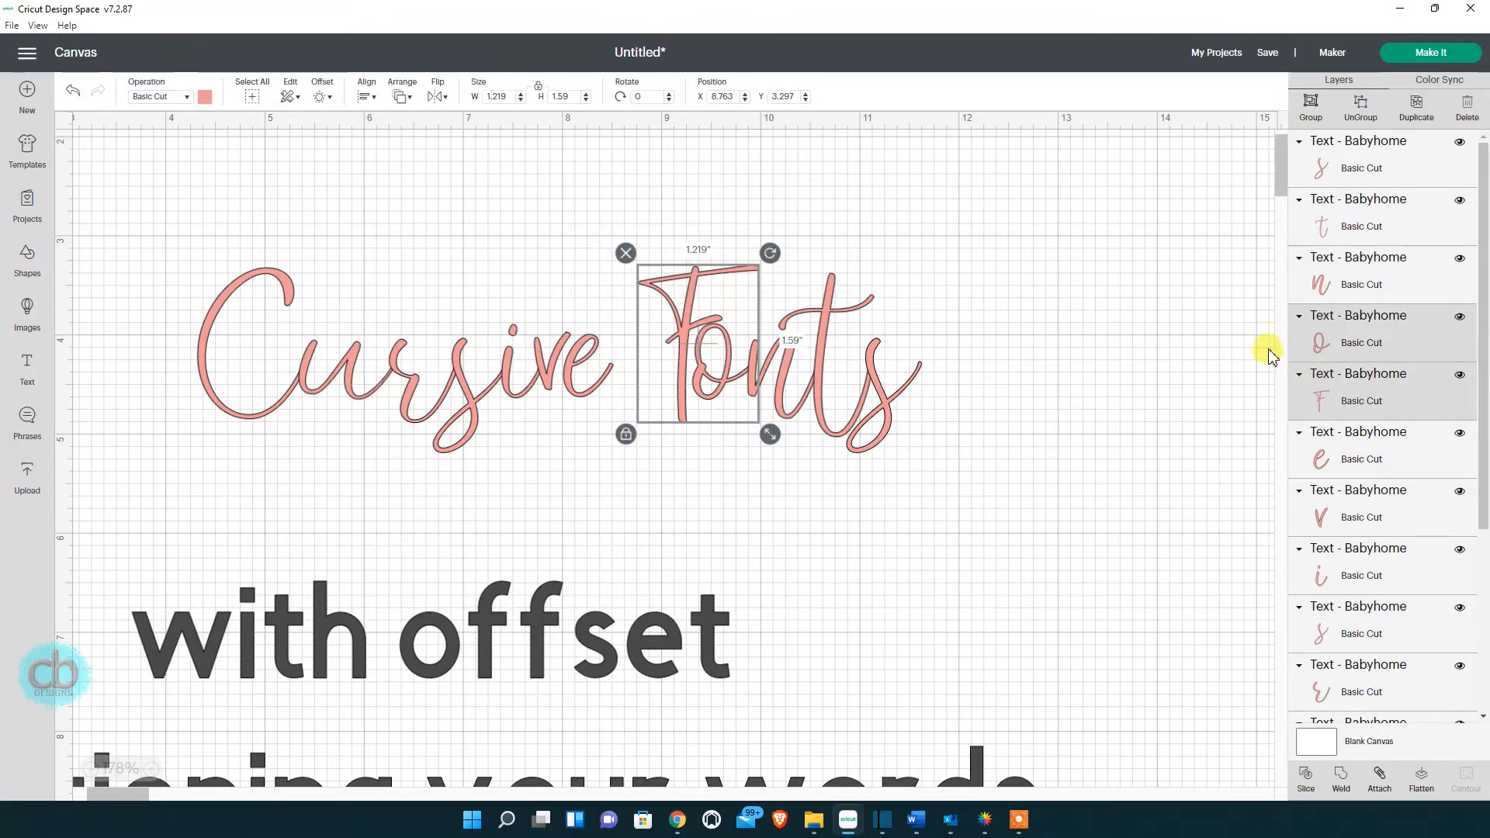
# Move the F letter left so it sits snugly against Cursive.
pyautogui.scroll(-4, 1367, 341)
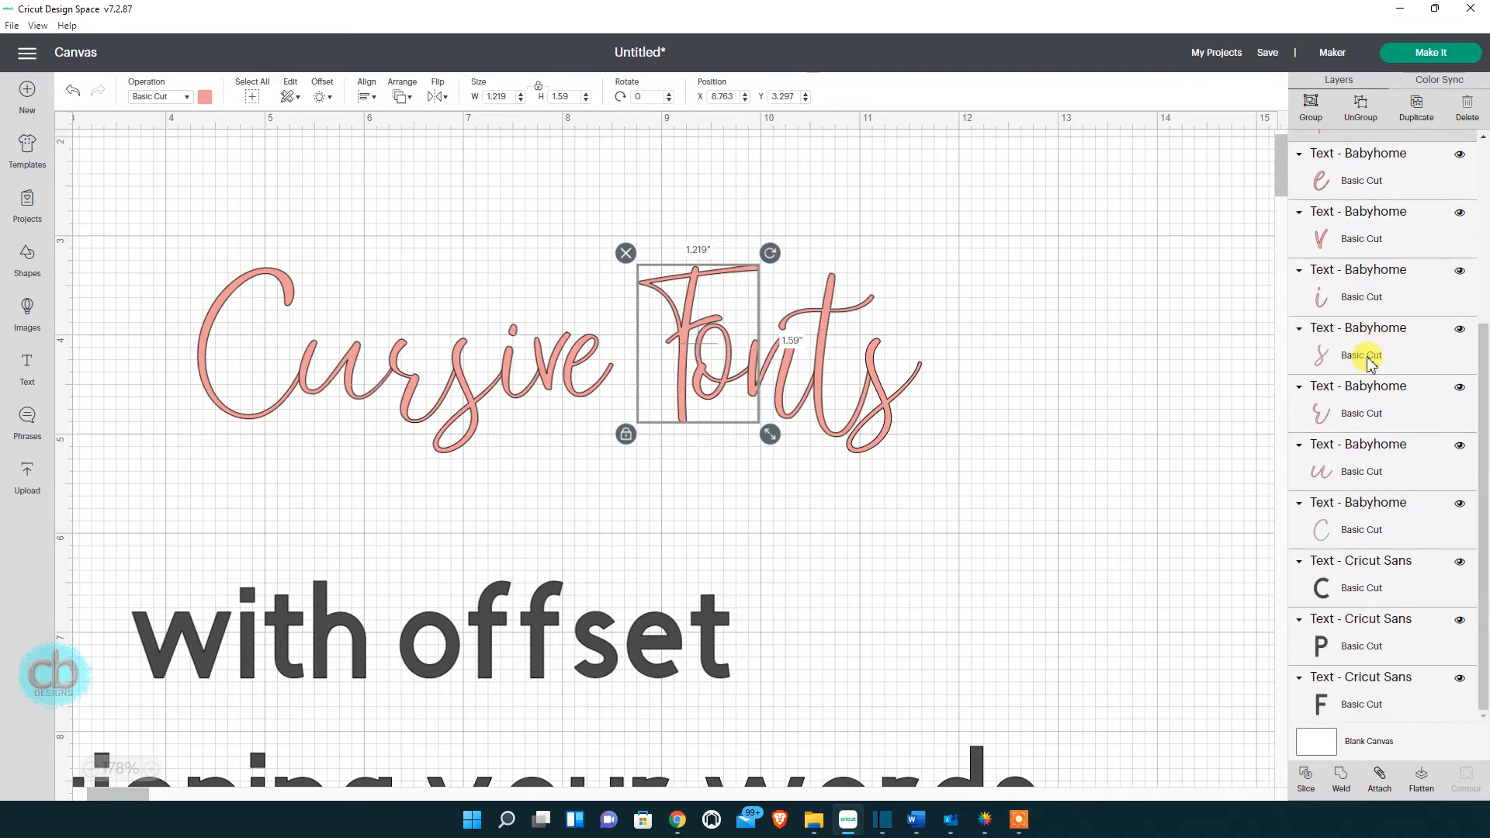
pyautogui.scroll(4, 1367, 357)
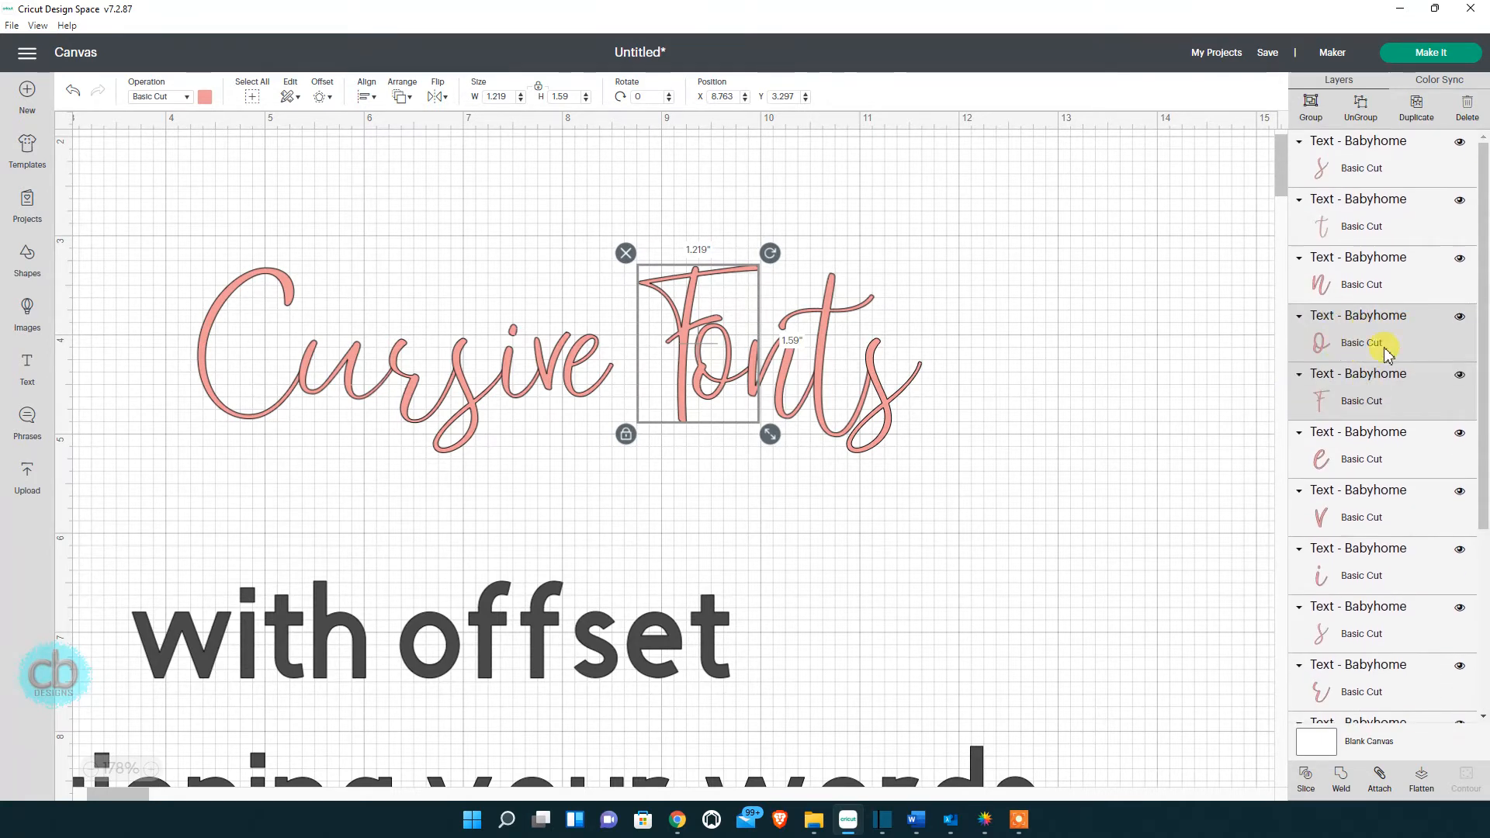
pyautogui.click(1374, 398)
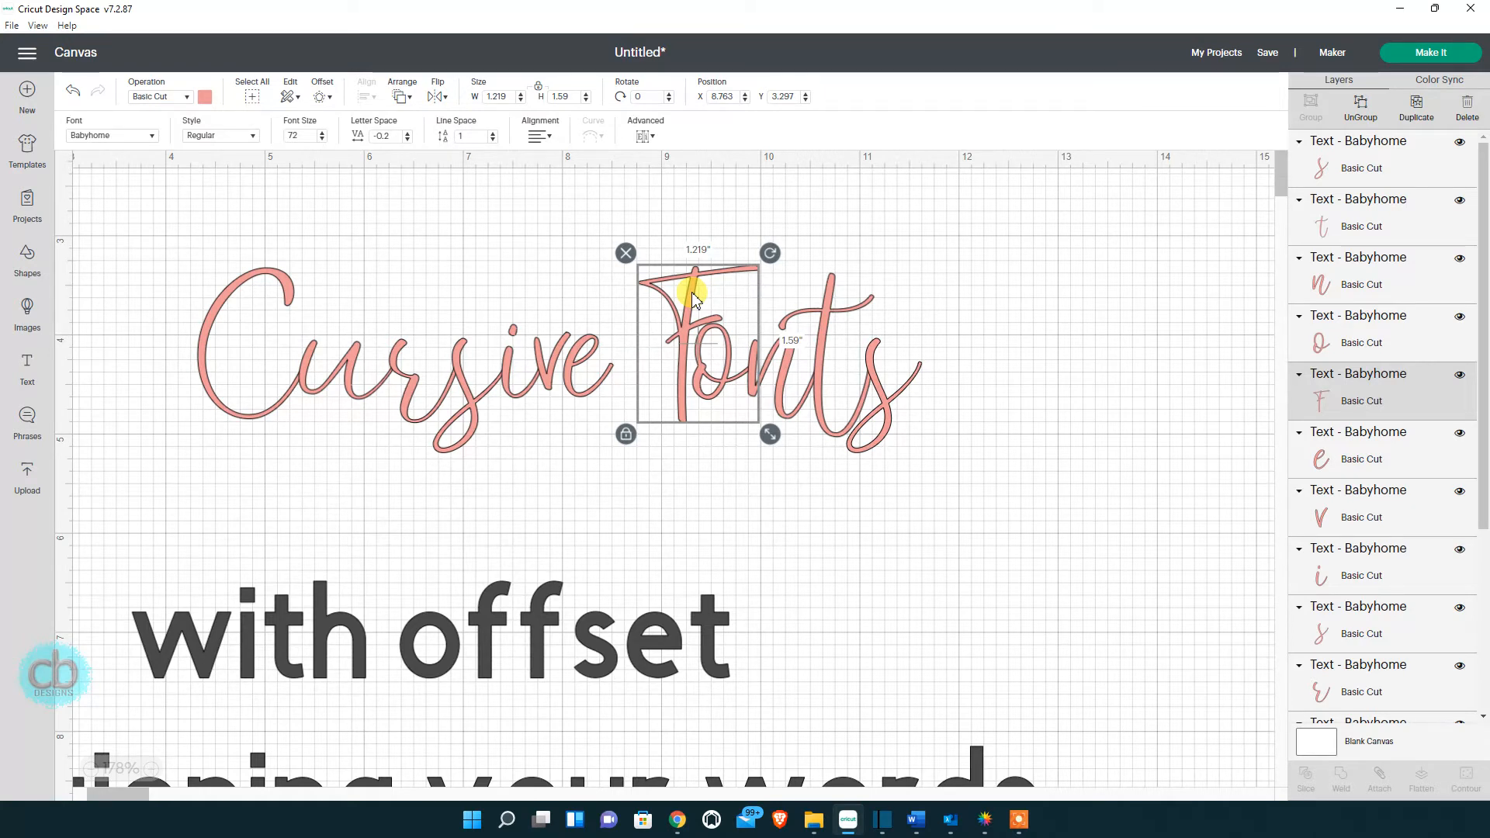
pyautogui.moveTo(693, 301); pyautogui.dragTo(672, 325)
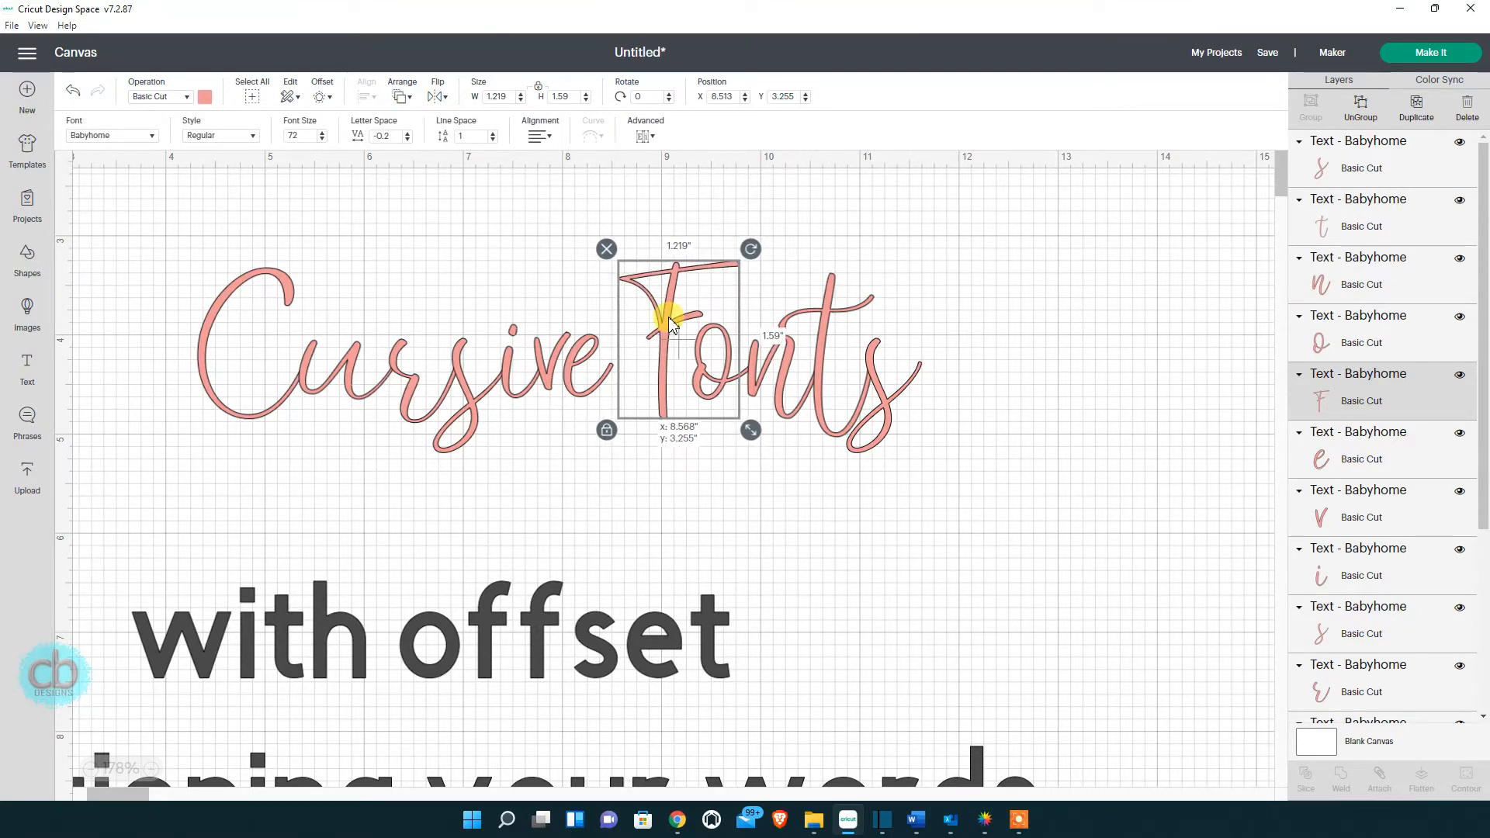
# Marquee-select only the letters of the word Fonts.
pyautogui.click(983, 357)
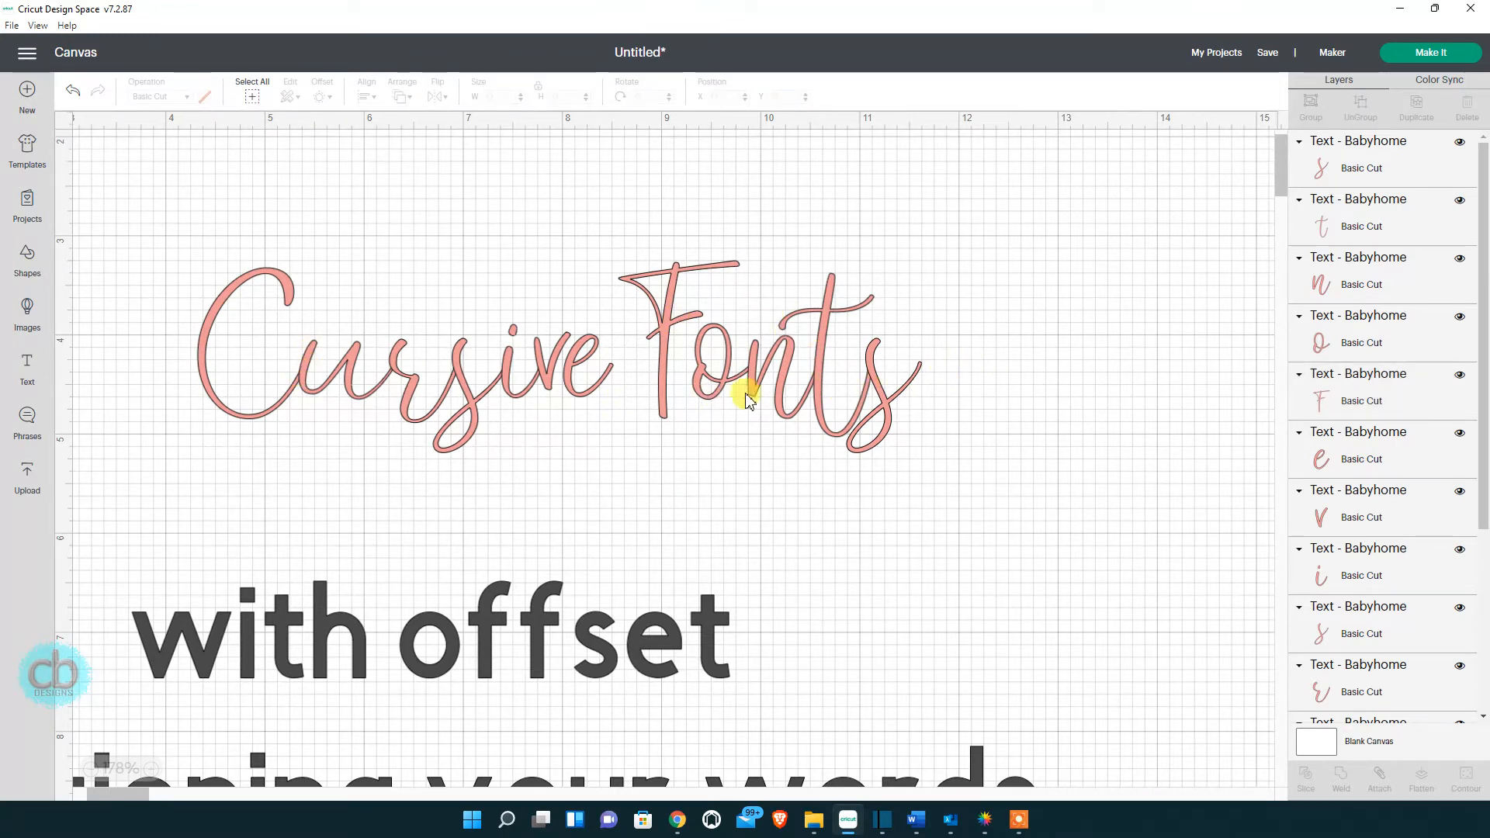
pyautogui.moveTo(1082, 287); pyautogui.dragTo(169, 438)
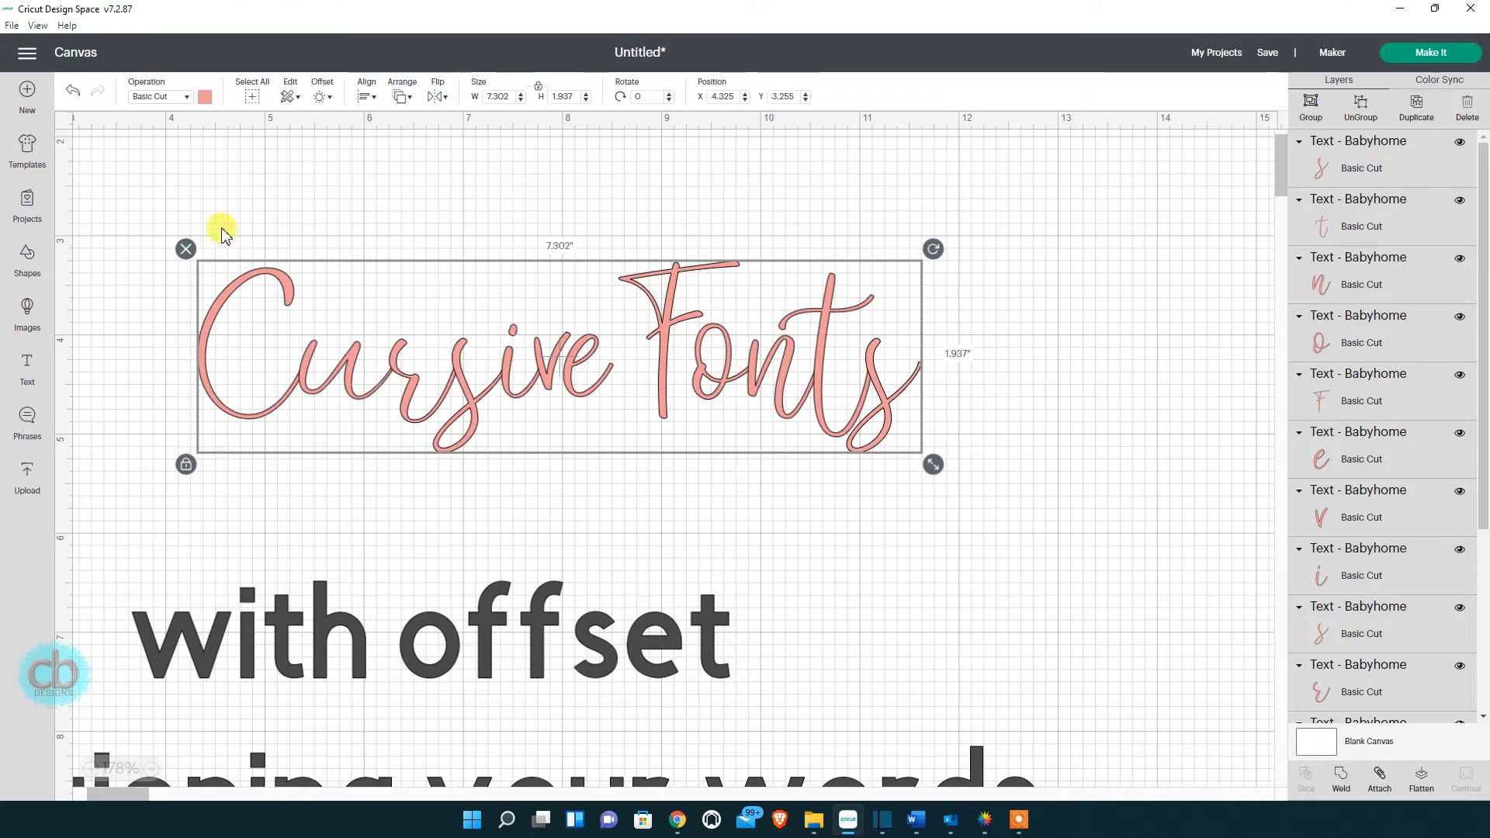
pyautogui.click(1071, 281)
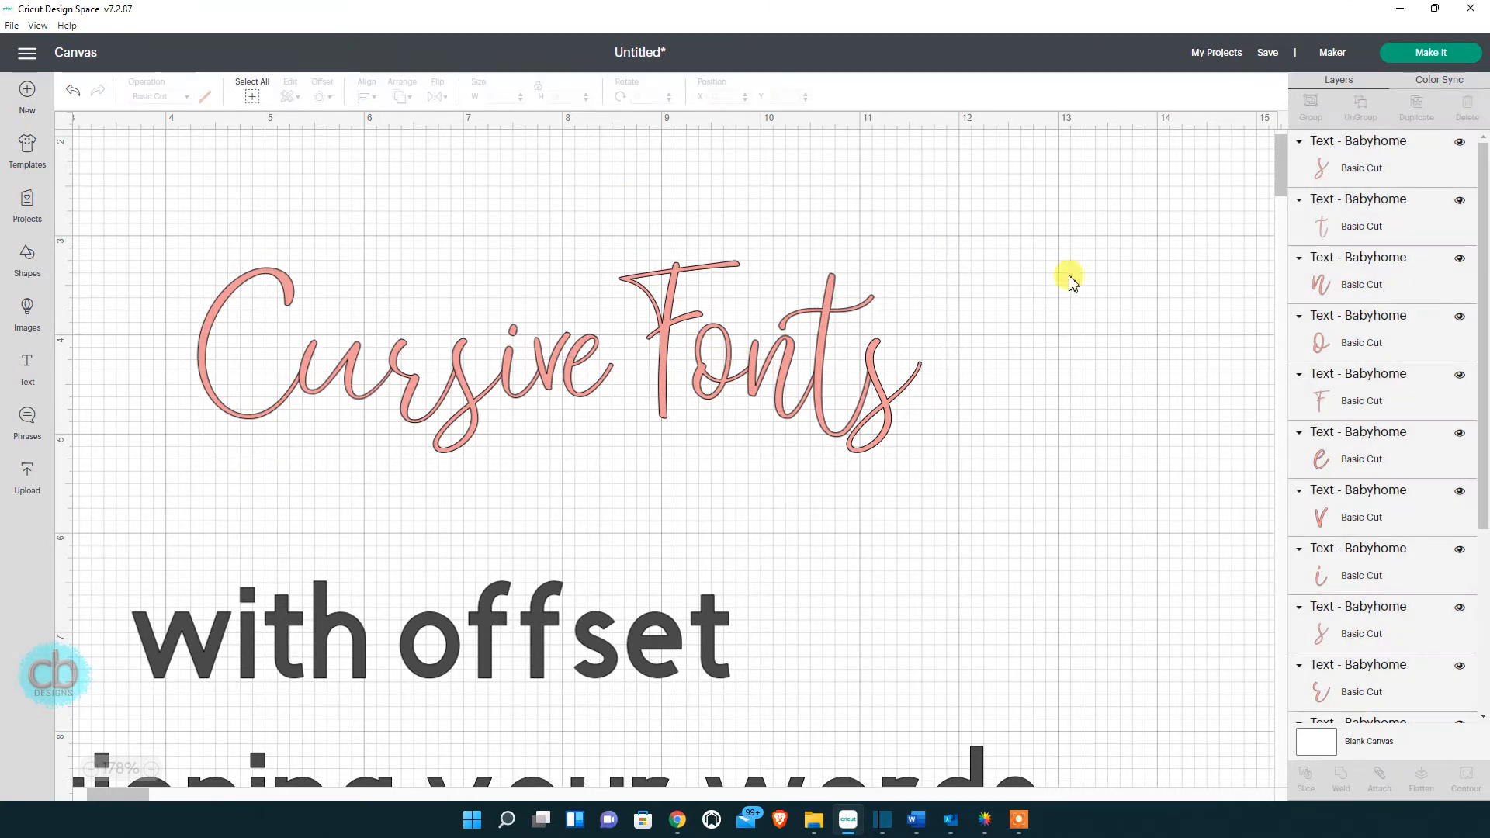
pyautogui.moveTo(1029, 216); pyautogui.dragTo(667, 472)
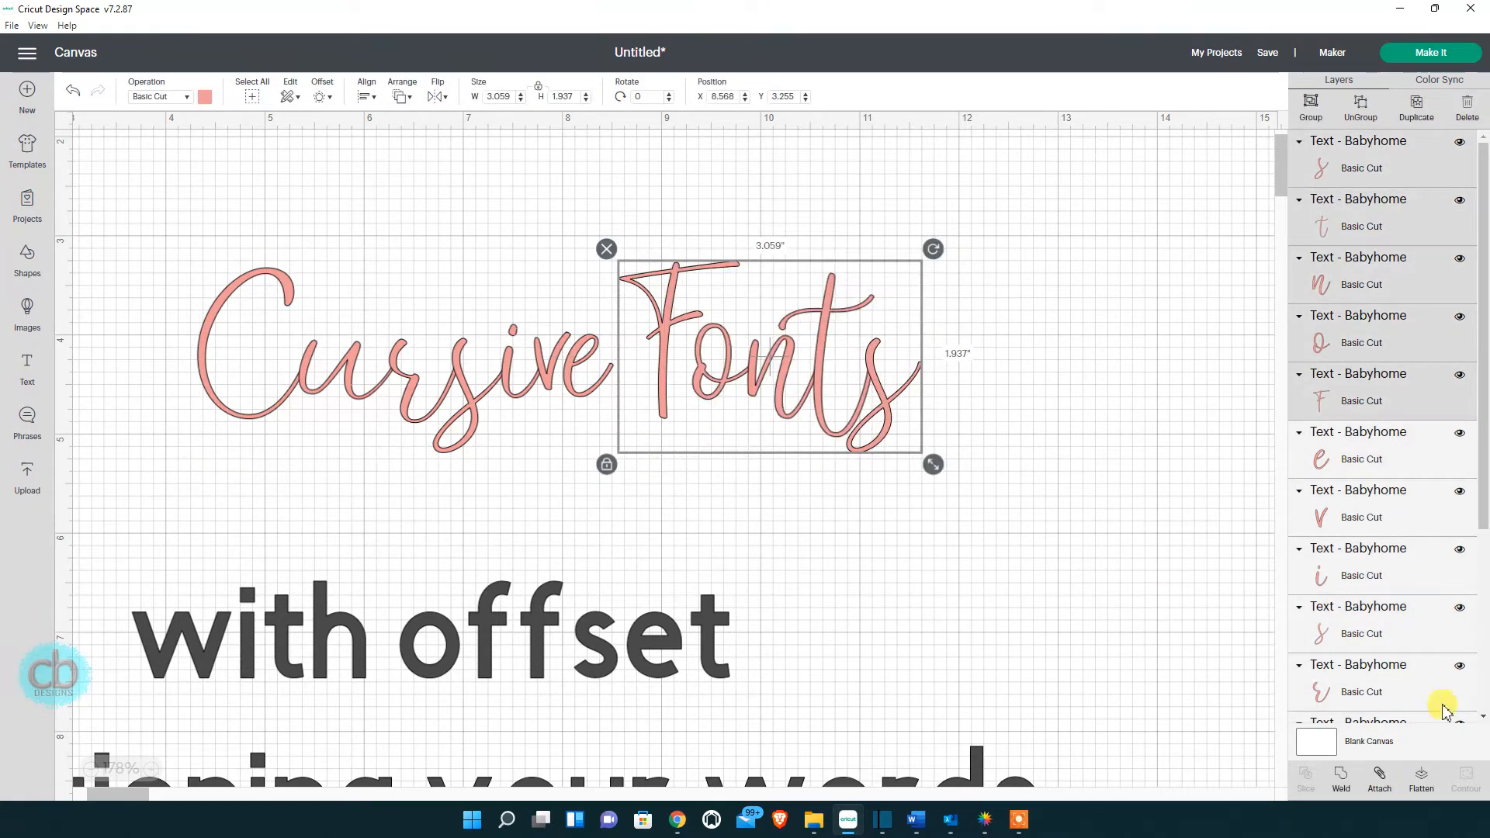
# Weld the Fonts letters and then the Cursive letters each into one piece.
pyautogui.click(1342, 779)
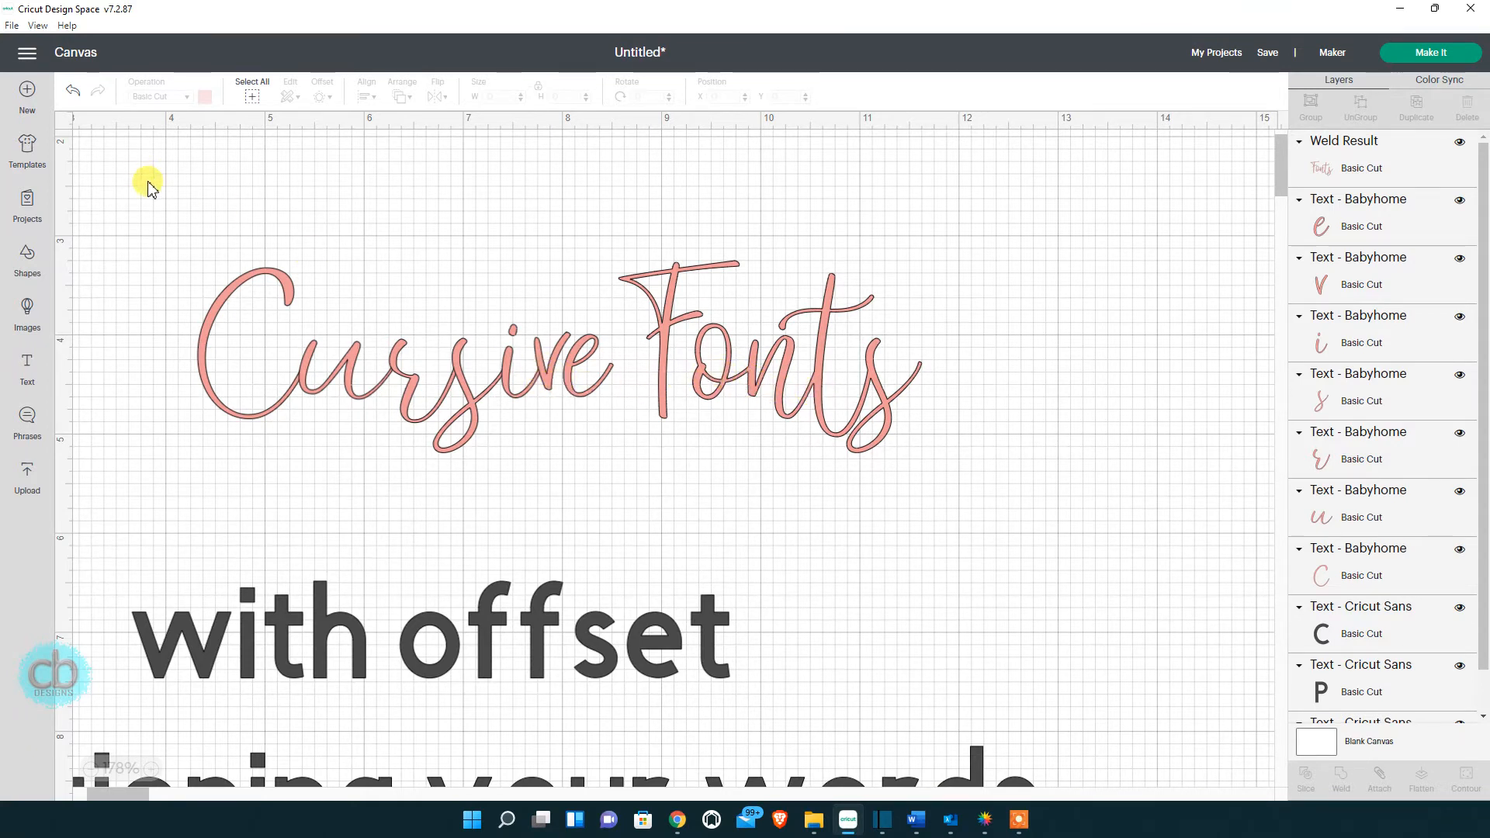
pyautogui.moveTo(138, 184); pyautogui.dragTo(585, 475)
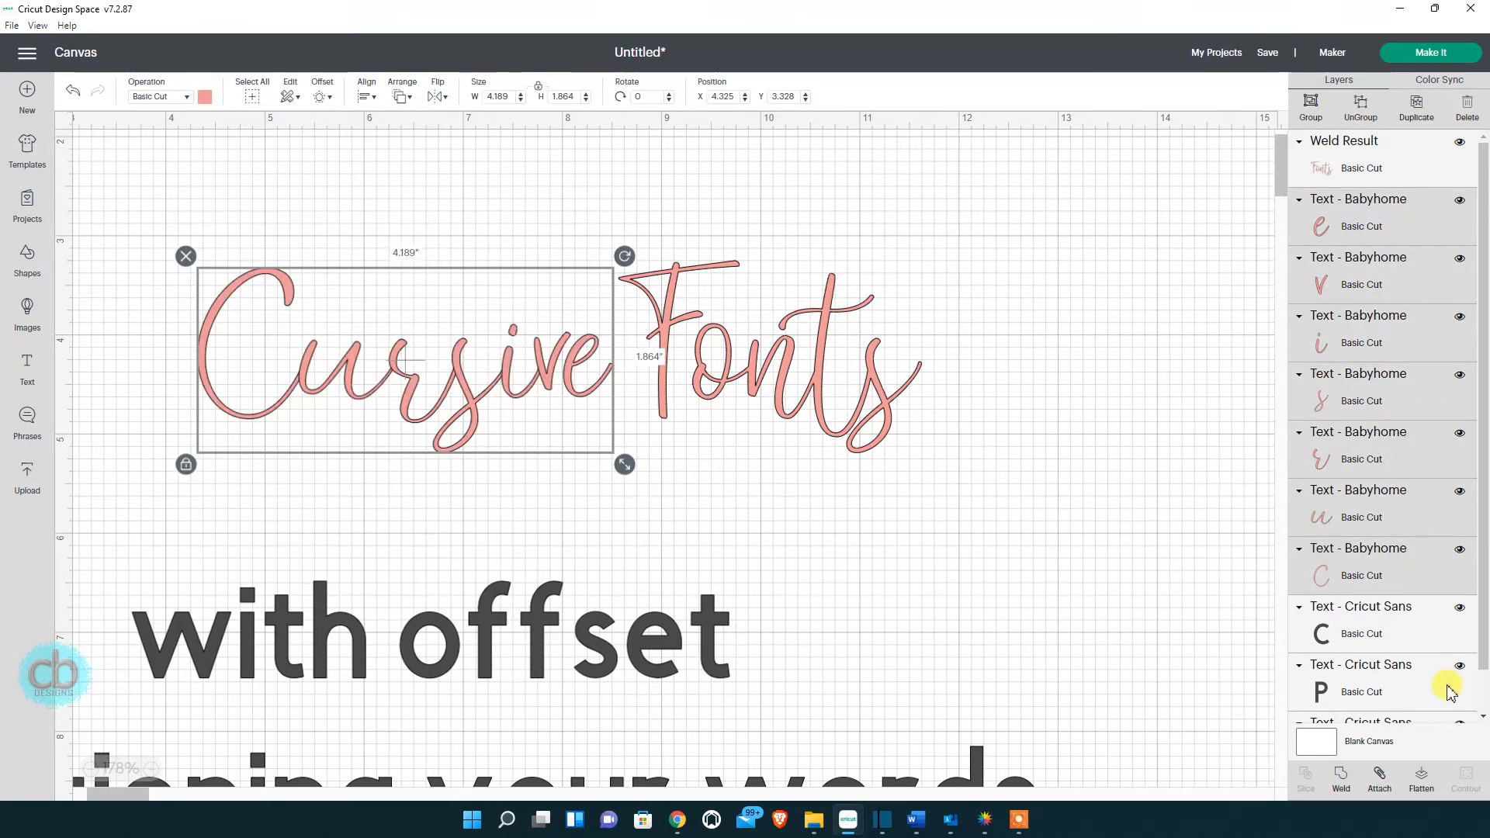
pyautogui.click(1340, 776)
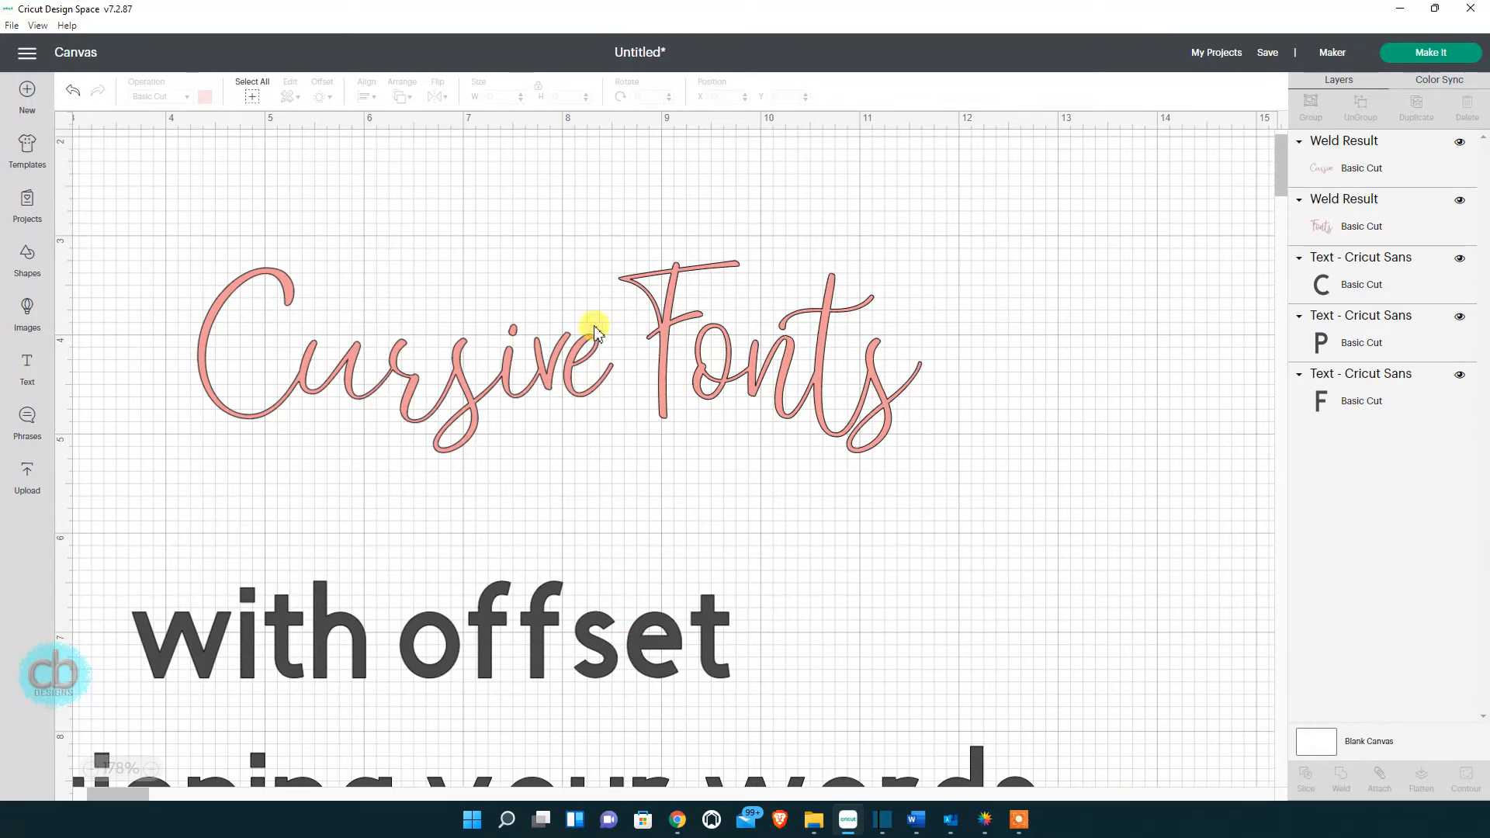
# Shift the Font with offset text to the right.
pyautogui.click(420, 397)
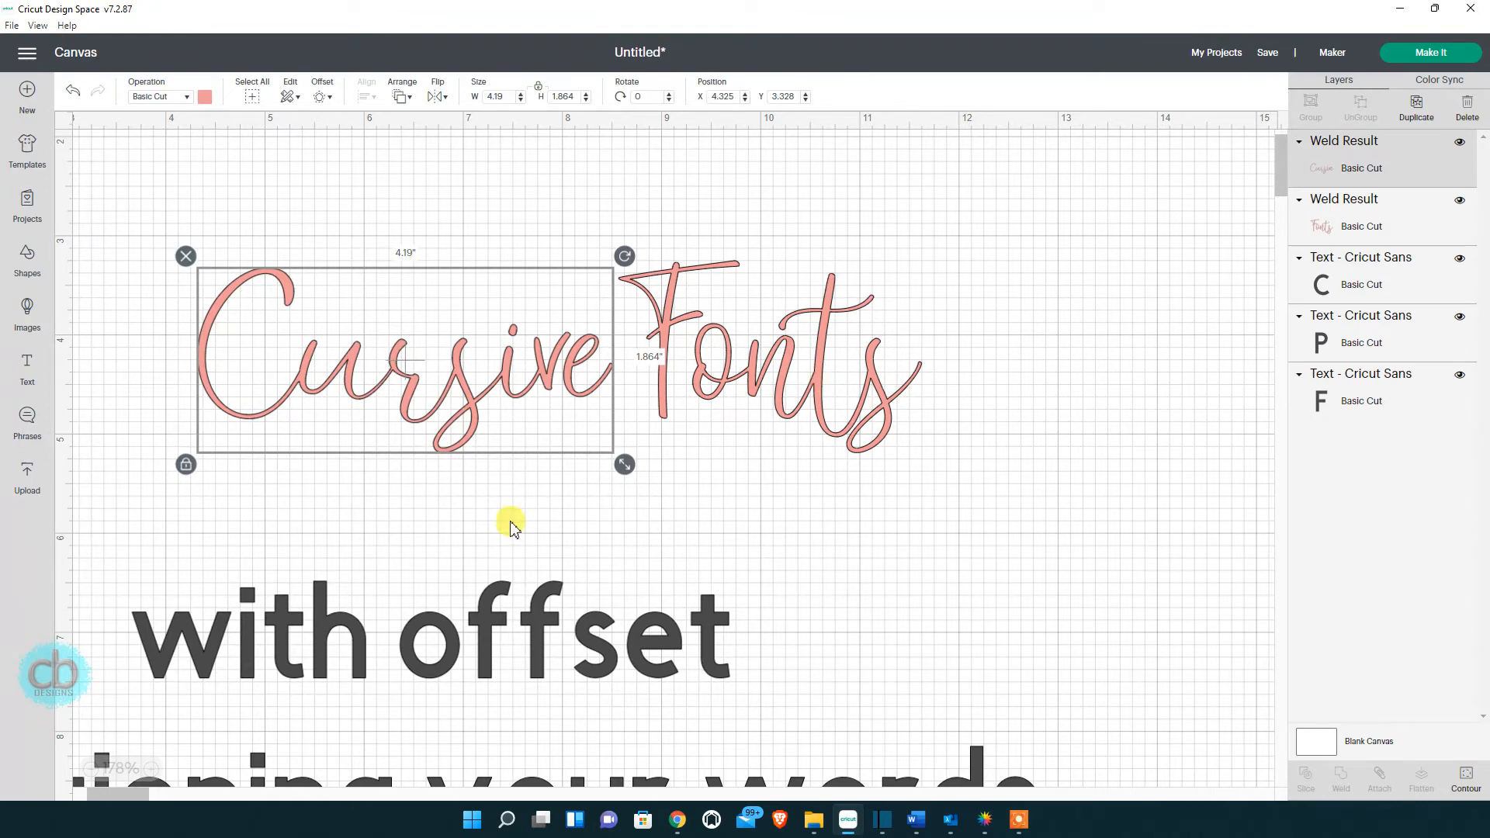
pyautogui.scroll(-3, 510, 521)
pyautogui.moveTo(287, 361); pyautogui.dragTo(606, 374)
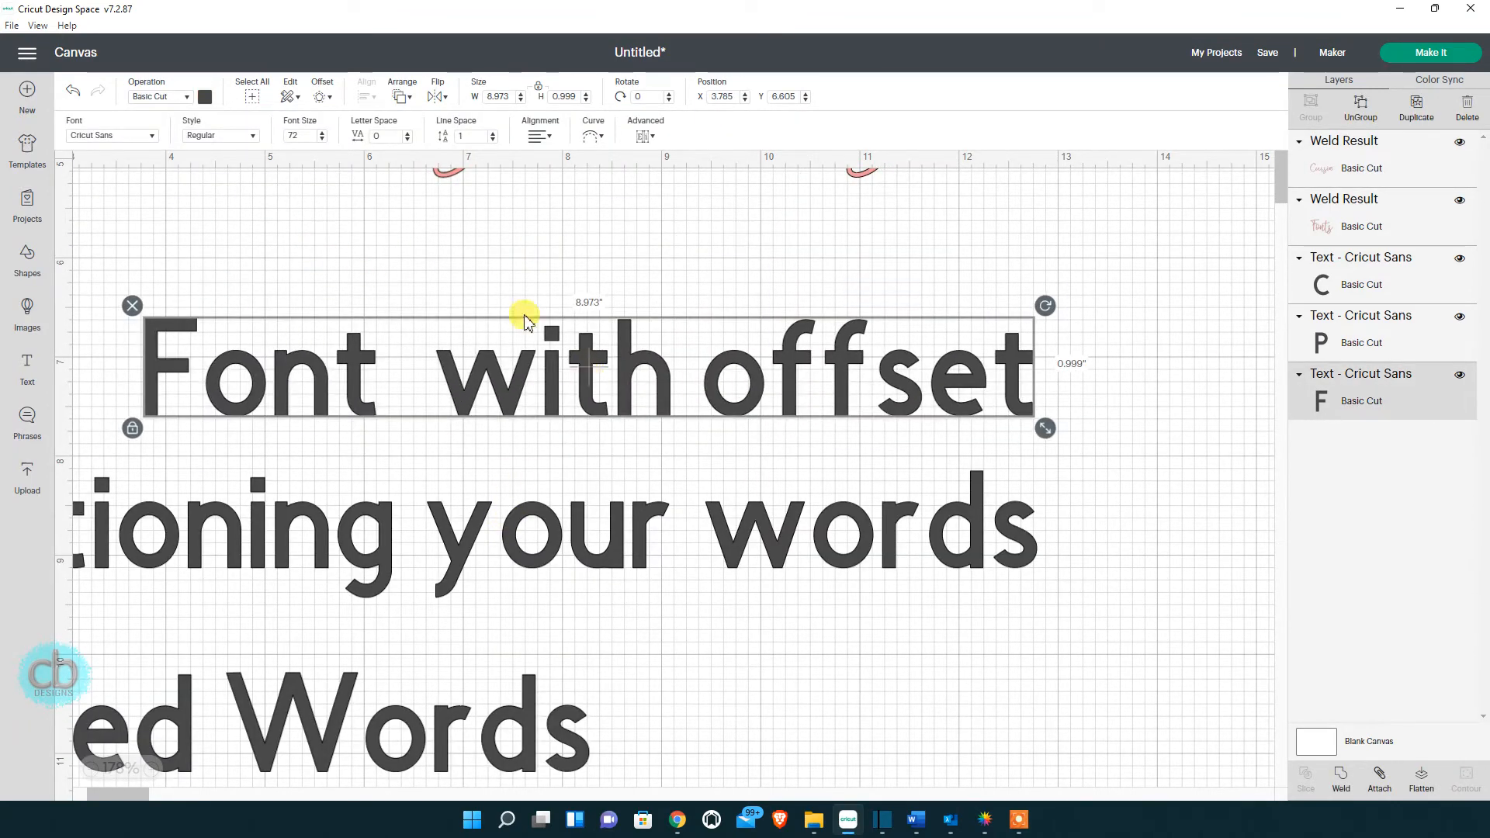
# Apply the Brightest font from the System fonts list to the Font with offset text.
pyautogui.click(152, 138)
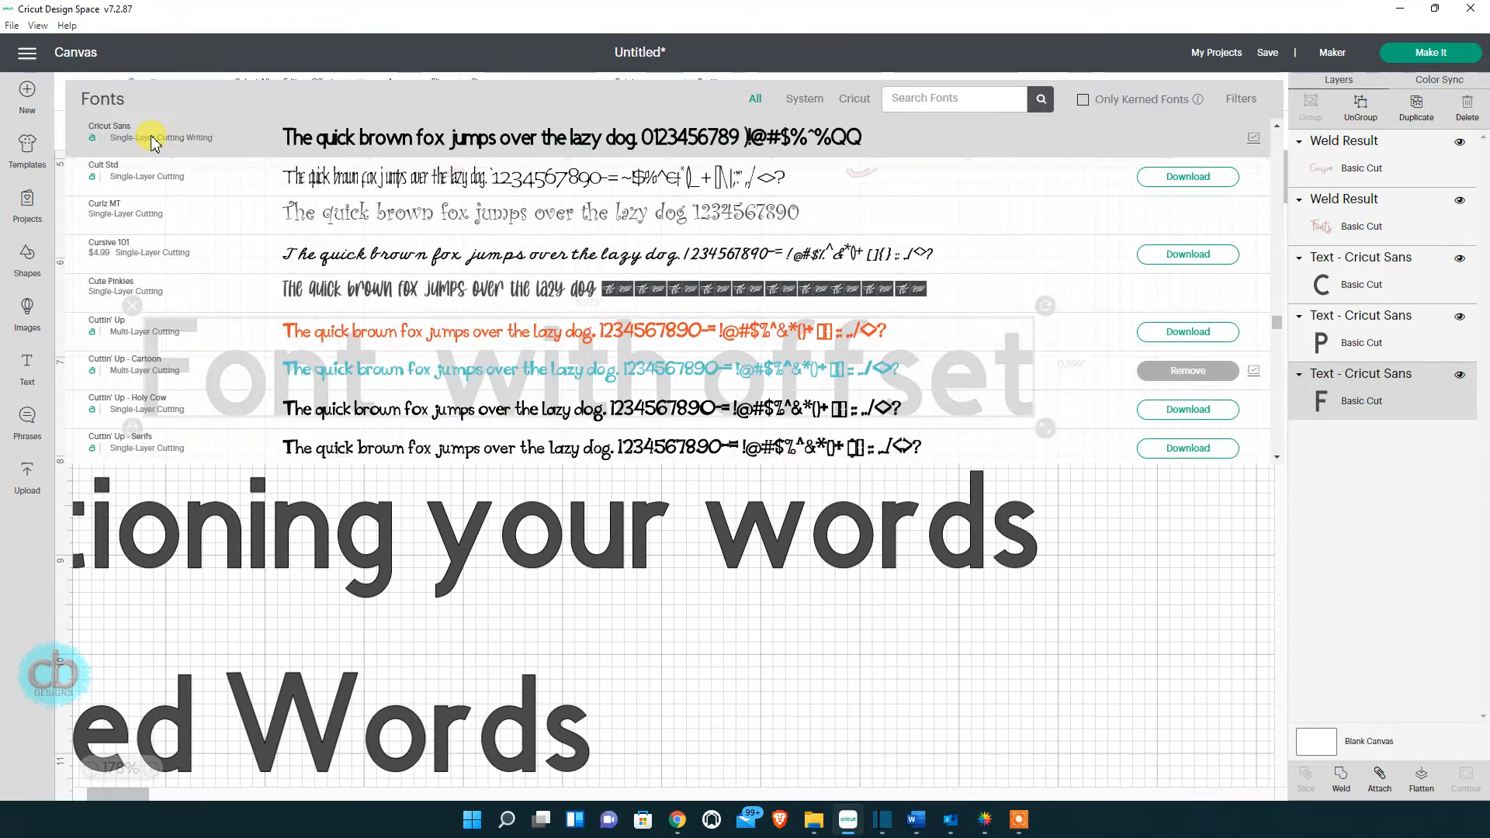
pyautogui.click(811, 100)
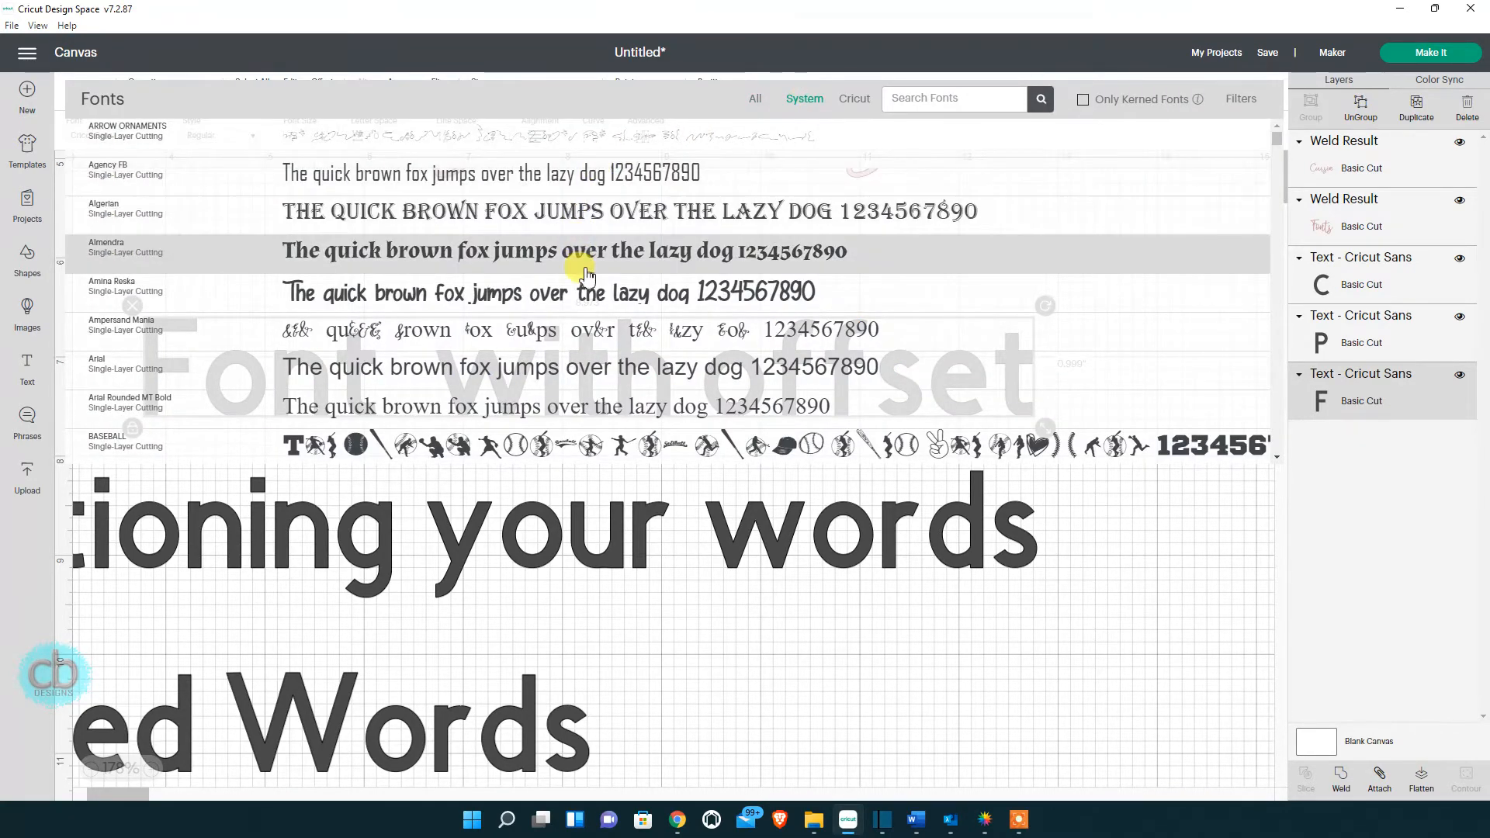
pyautogui.scroll(-4, 586, 275)
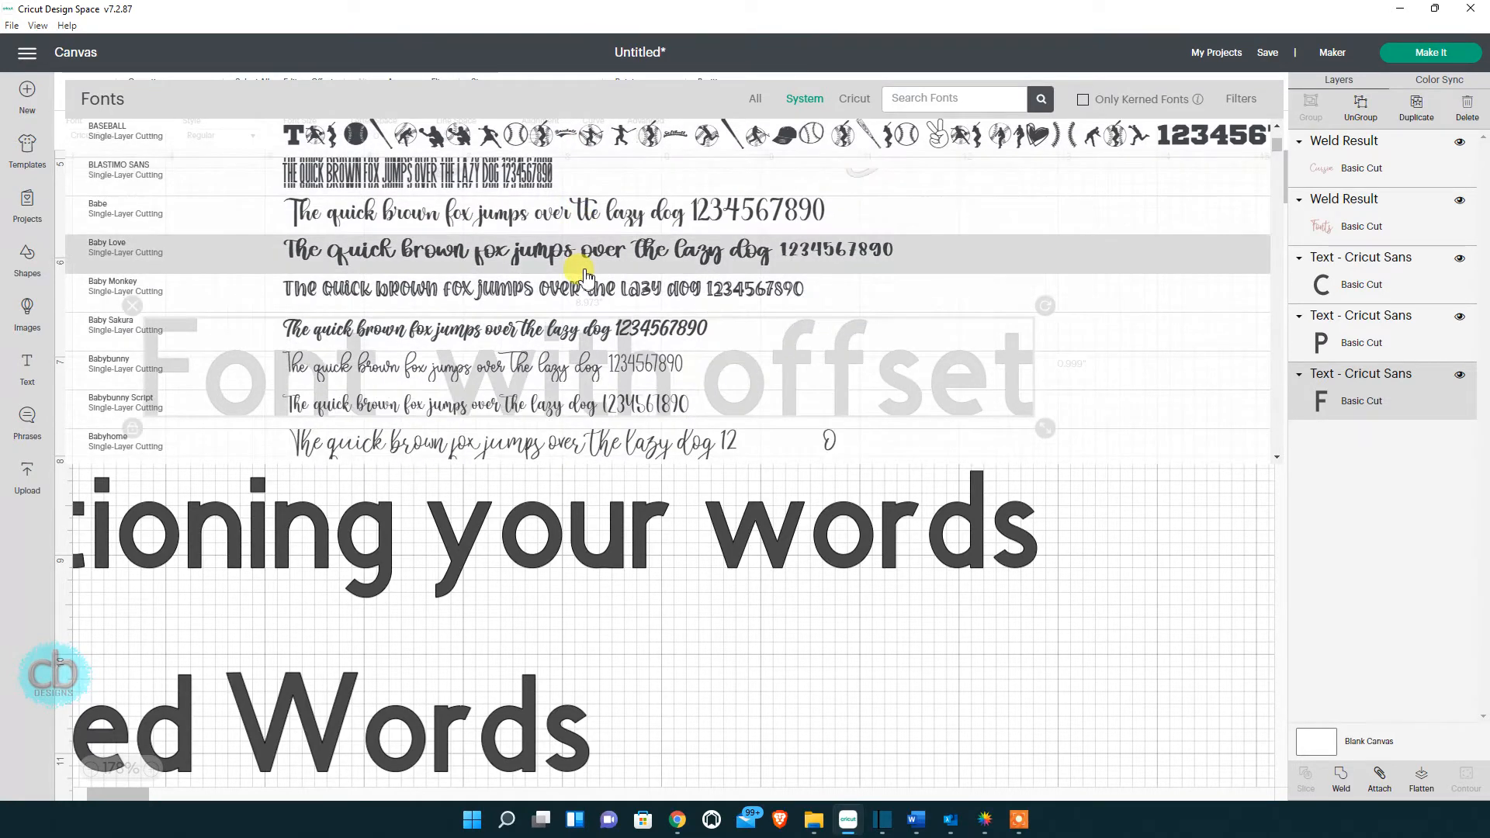
pyautogui.scroll(-6, 585, 275)
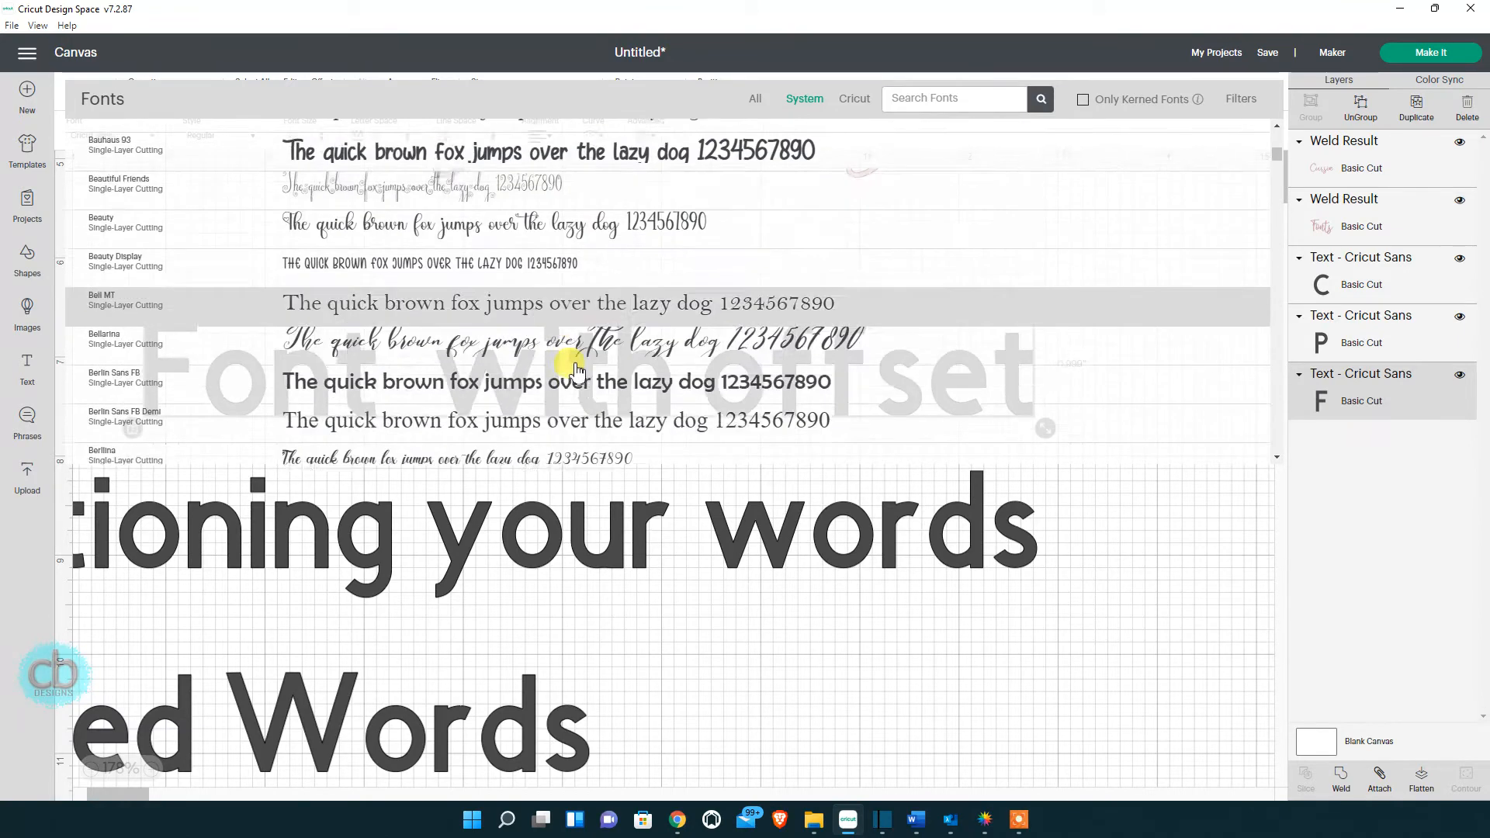
pyautogui.scroll(-4, 577, 366)
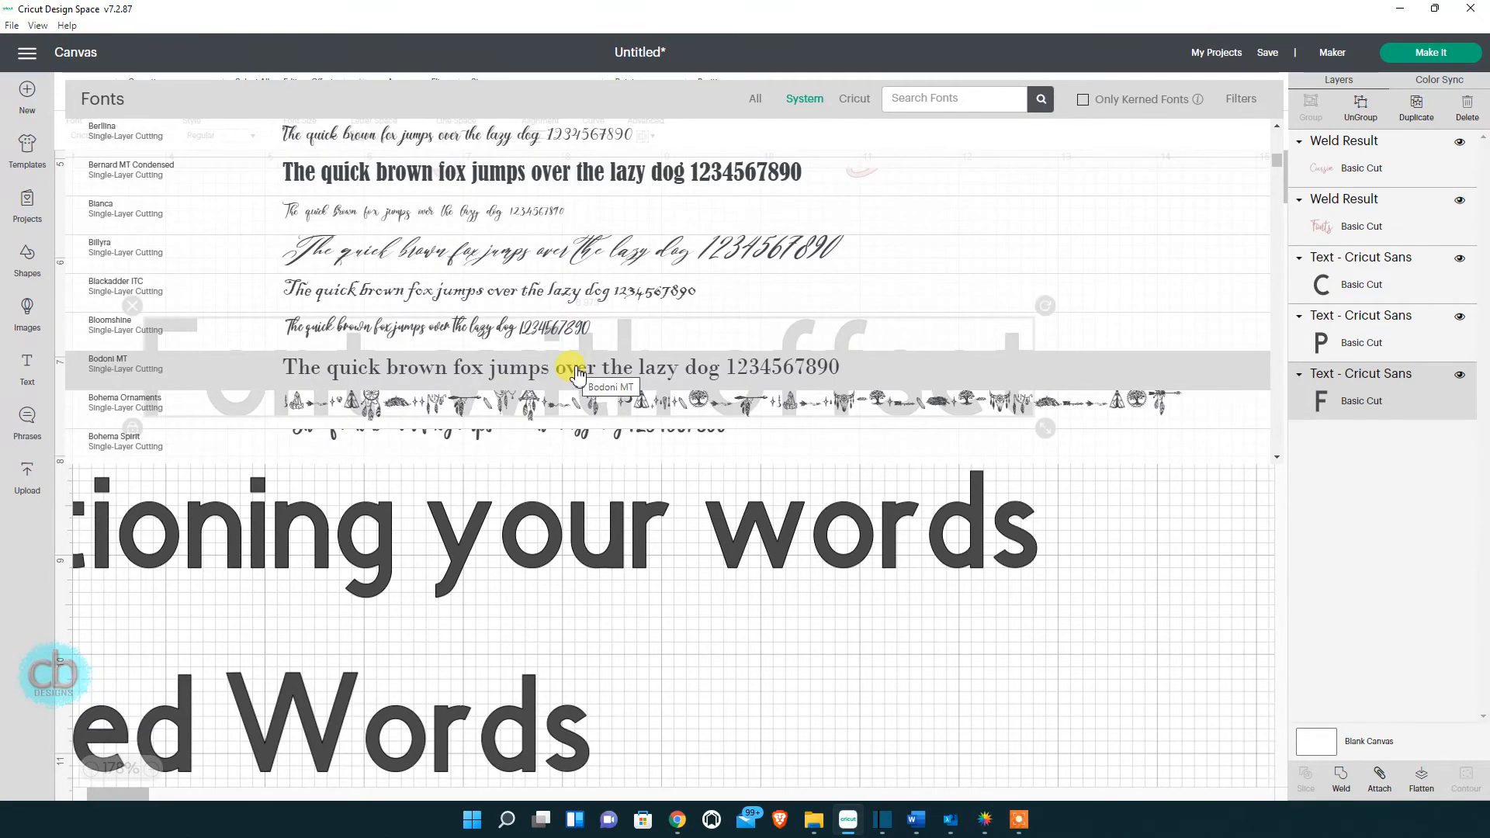
pyautogui.scroll(-4, 576, 372)
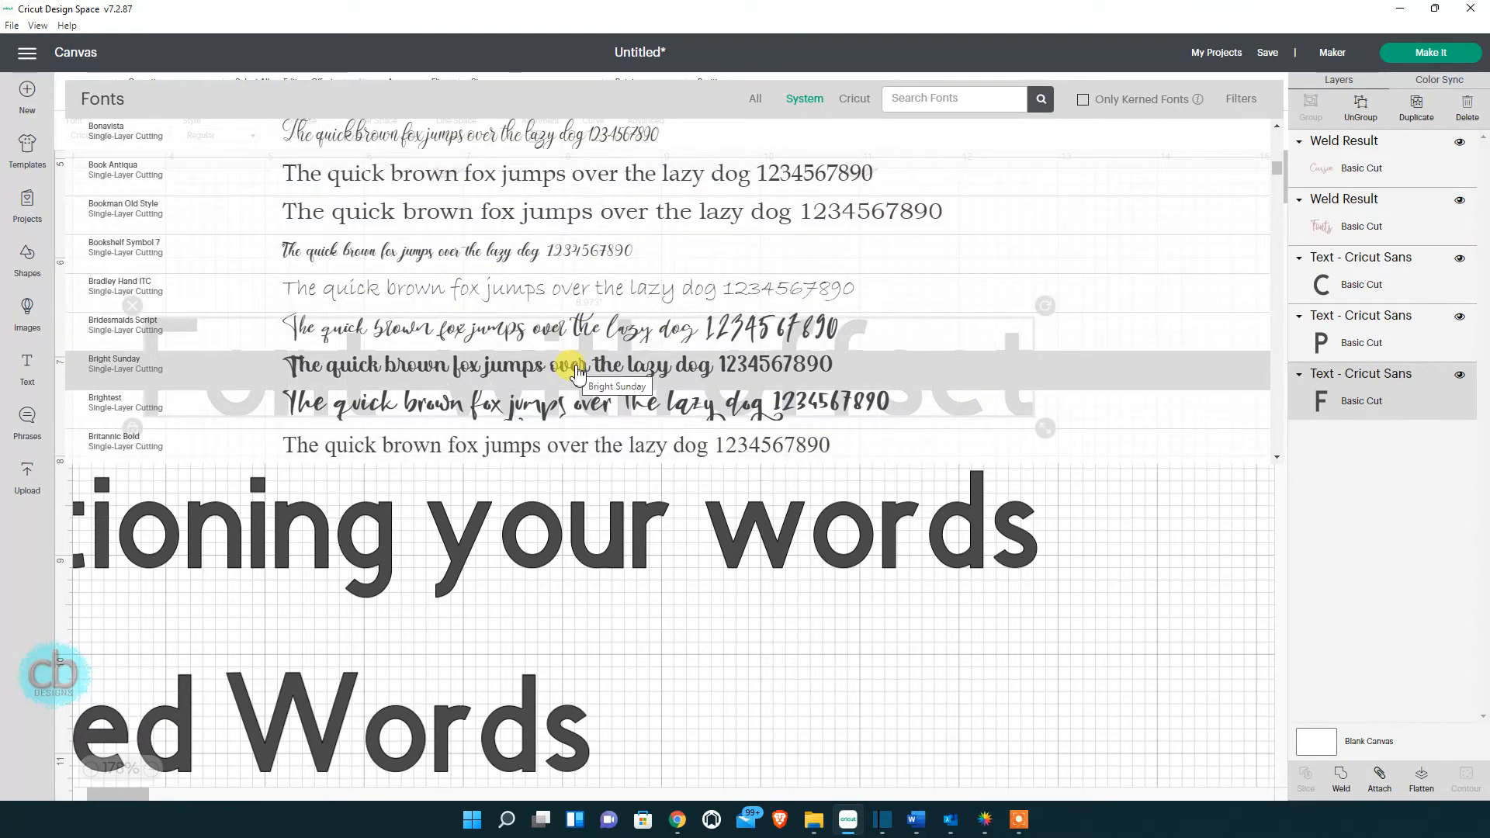
pyautogui.click(576, 404)
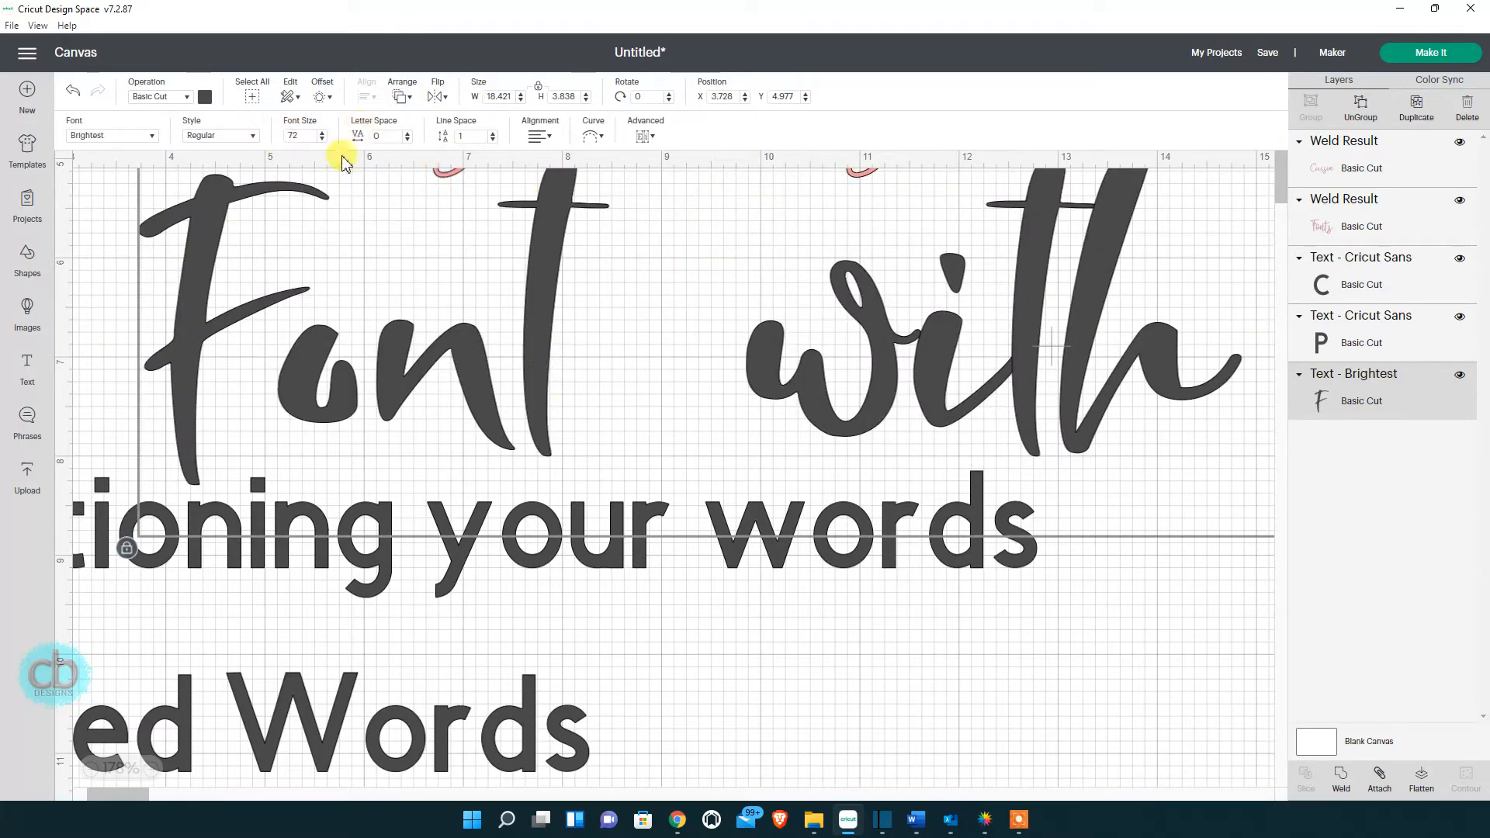
# Resize the Font with offset text to 8 in wide and move it lower.
pyautogui.click(487, 96)
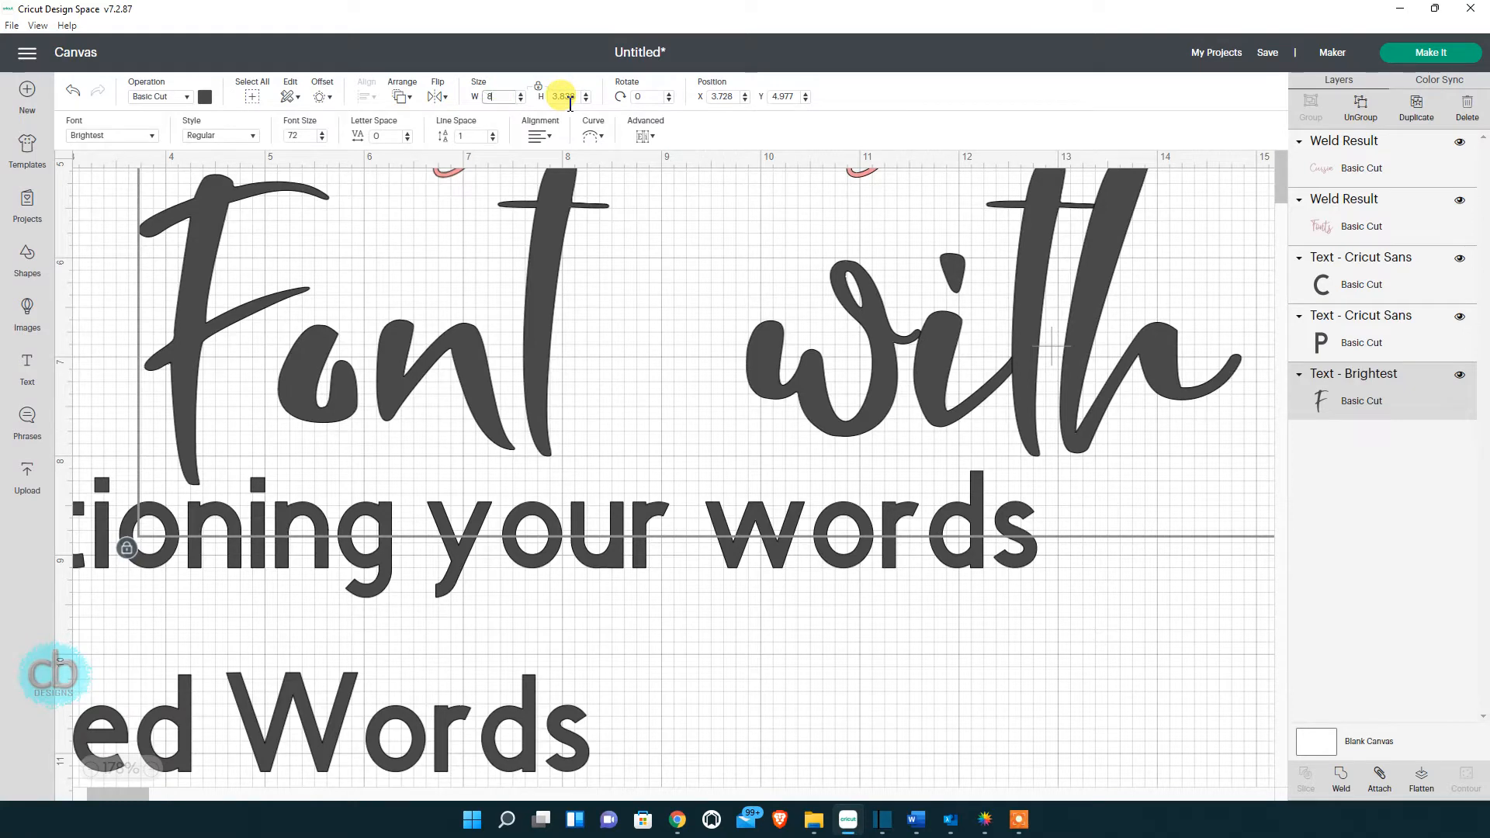
pyautogui.write('8')
pyautogui.press('Return')
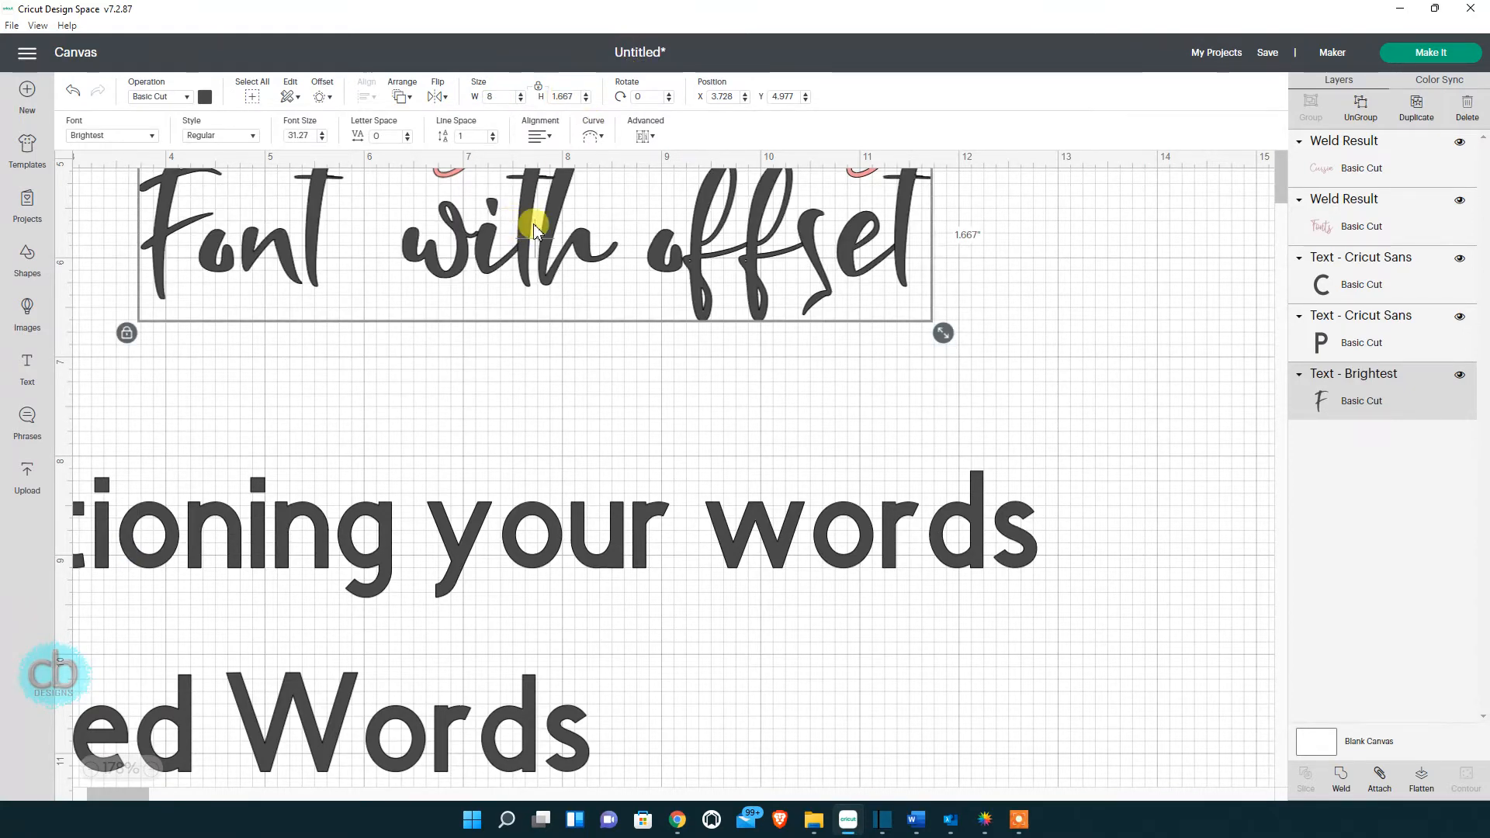
pyautogui.moveTo(534, 227); pyautogui.dragTo(575, 329)
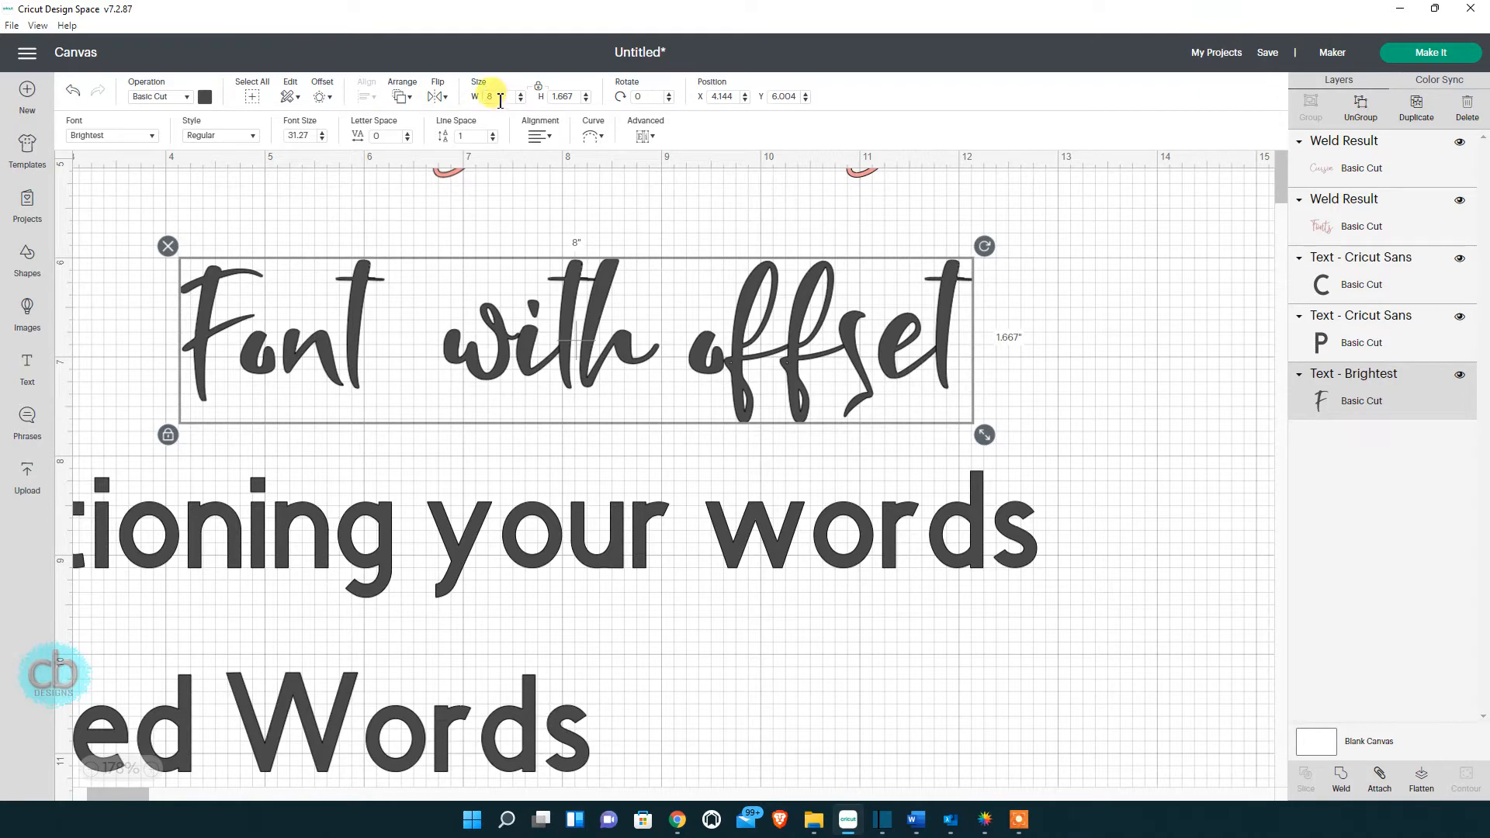
# Place Font with offset under Cursive Fonts and move the next dark line further down.
pyautogui.click(151, 770)
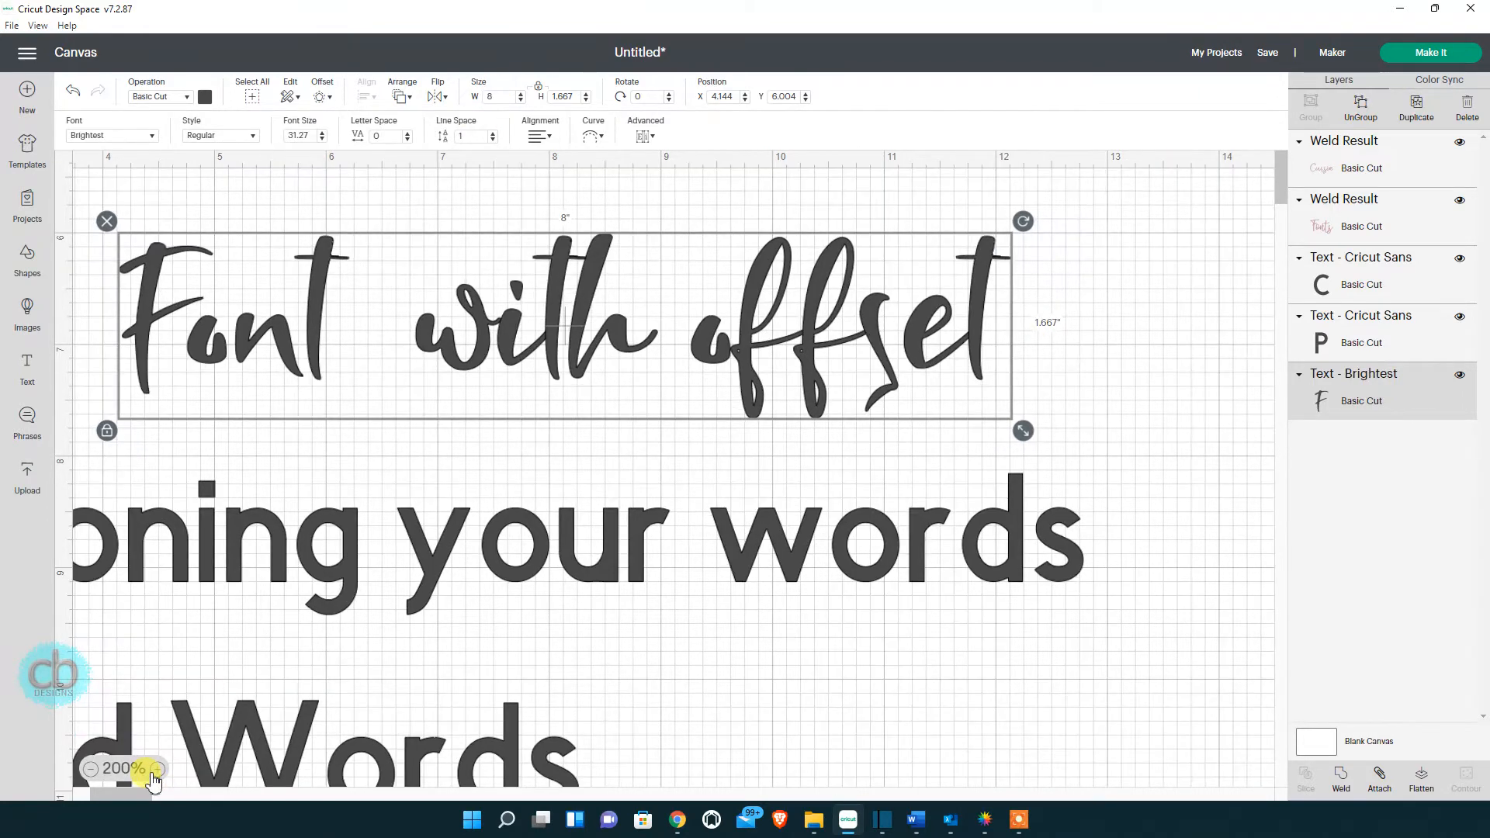
pyautogui.click(90, 769)
pyautogui.click(90, 769)
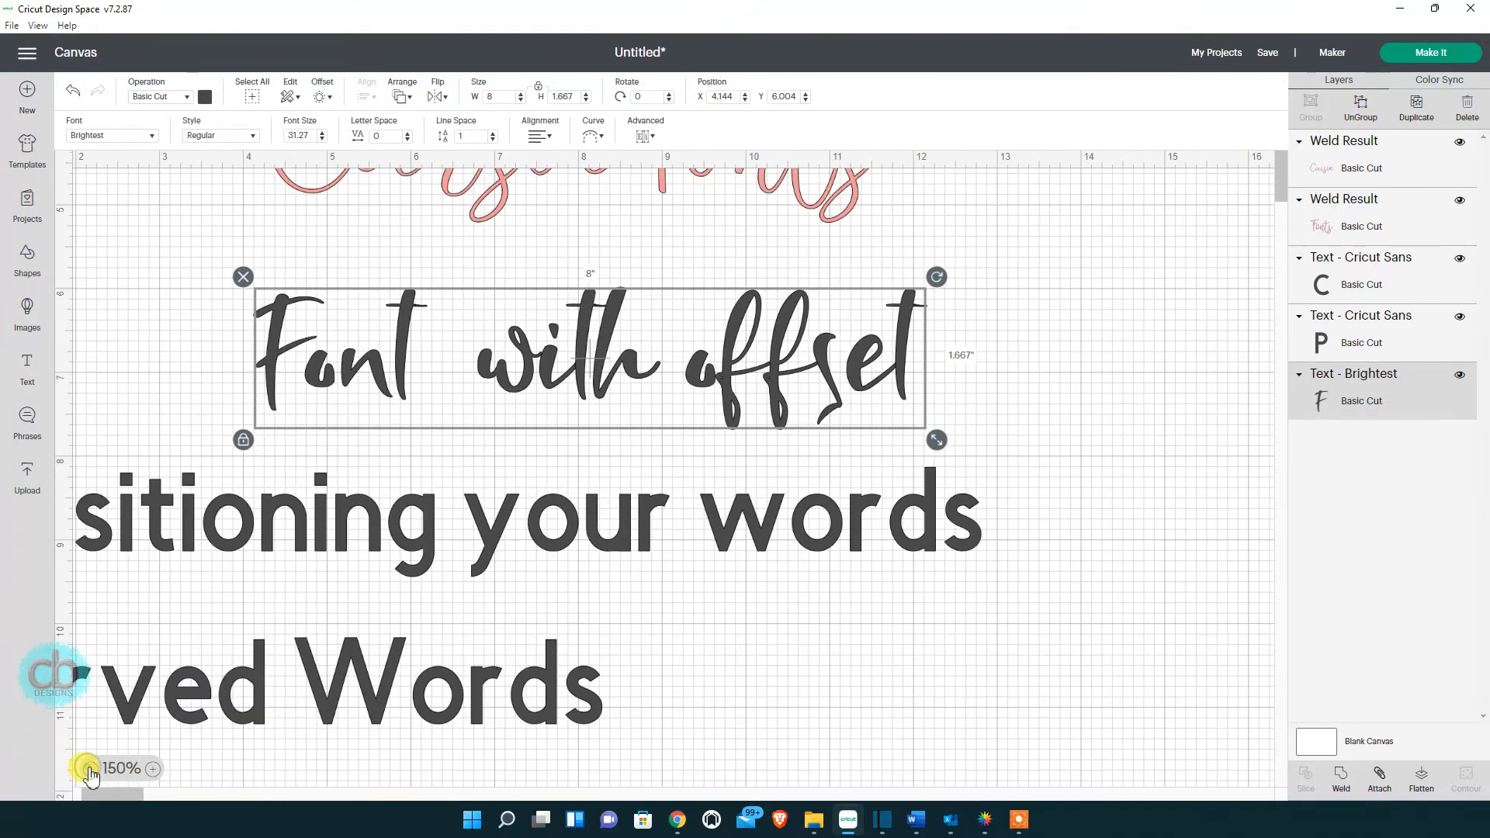
pyautogui.click(91, 769)
pyautogui.click(91, 770)
pyautogui.click(89, 770)
pyautogui.click(147, 770)
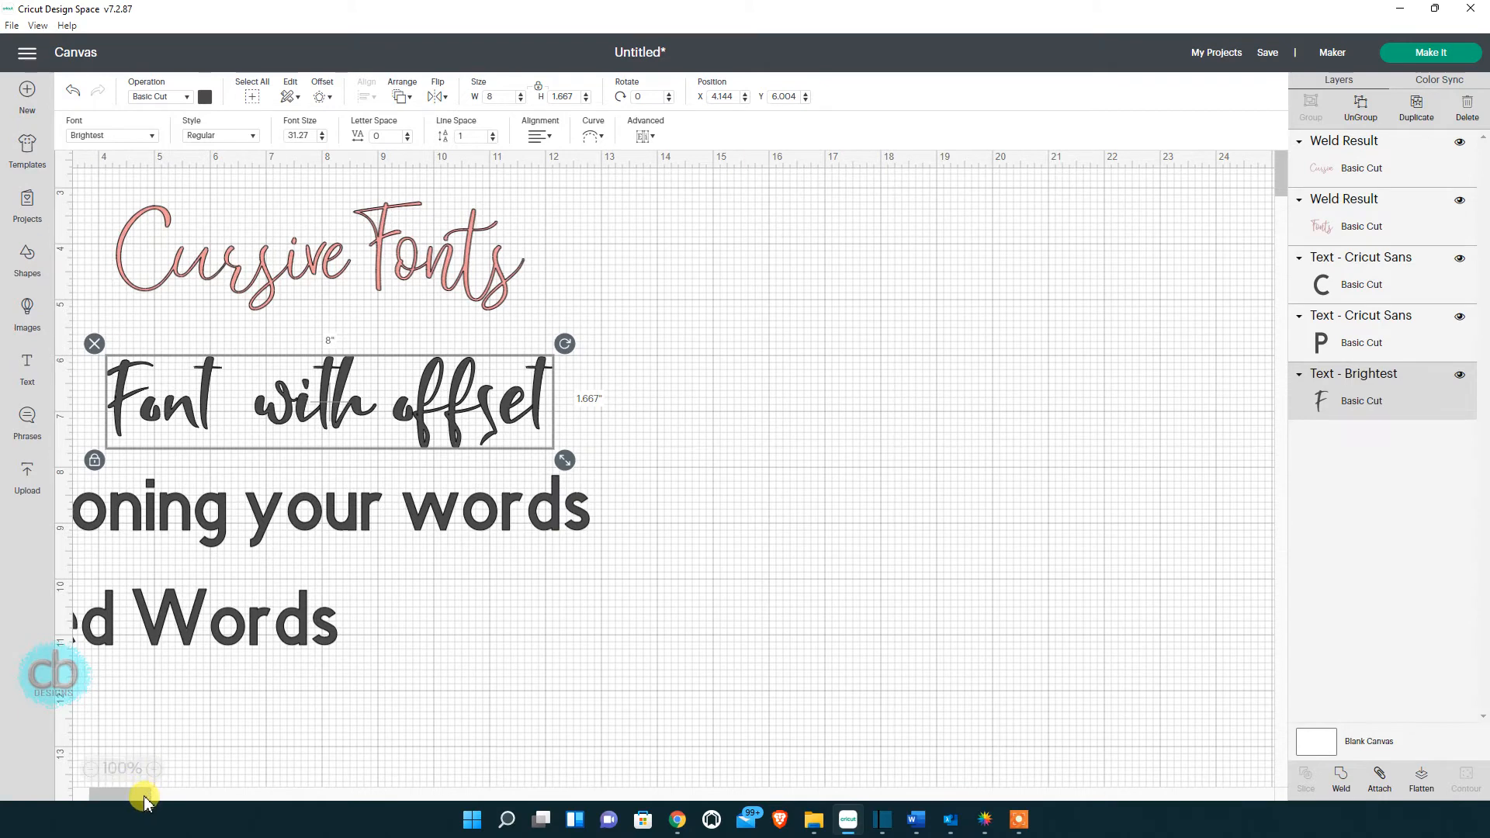
pyautogui.click(127, 796)
pyautogui.moveTo(127, 798); pyautogui.dragTo(97, 785)
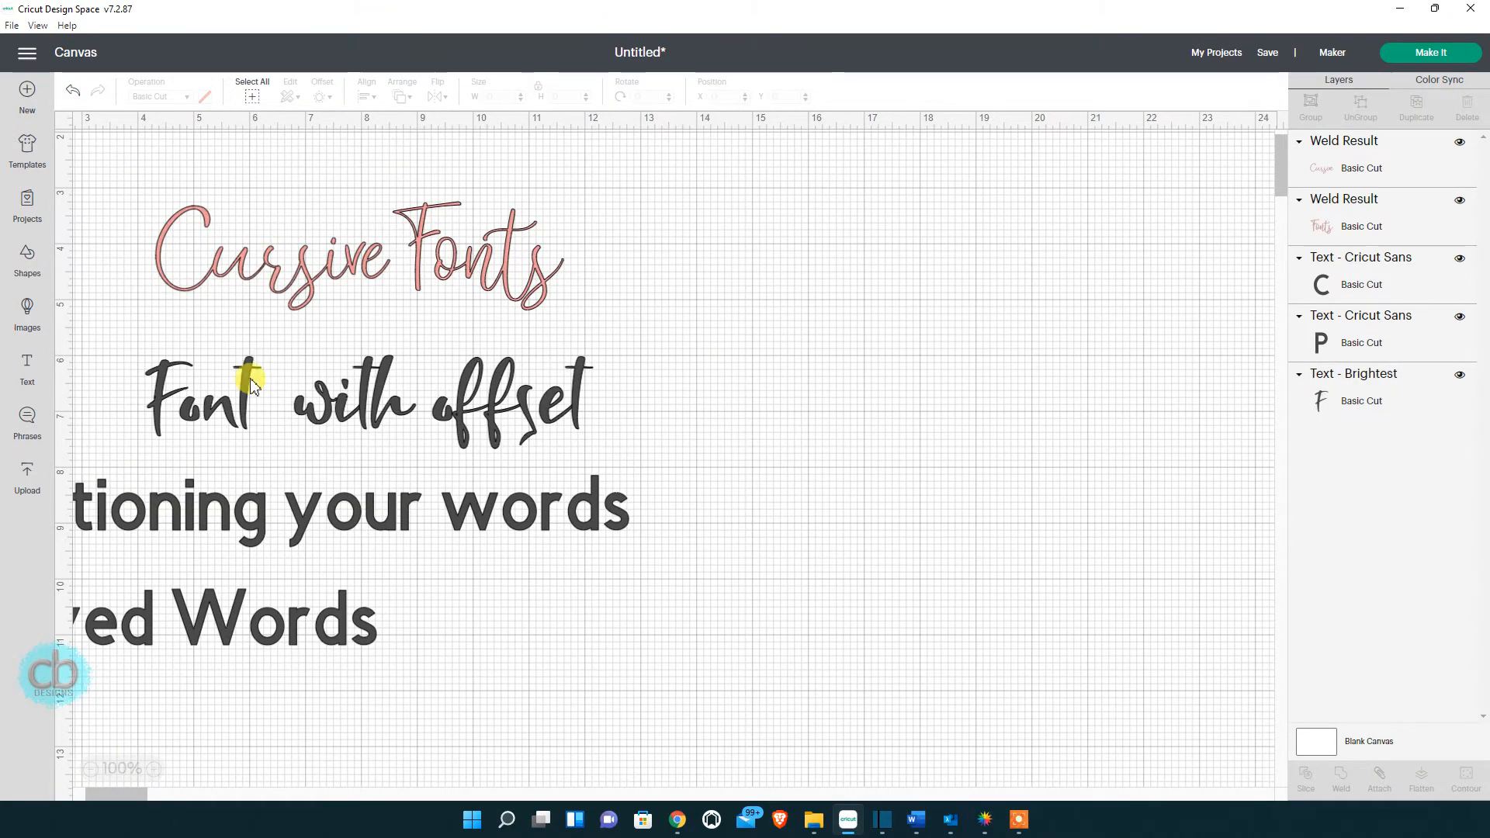
pyautogui.click(248, 380)
pyautogui.moveTo(248, 380); pyautogui.dragTo(464, 380)
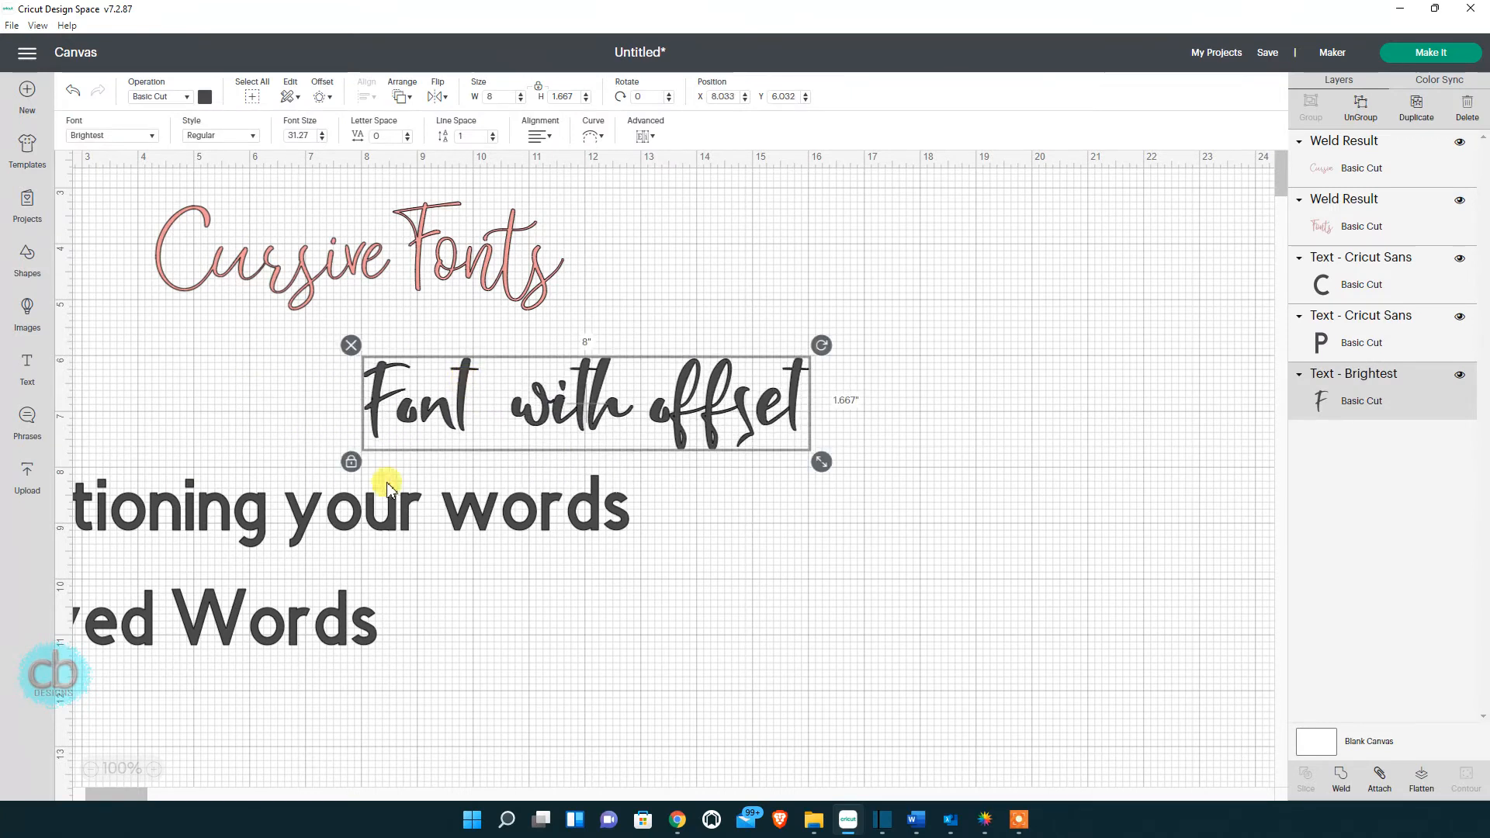
pyautogui.moveTo(371, 529); pyautogui.dragTo(337, 623)
pyautogui.click(516, 407)
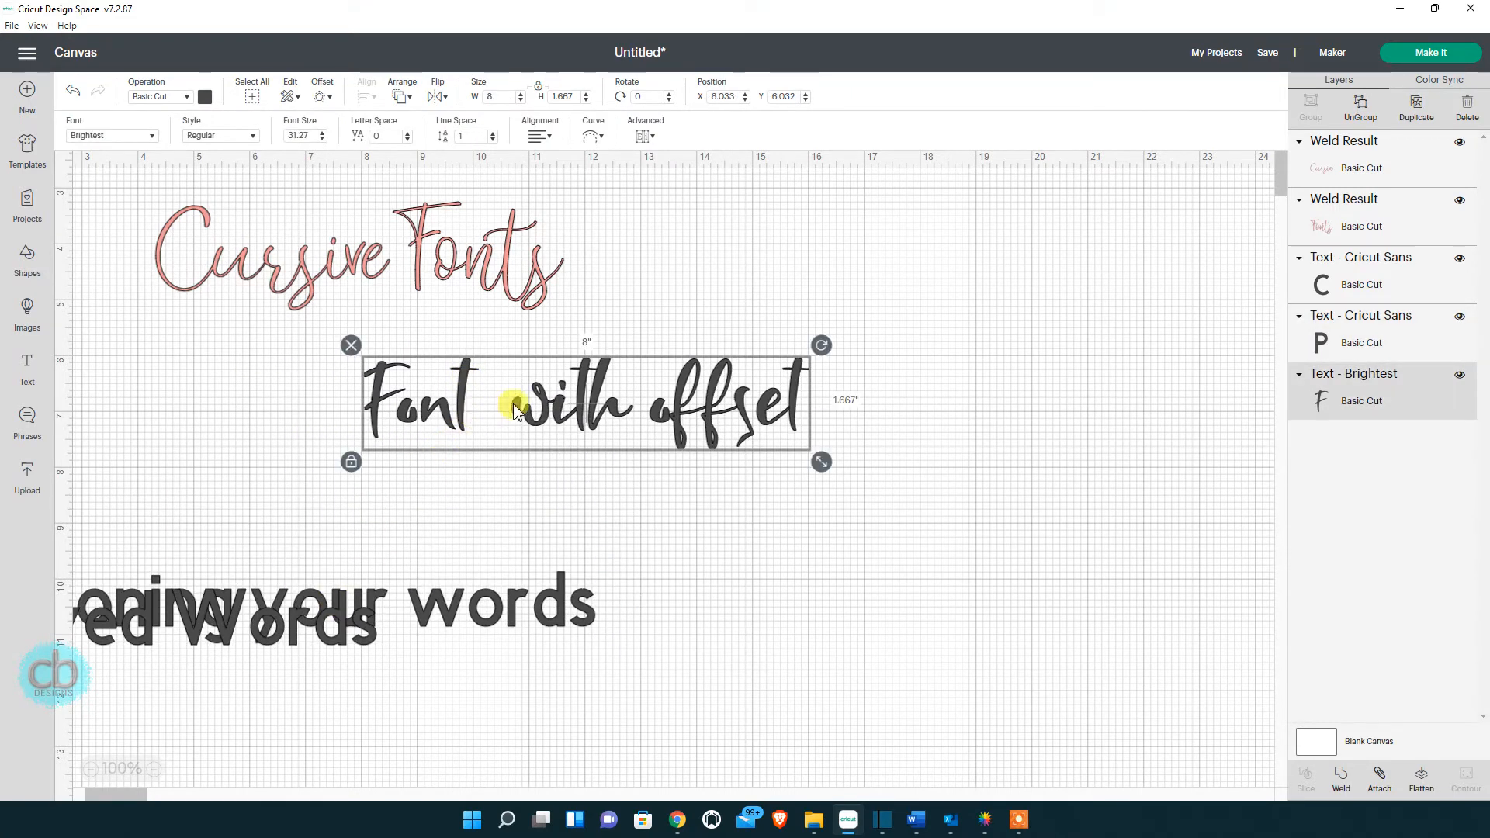
# Colour the Font with offset text pink and widen it to about 13.5 in.
pyautogui.click(205, 96)
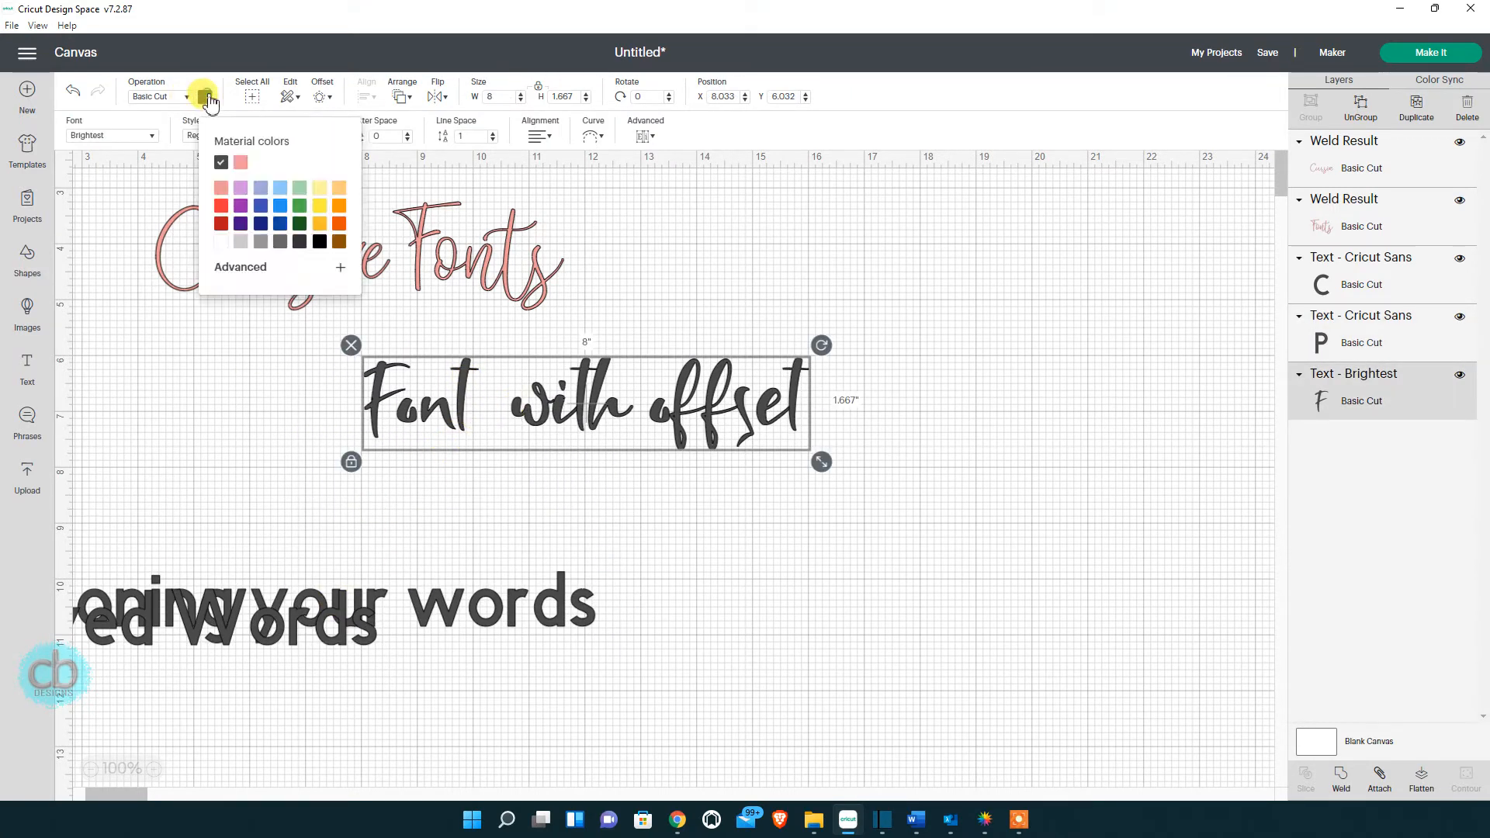
pyautogui.click(242, 165)
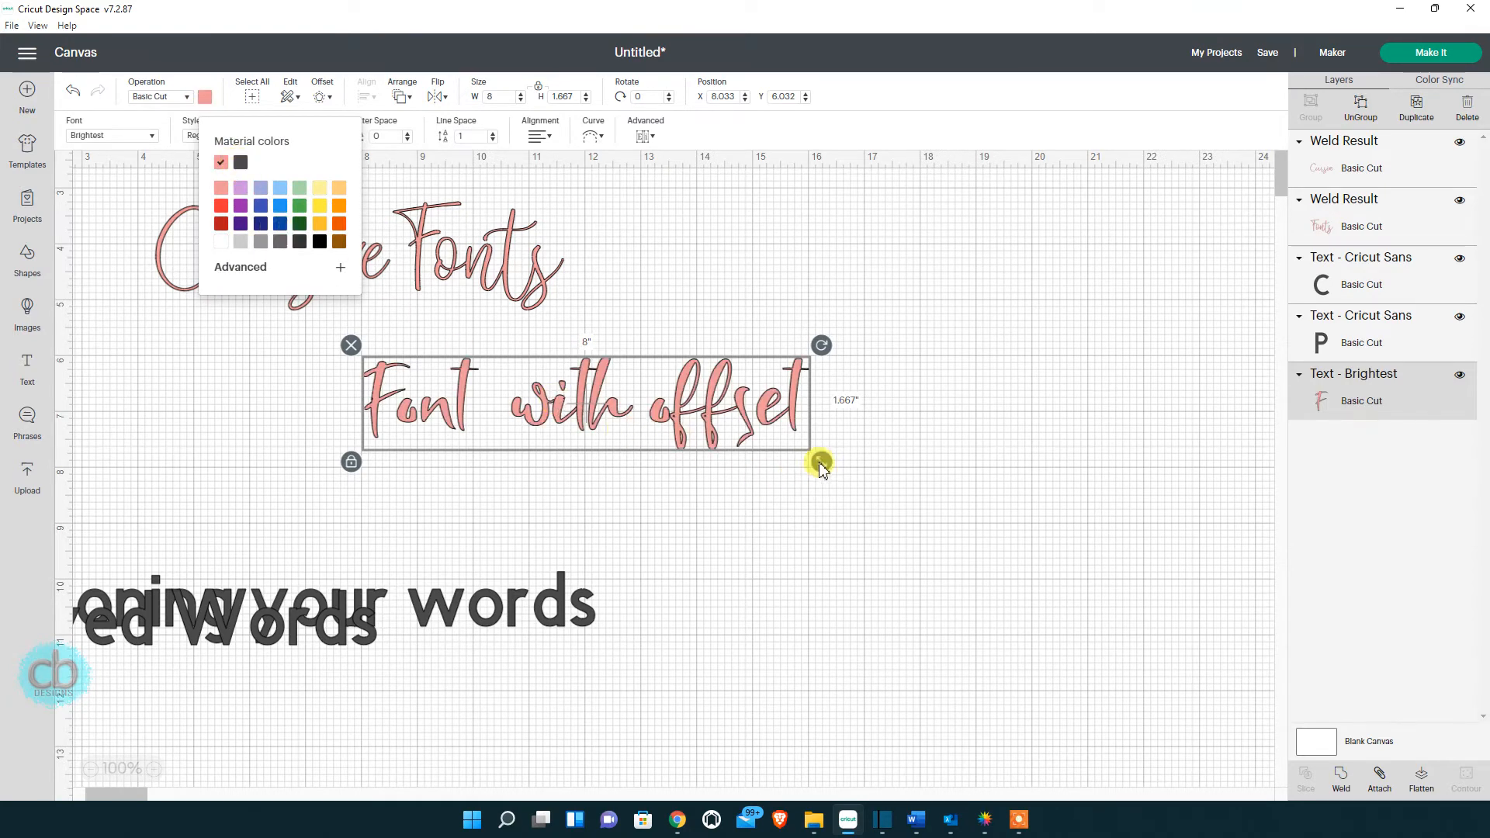
pyautogui.moveTo(820, 462); pyautogui.dragTo(768, 497)
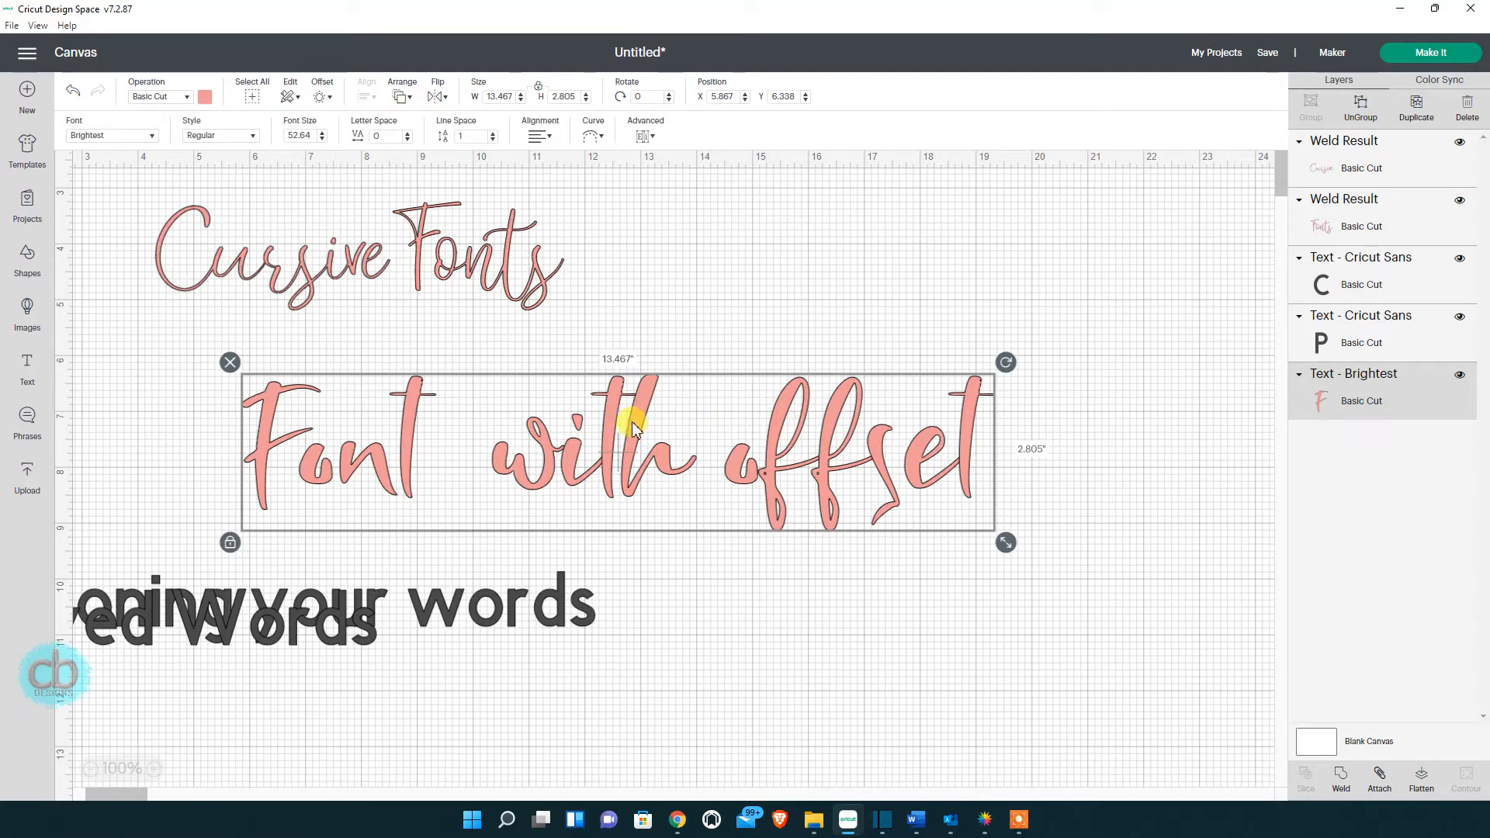
pyautogui.moveTo(641, 425); pyautogui.dragTo(655, 425)
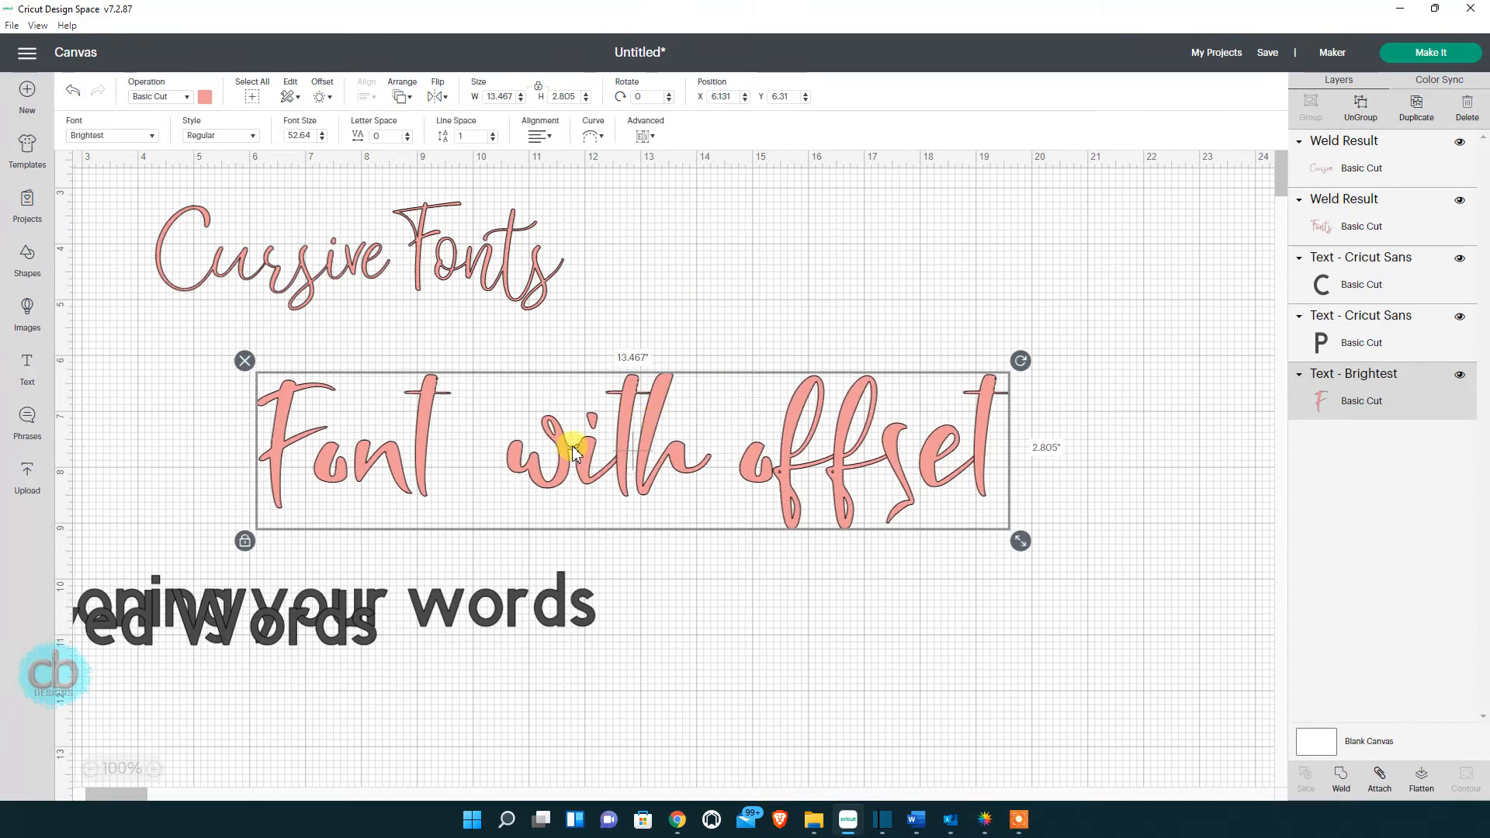
pyautogui.click(732, 276)
pyautogui.click(655, 422)
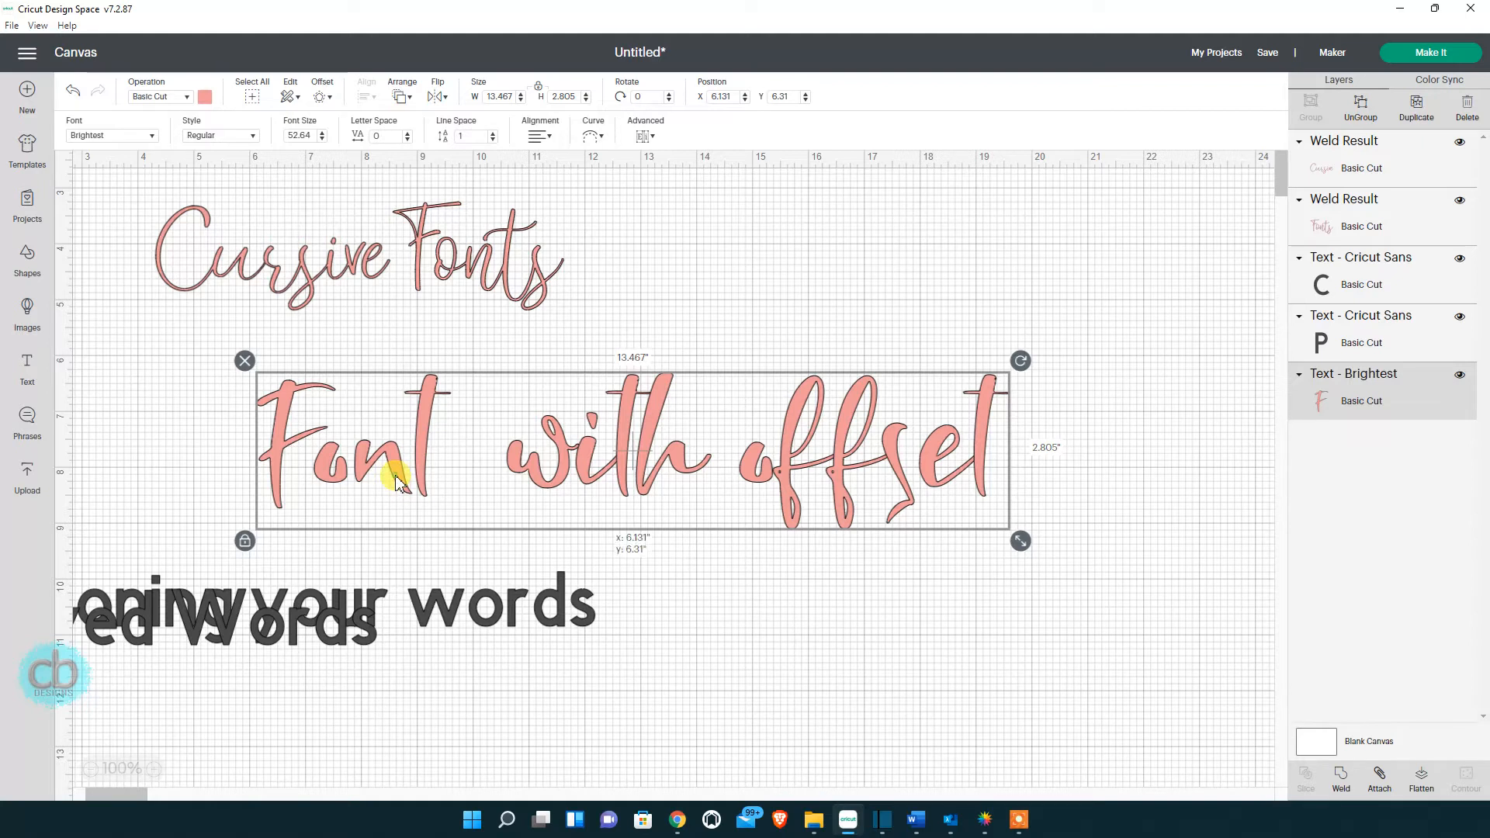
pyautogui.doubleClick(397, 481)
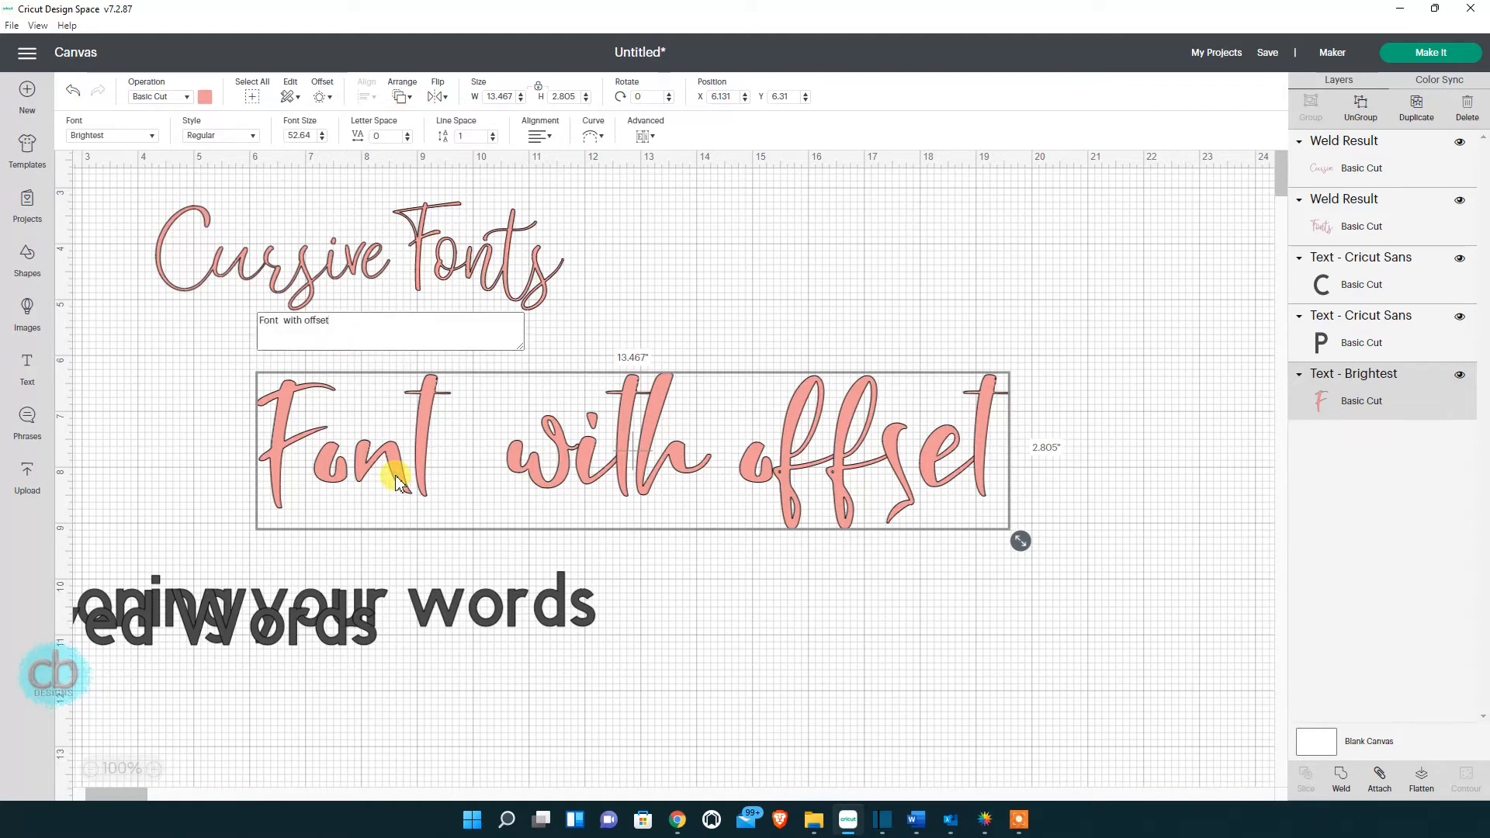
pyautogui.click(288, 323)
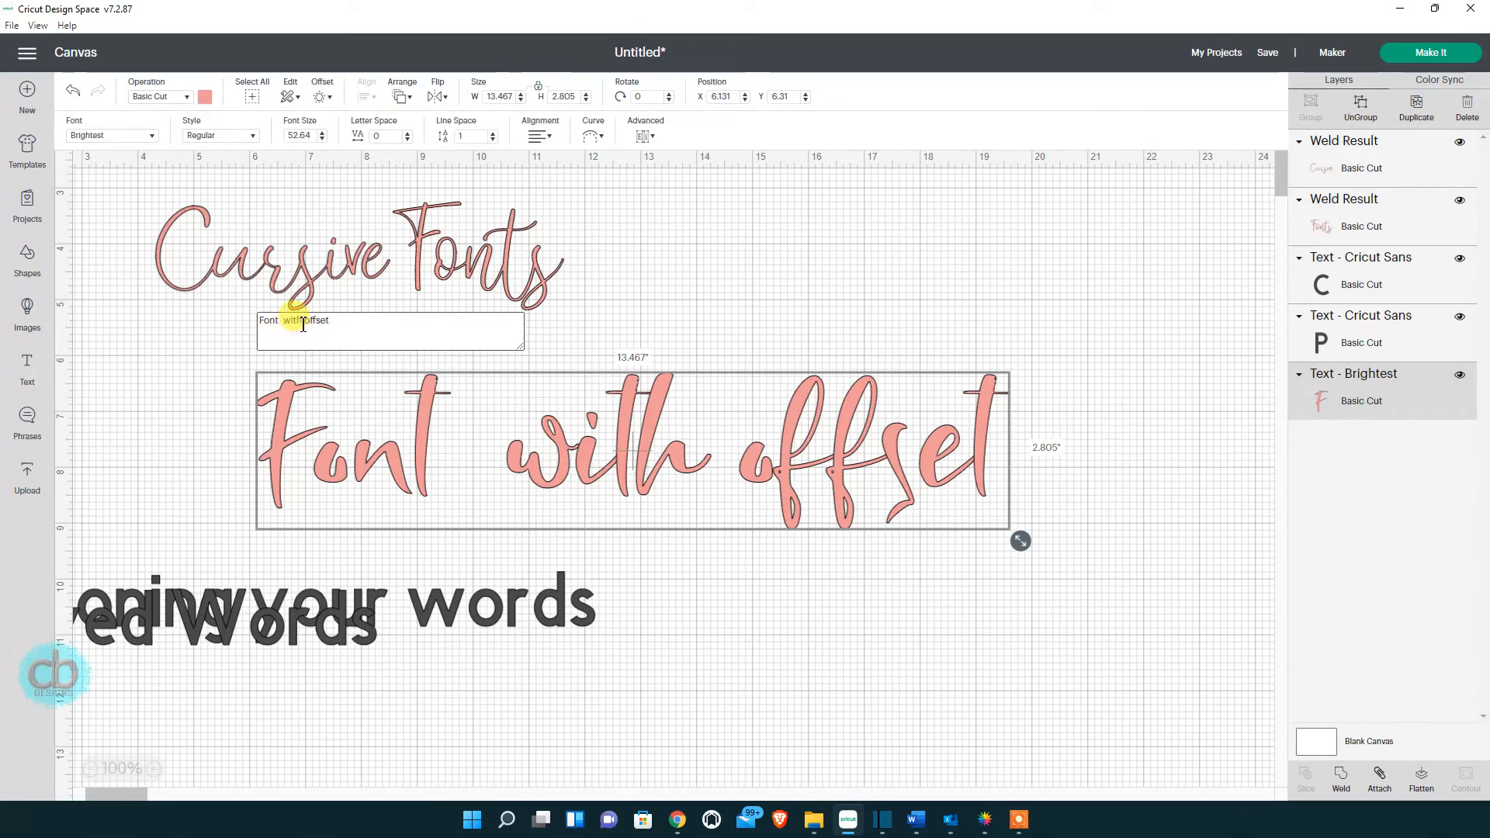
pyautogui.moveTo(424, 447); pyautogui.dragTo(424, 446)
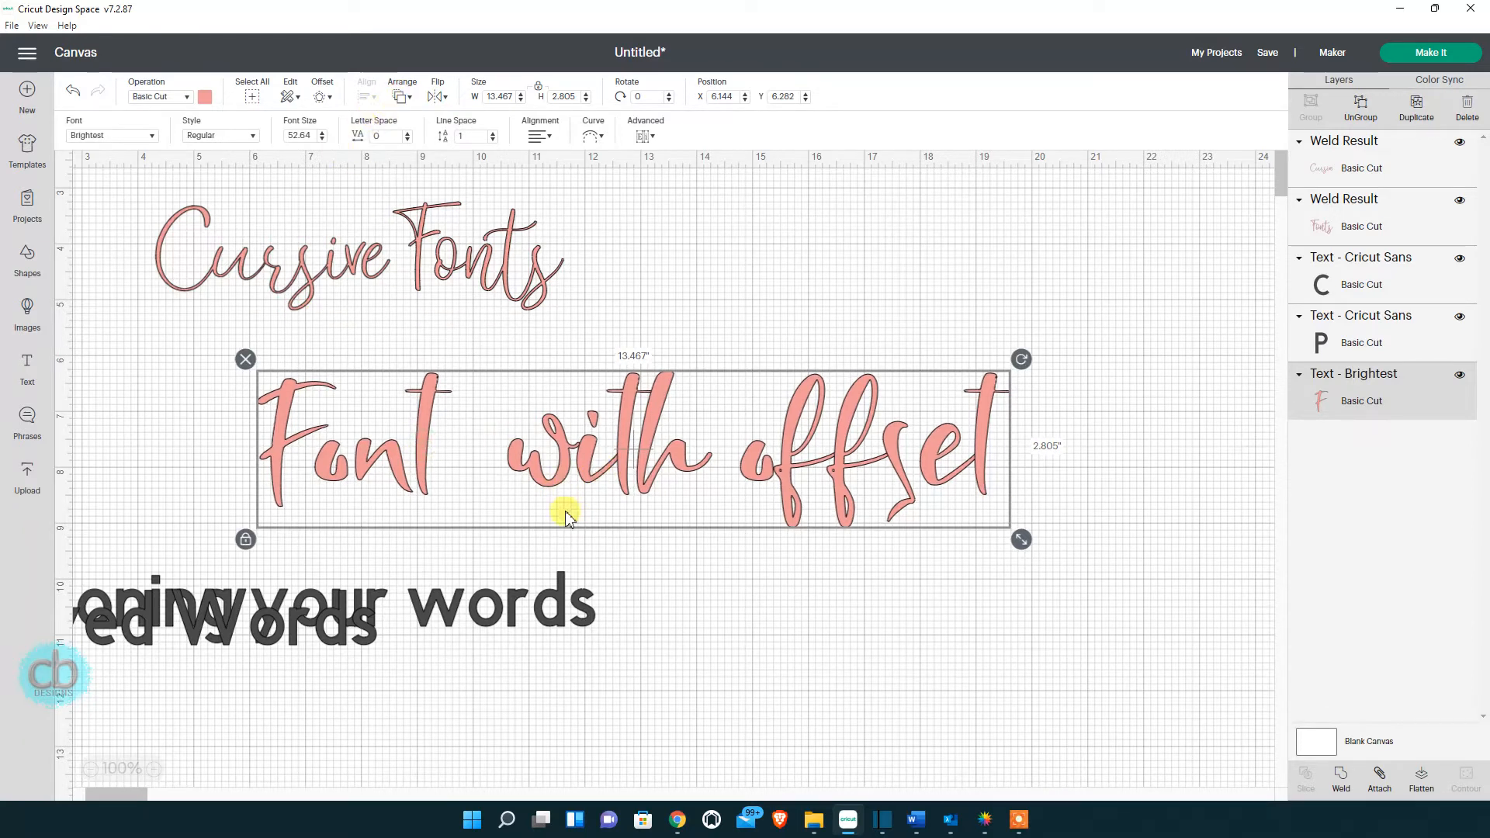
# Apply a 0.025-inch Offset to the pink 'Font with offset' text, creating a thin black outline layer.
pyautogui.click(326, 98)
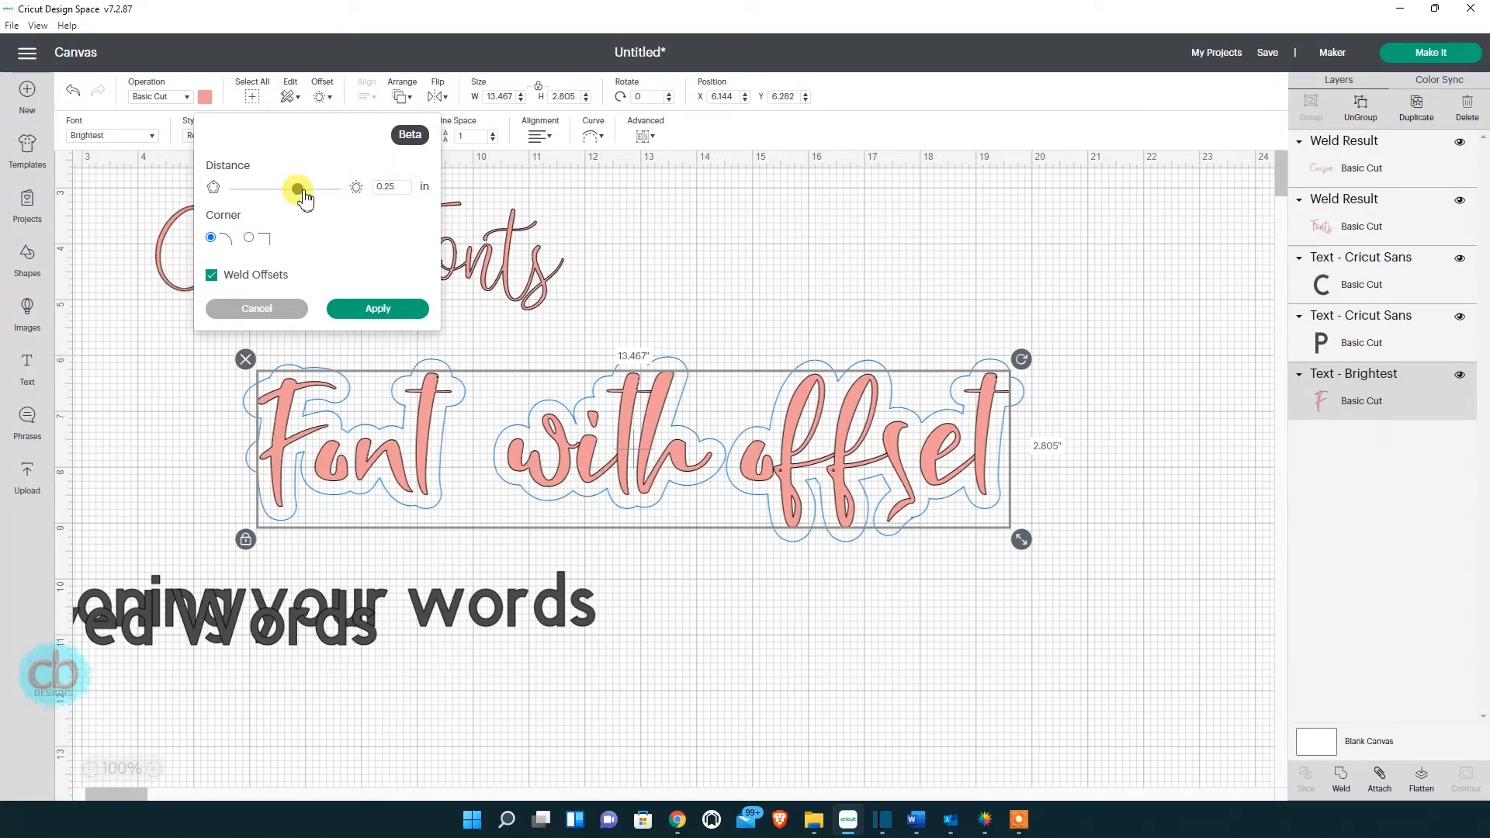
pyautogui.moveTo(305, 198); pyautogui.dragTo(293, 198)
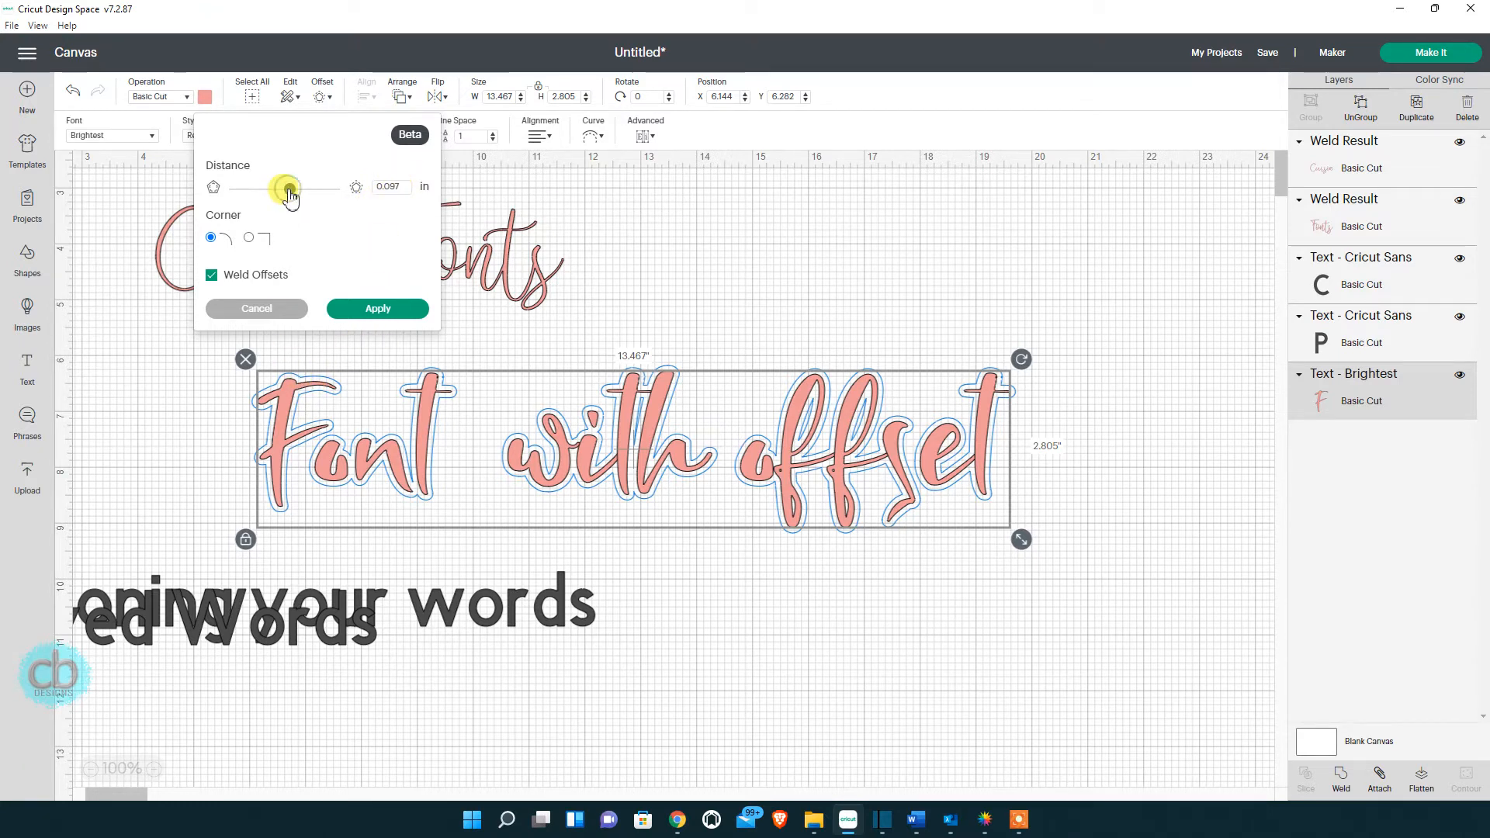
pyautogui.moveTo(290, 190); pyautogui.dragTo(292, 190)
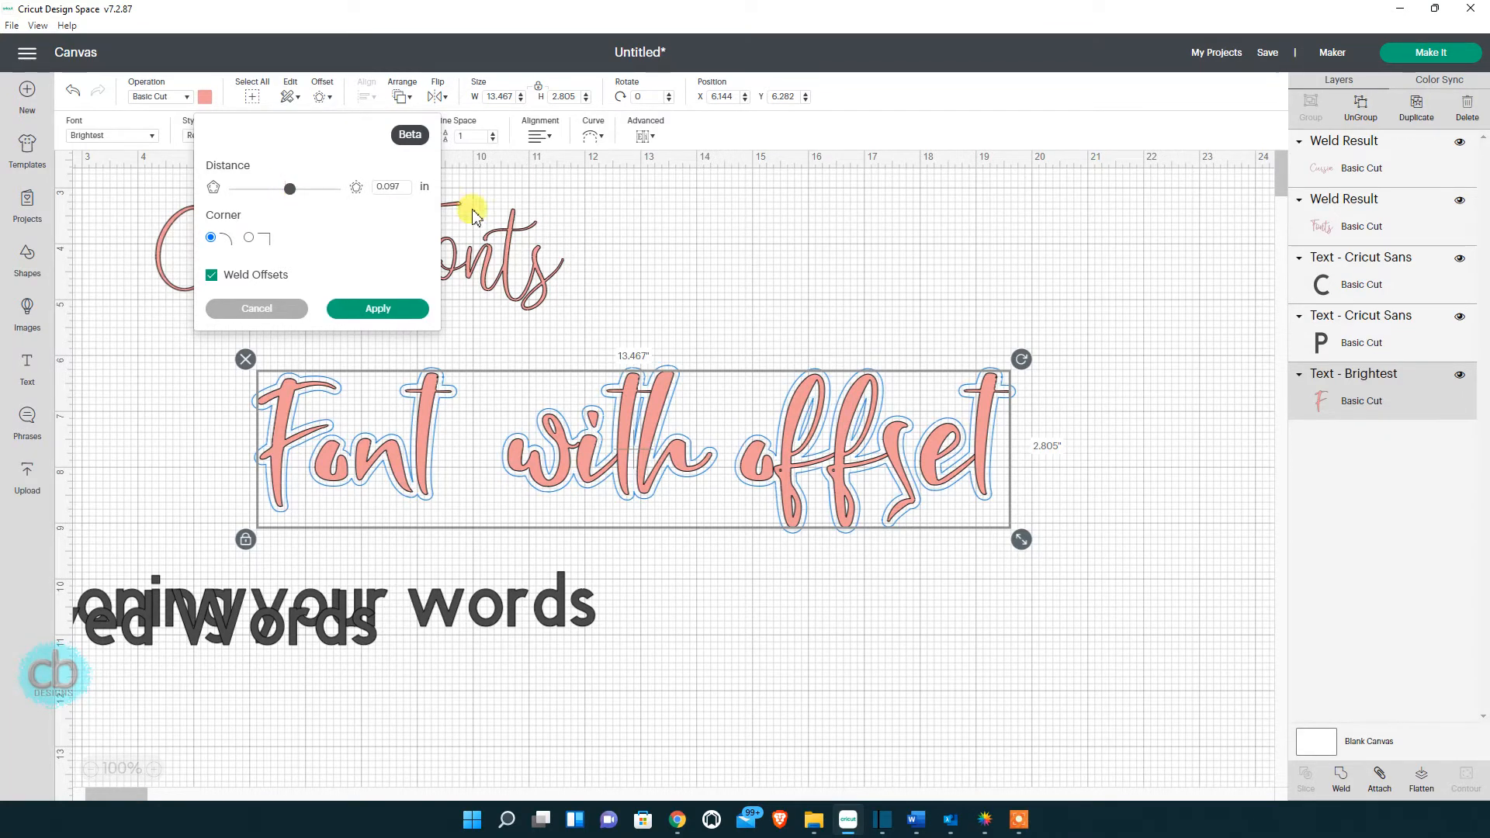
pyautogui.click(398, 186)
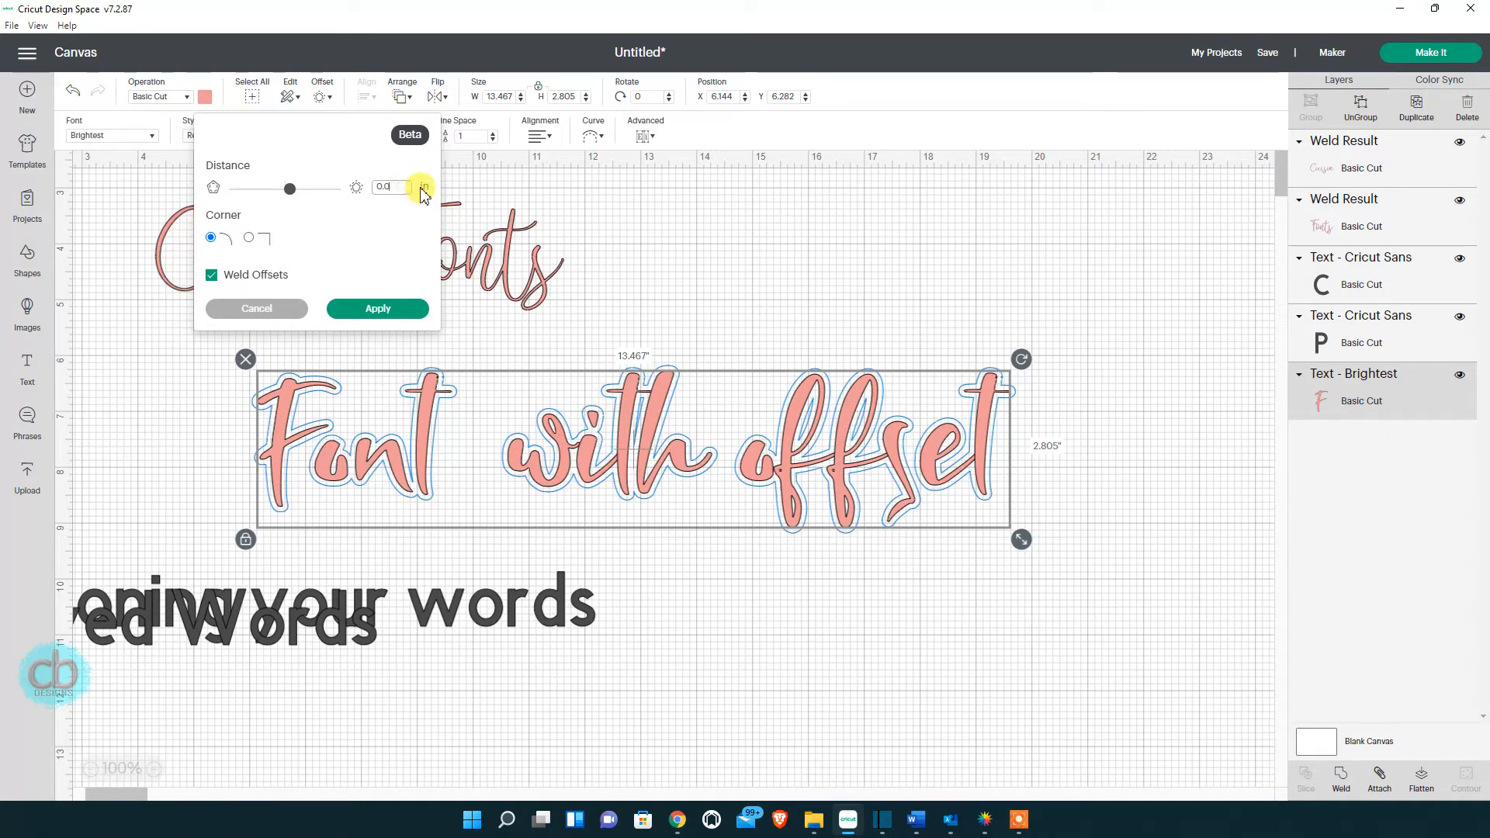
pyautogui.press('Return')
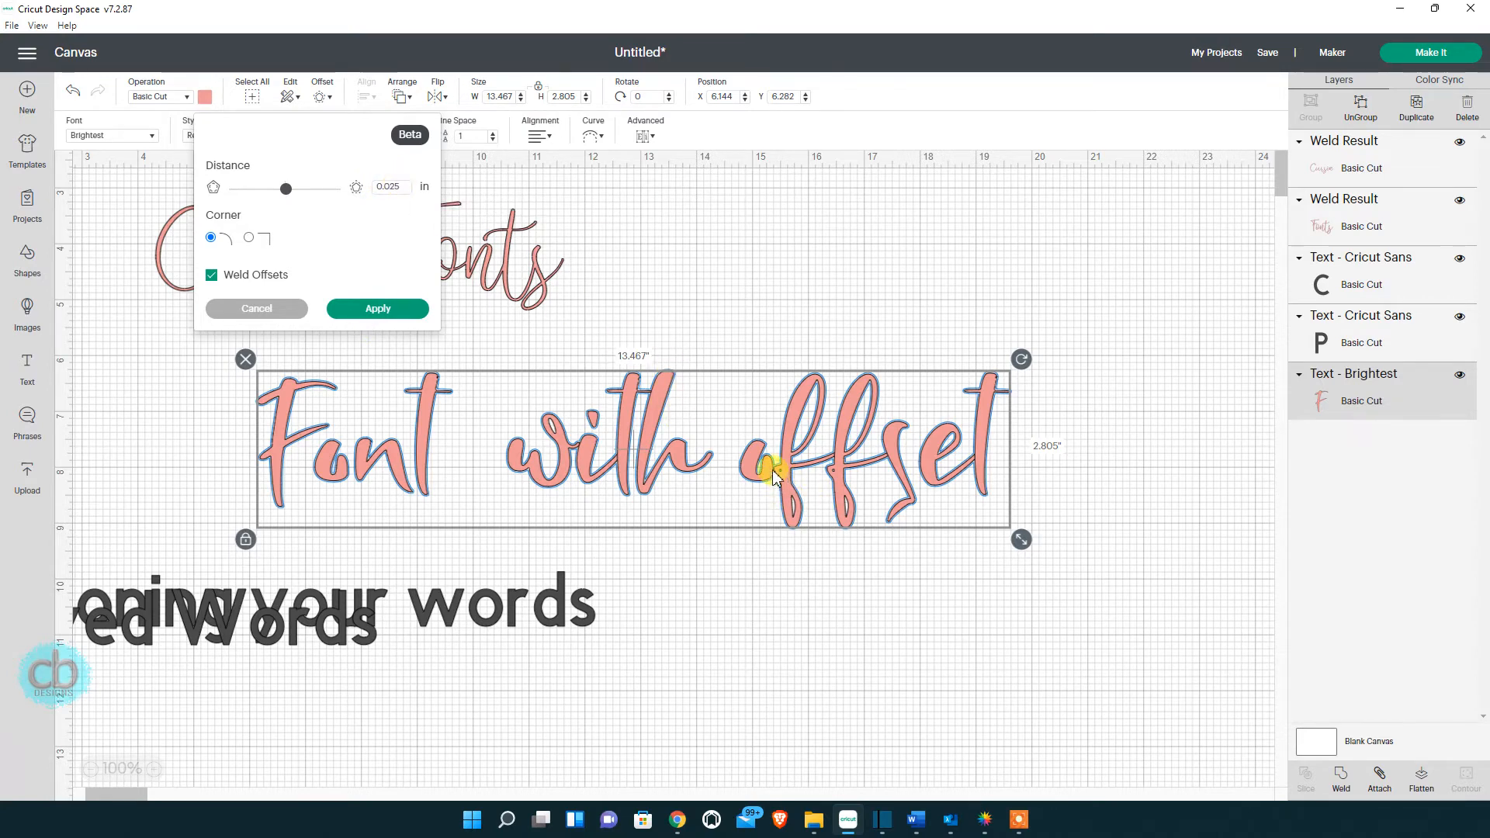
pyautogui.click(380, 308)
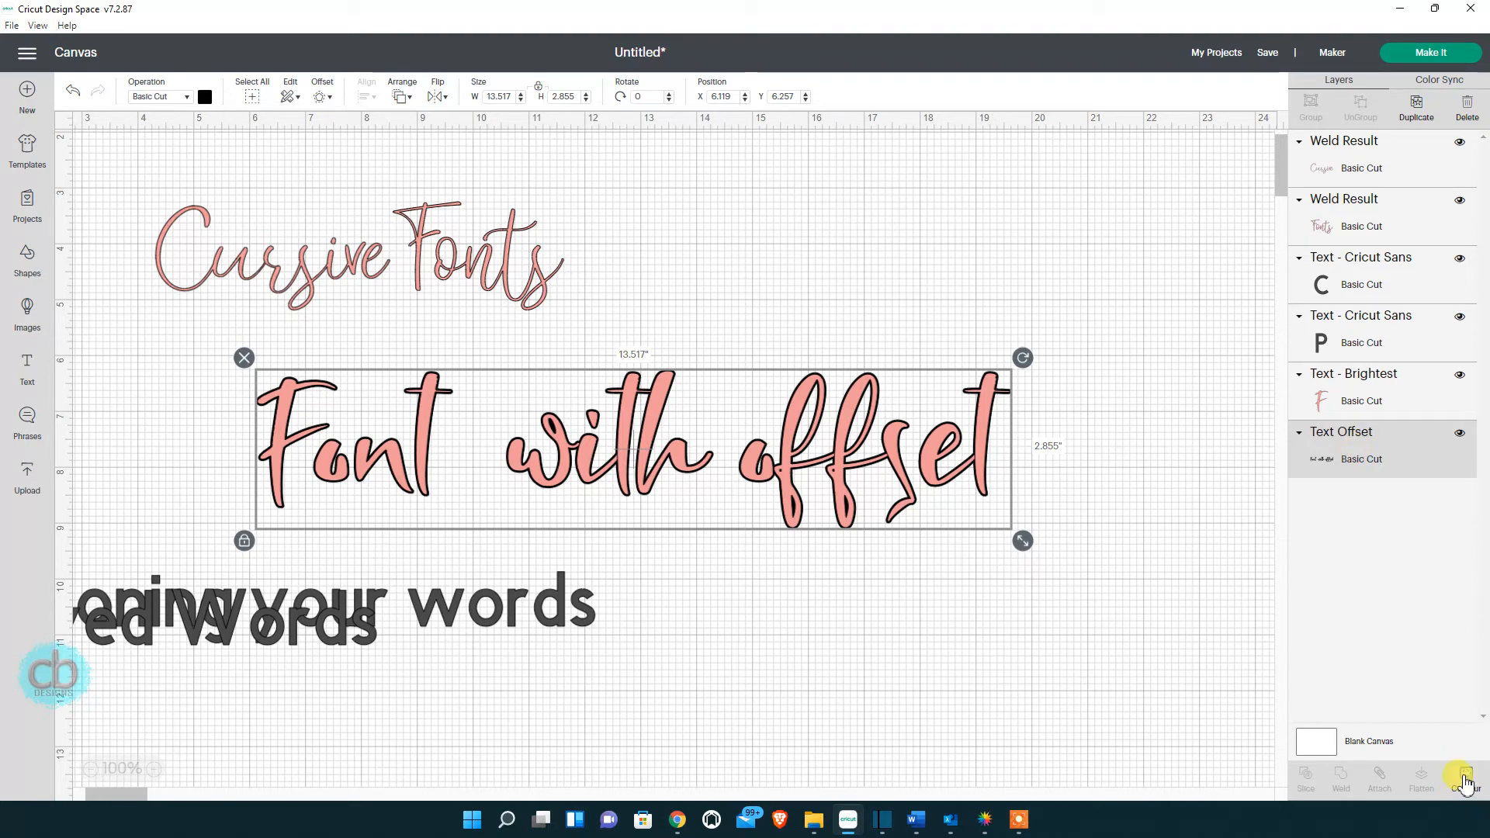
# Browse the black offset's pieces in the Hide Contour options, then close them.
pyautogui.click(1464, 779)
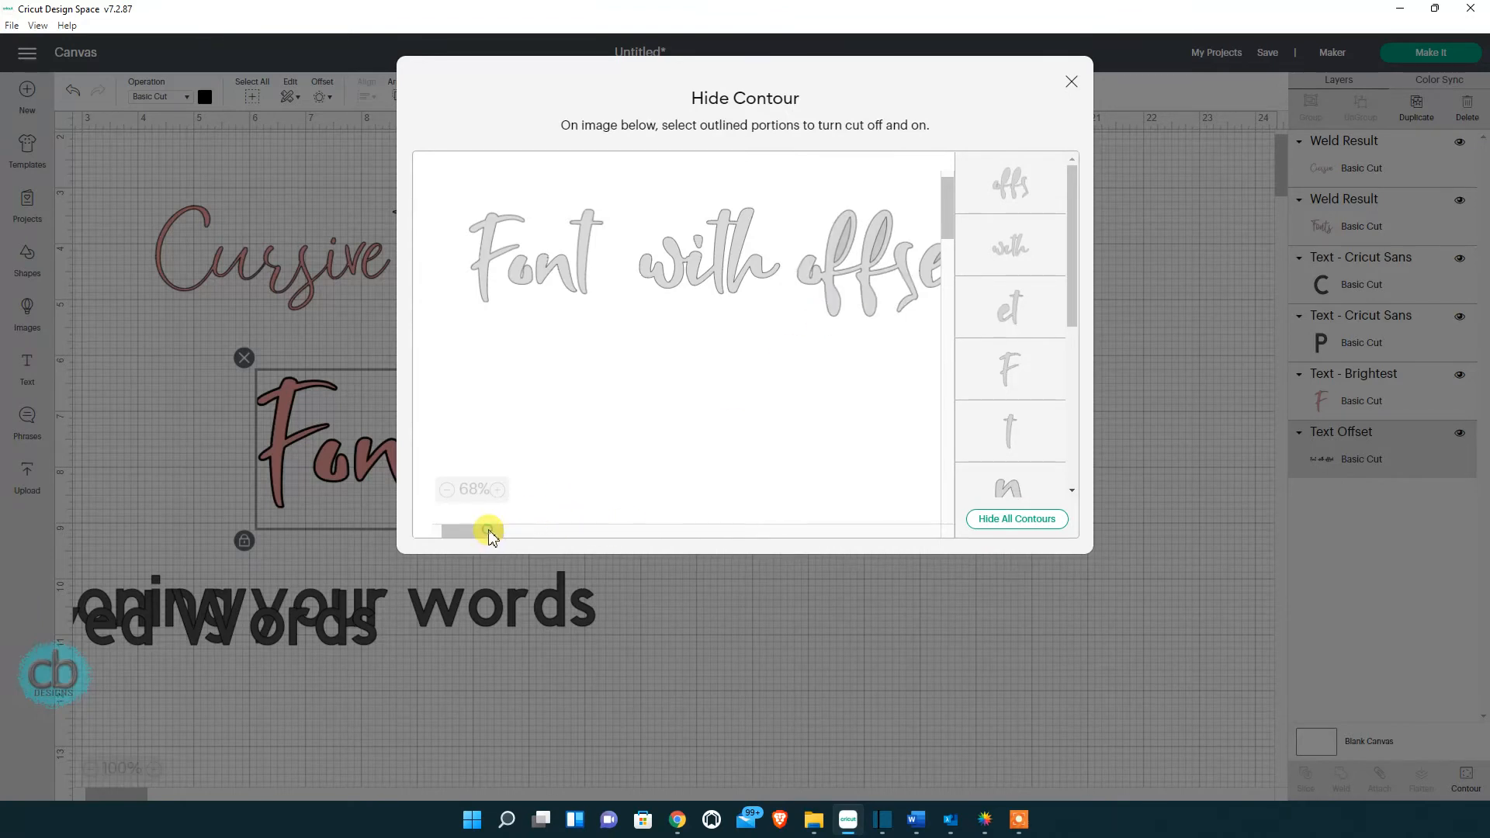
pyautogui.click(510, 531)
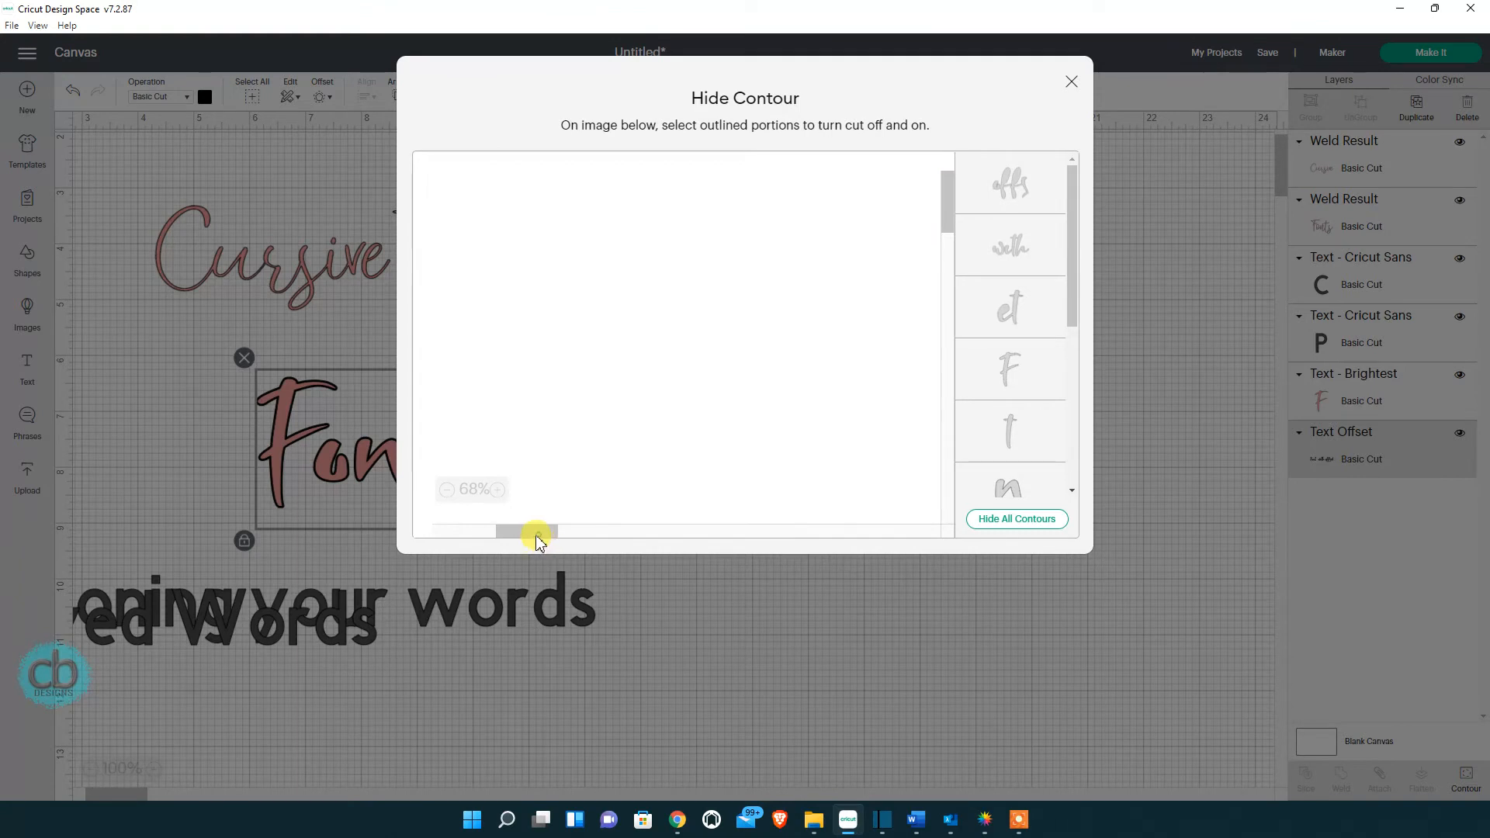
pyautogui.moveTo(540, 541); pyautogui.dragTo(501, 535)
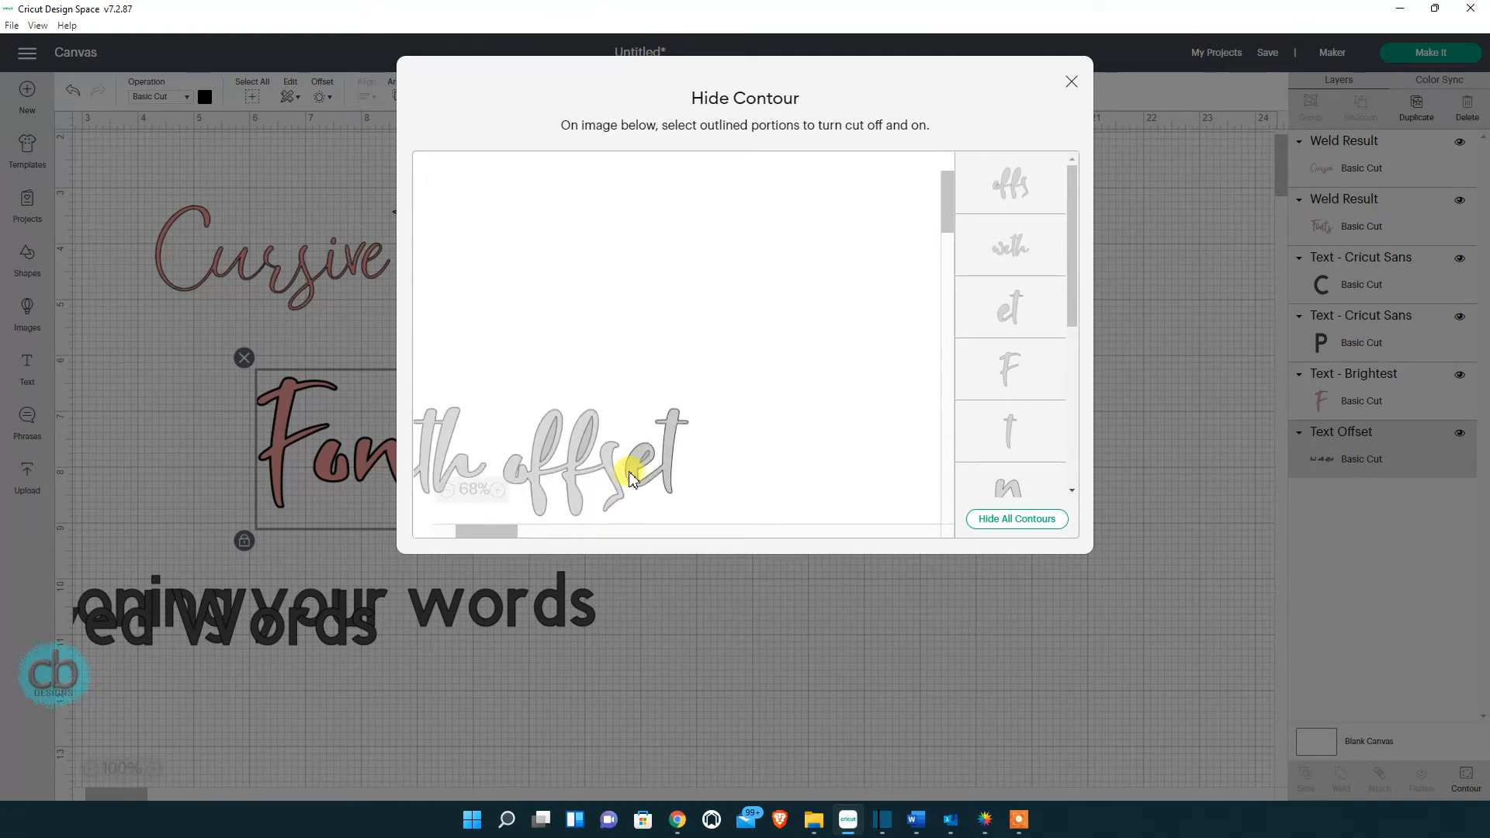
pyautogui.scroll(-5, 1064, 325)
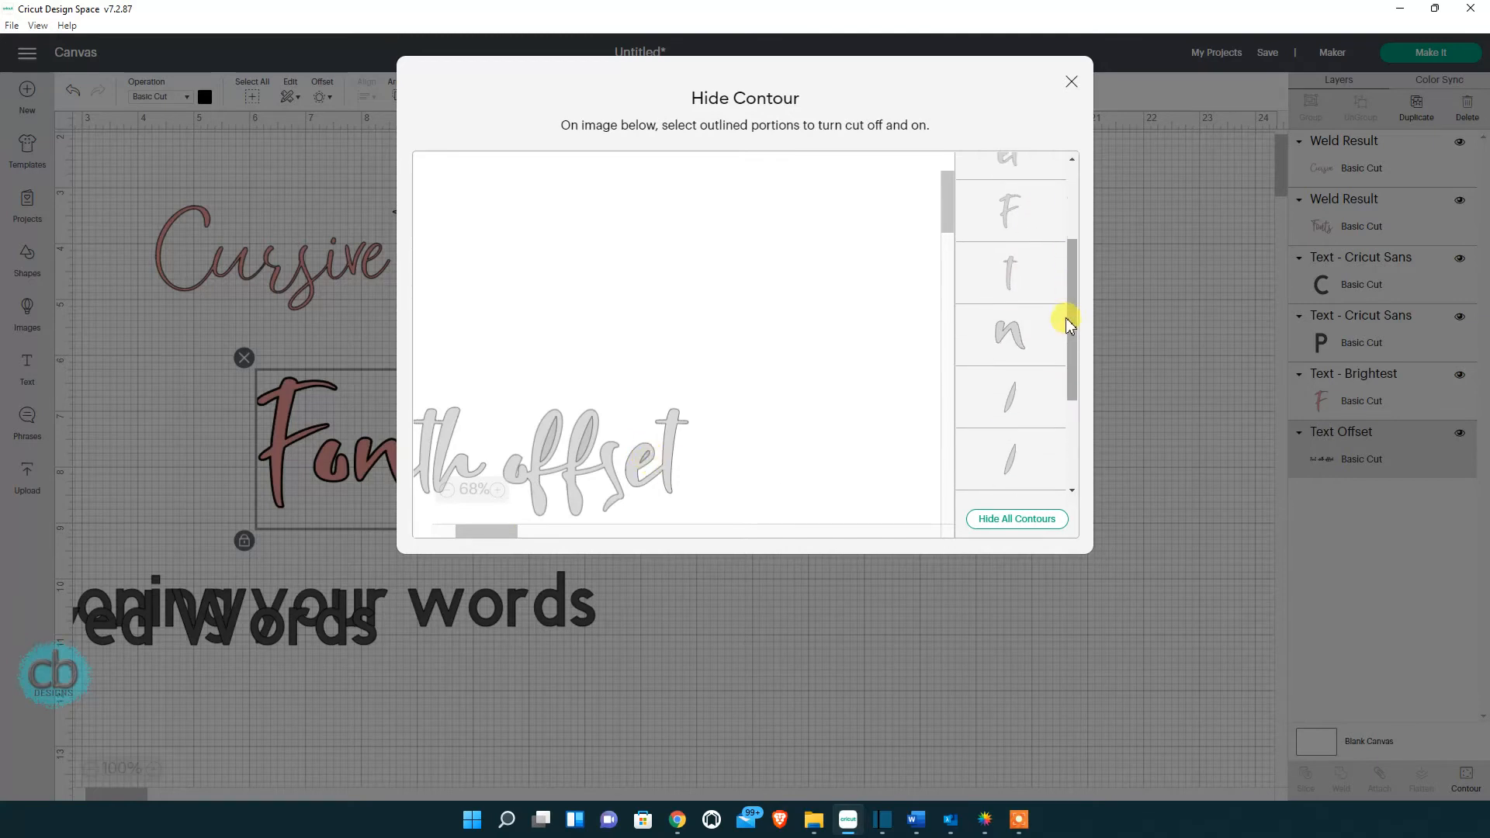
pyautogui.tripleClick(954, 123)
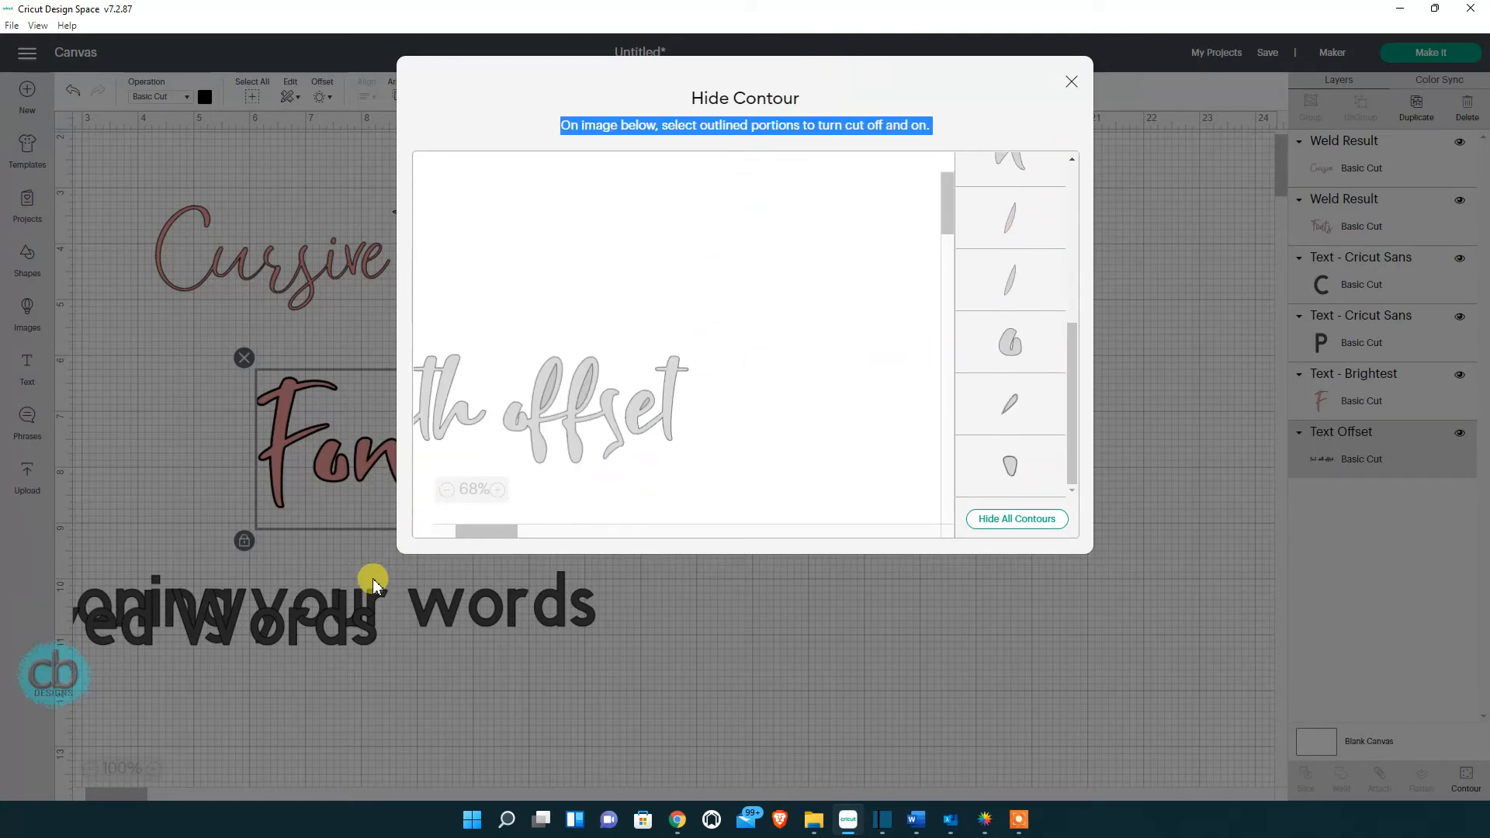
pyautogui.moveTo(499, 532)
pyautogui.mouseDown()
pyautogui.moveTo(452, 525)
pyautogui.moveTo(506, 540)
pyautogui.mouseUp()
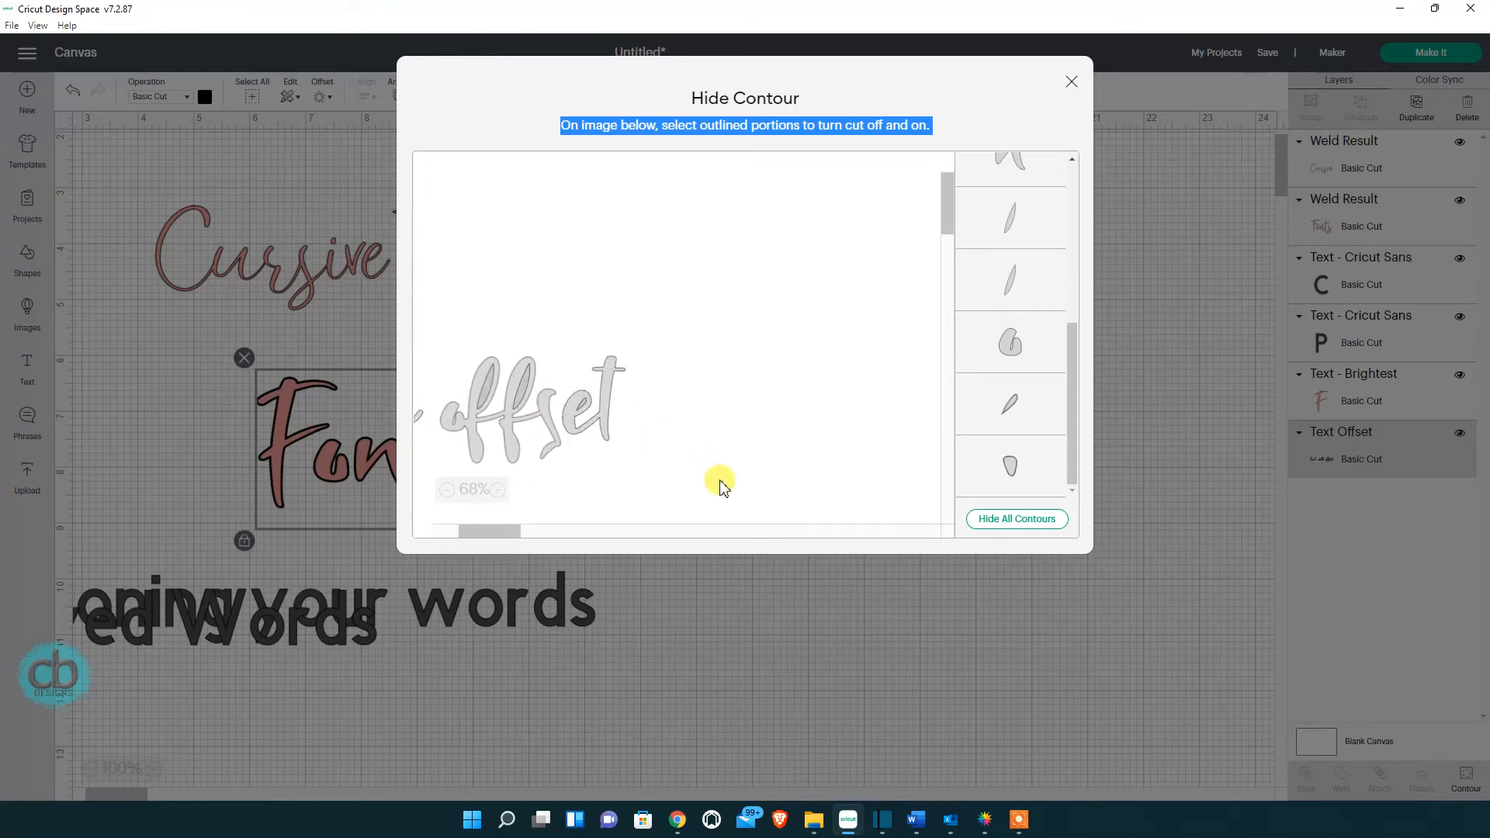
pyautogui.click(585, 404)
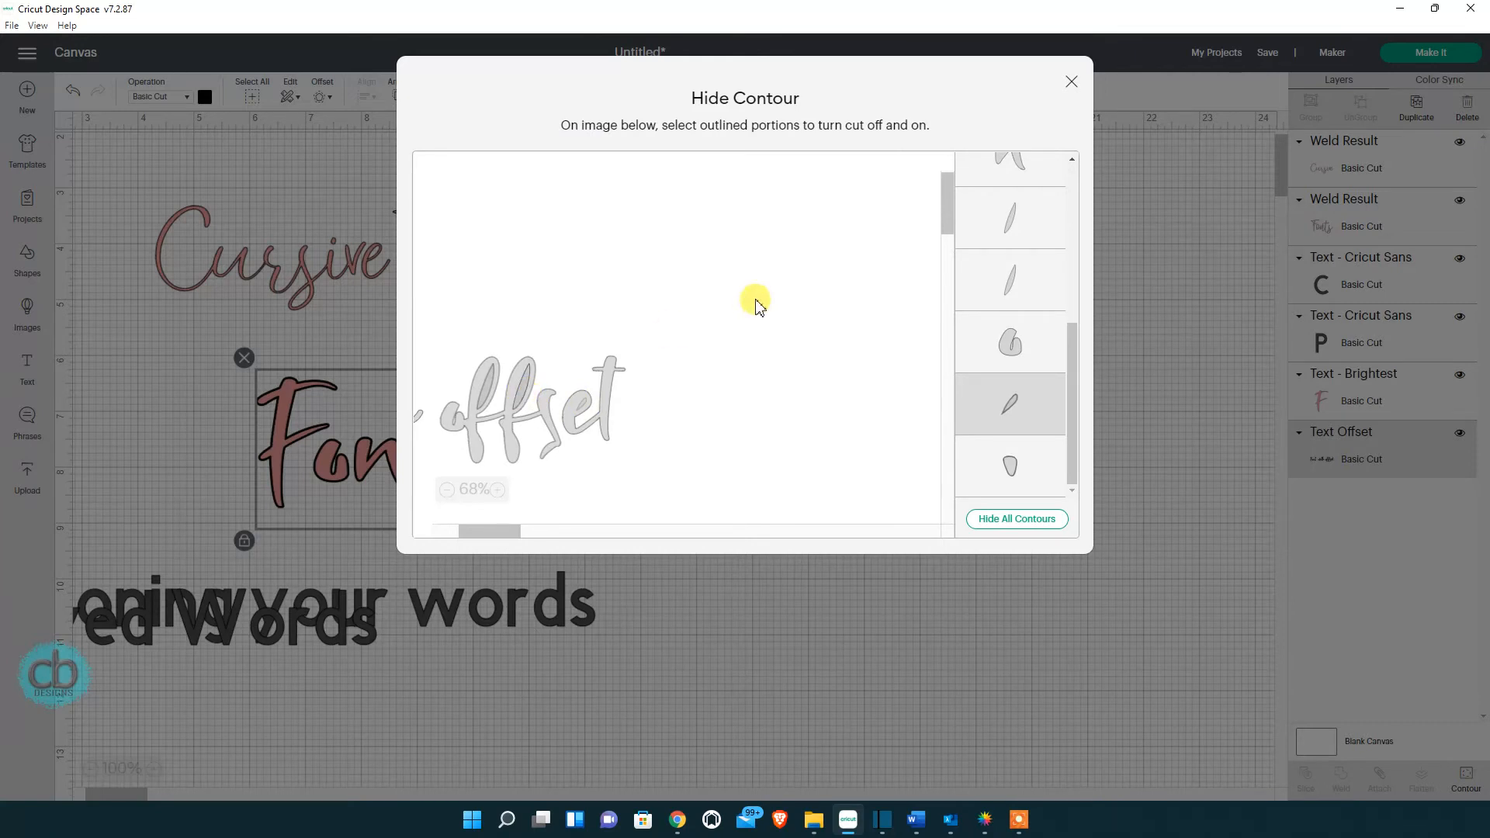
pyautogui.click(1070, 82)
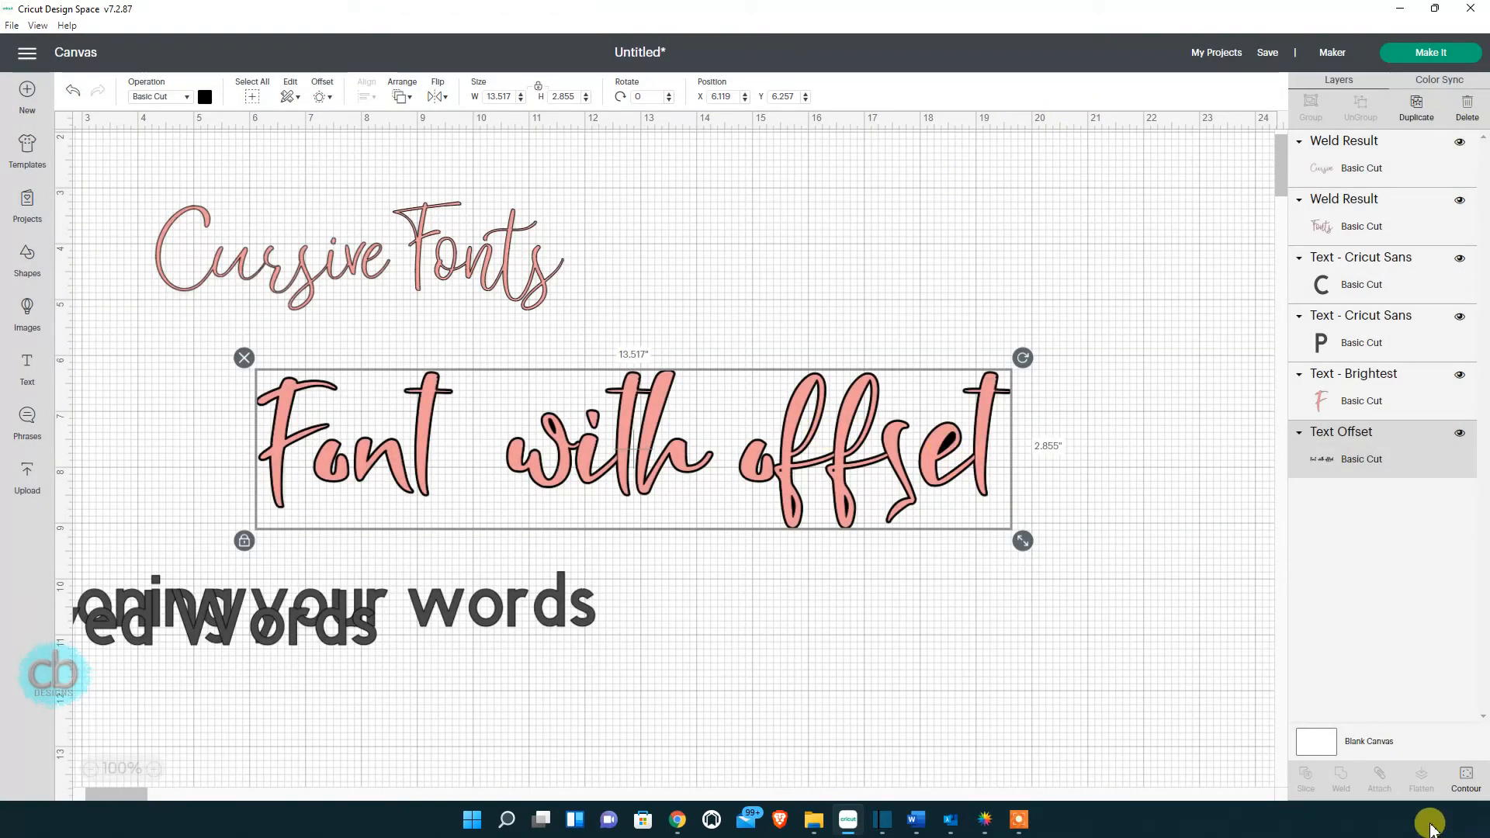
# Hide a small contour piece of the offset and slide the pink text left off it.
pyautogui.click(1462, 775)
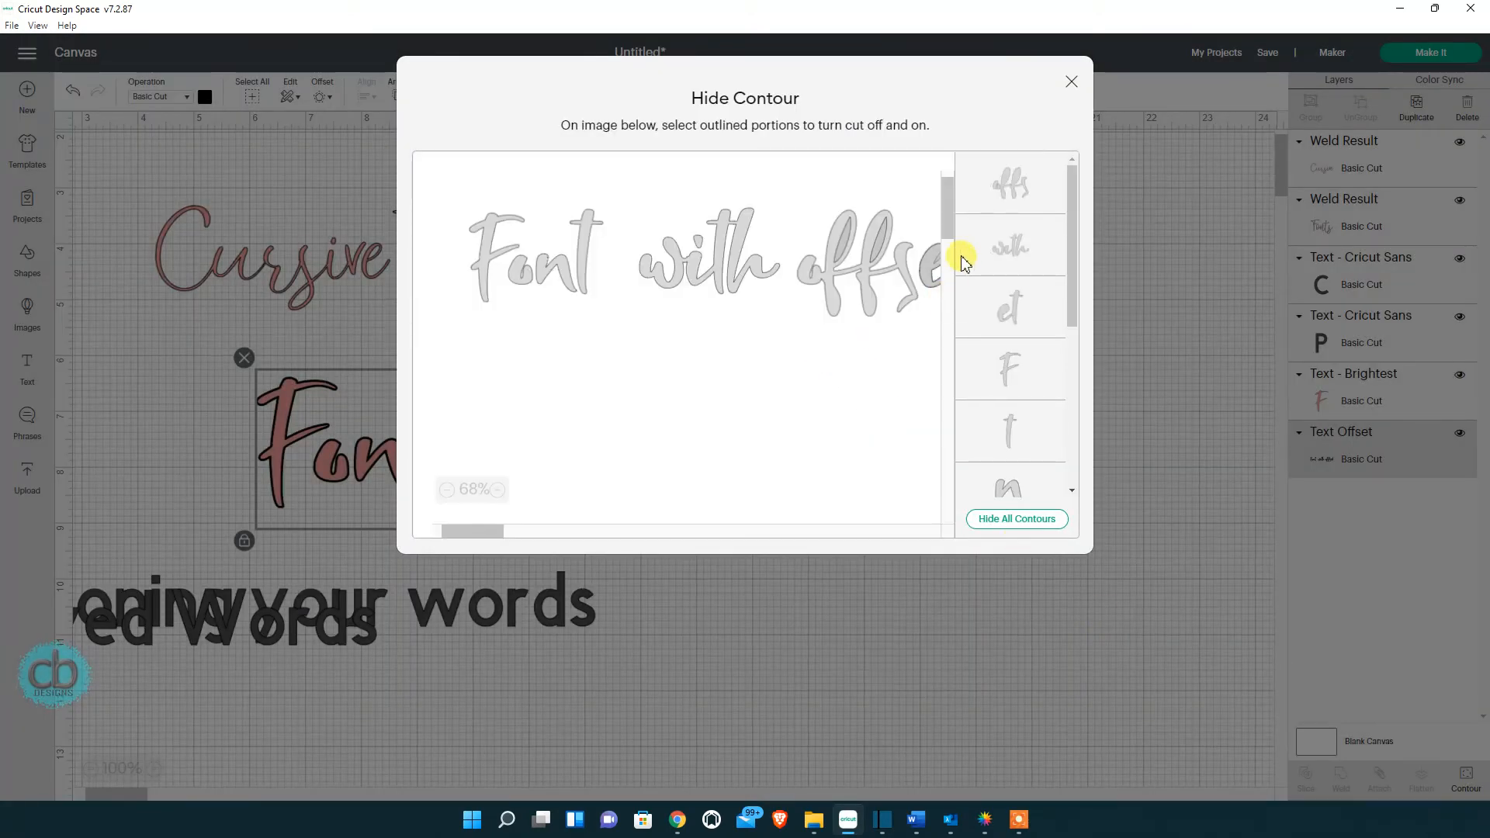
pyautogui.moveTo(1075, 233); pyautogui.dragTo(1051, 412)
pyautogui.click(1021, 405)
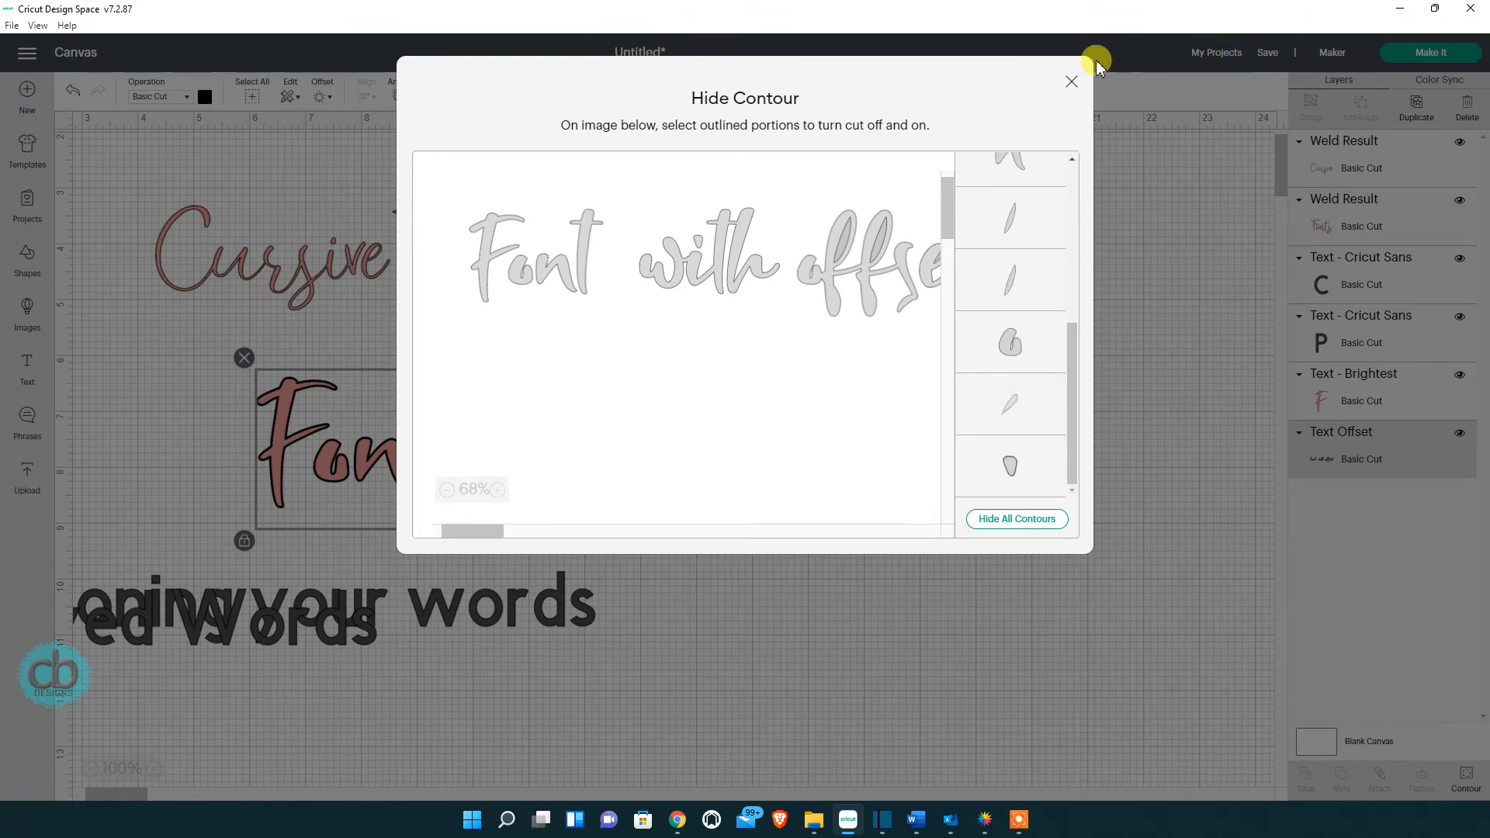
pyautogui.click(1070, 81)
pyautogui.moveTo(841, 500); pyautogui.dragTo(801, 505)
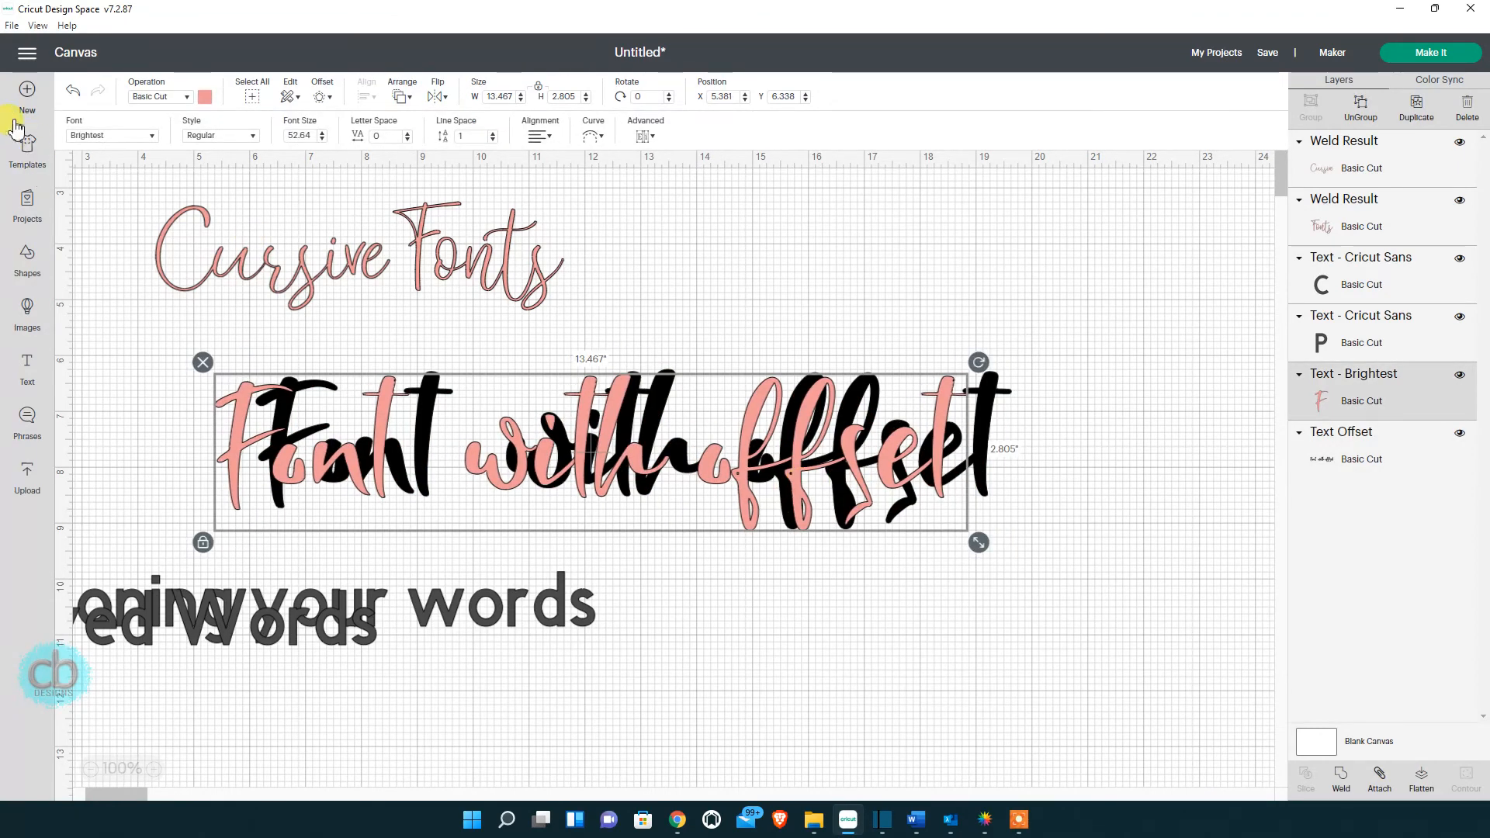
# Put the pink text back on its offset and hide the thin black offset layer.
pyautogui.moveTo(378, 420)
pyautogui.mouseDown()
pyautogui.moveTo(423, 423)
pyautogui.moveTo(396, 426)
pyautogui.mouseUp()
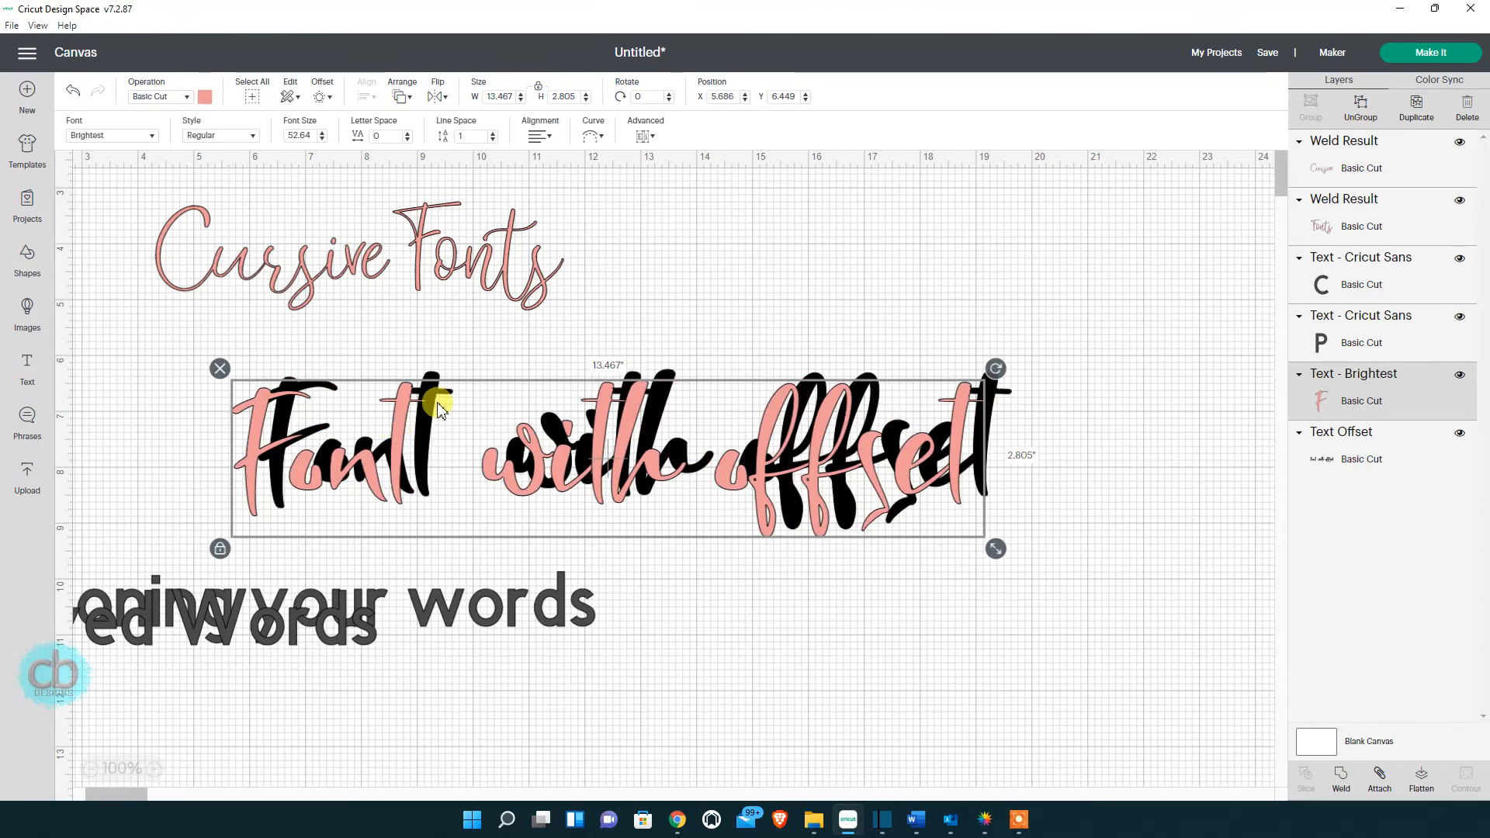
pyautogui.click(1360, 462)
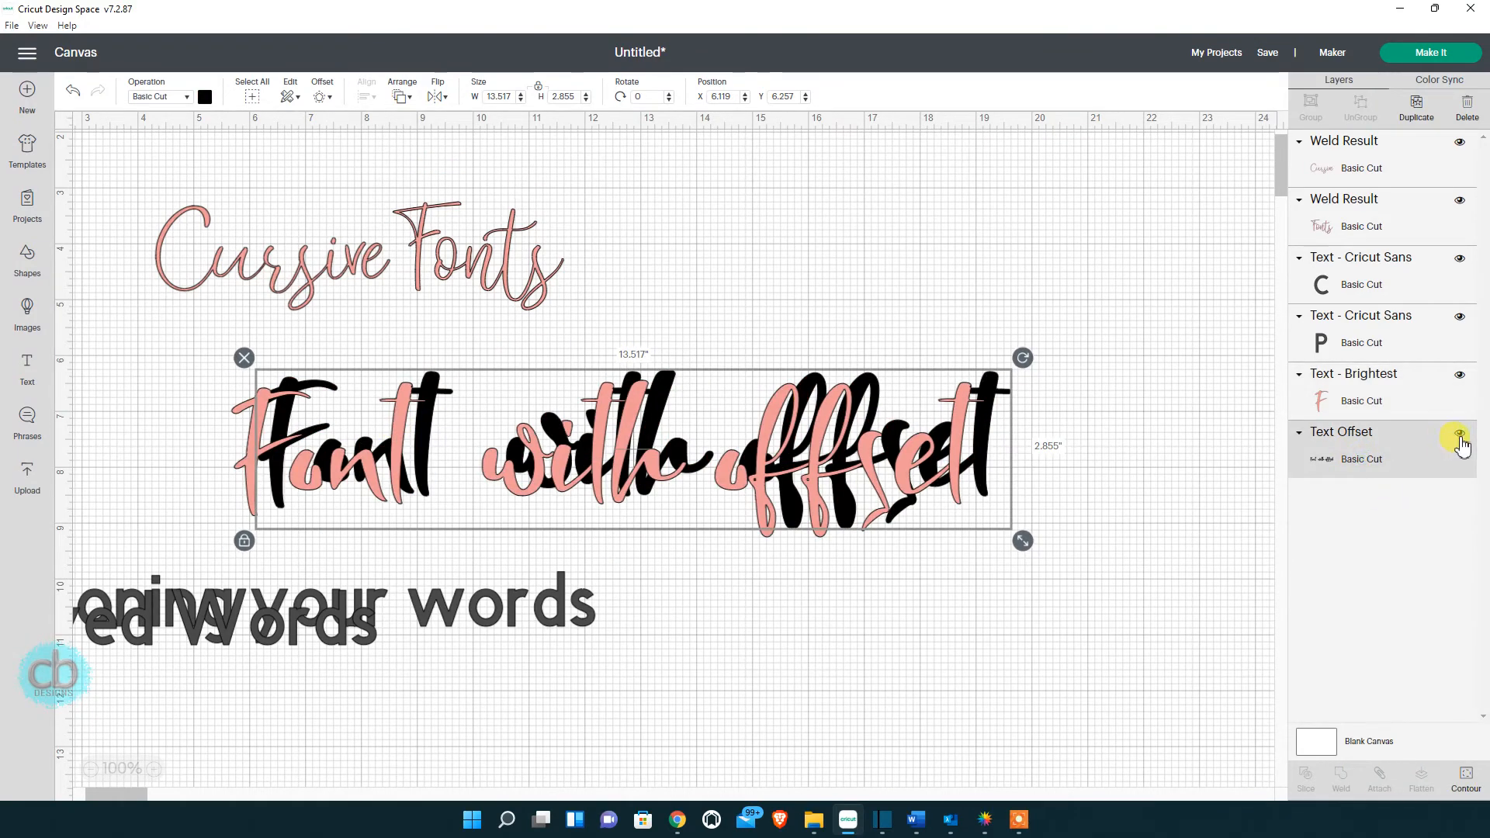
pyautogui.click(1459, 436)
# Apply a thicker 0.167-inch offset to the pink 'Font with offset' text.
pyautogui.click(396, 430)
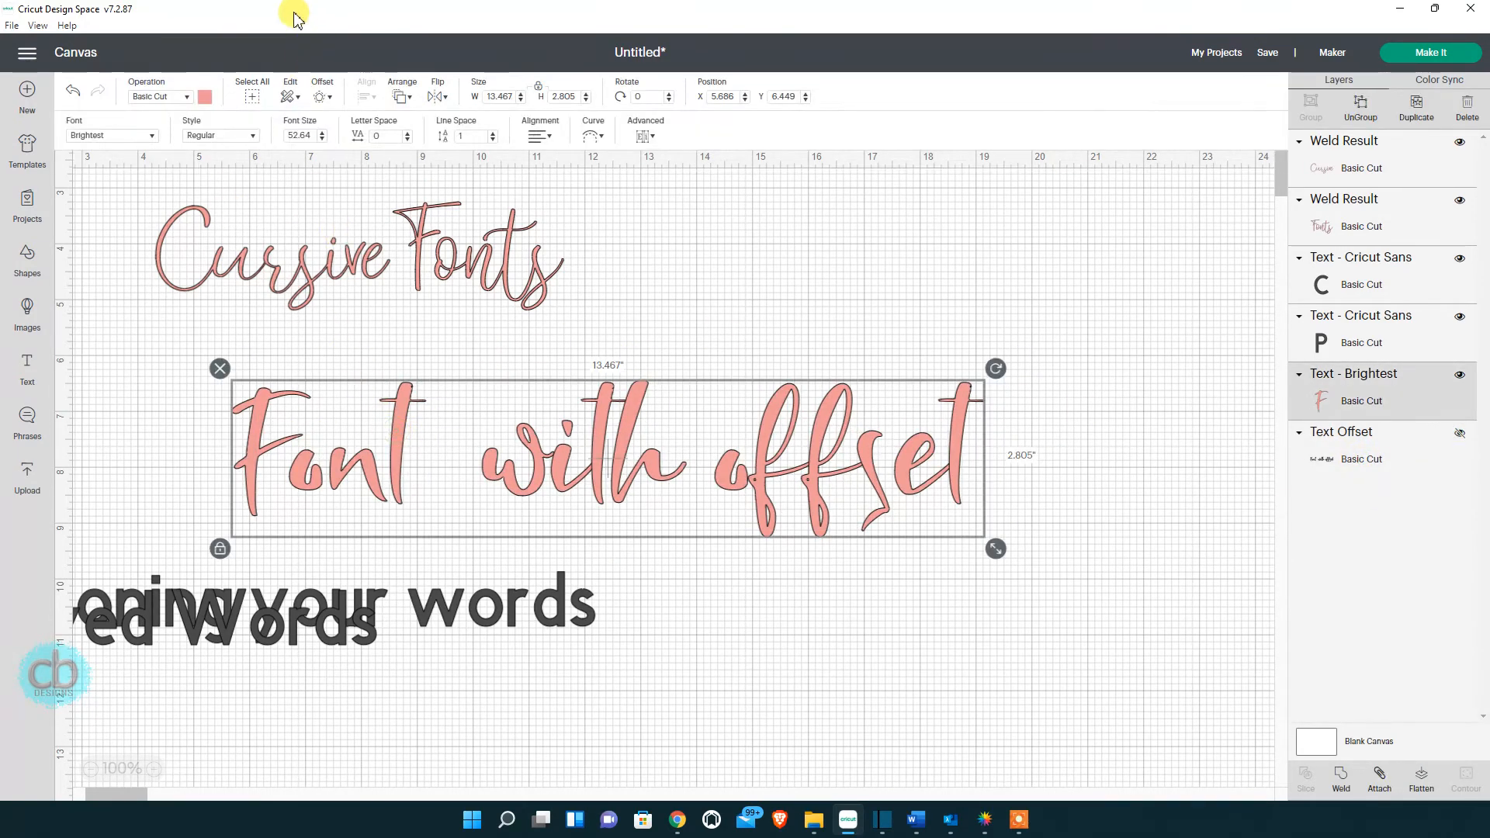
pyautogui.click(319, 96)
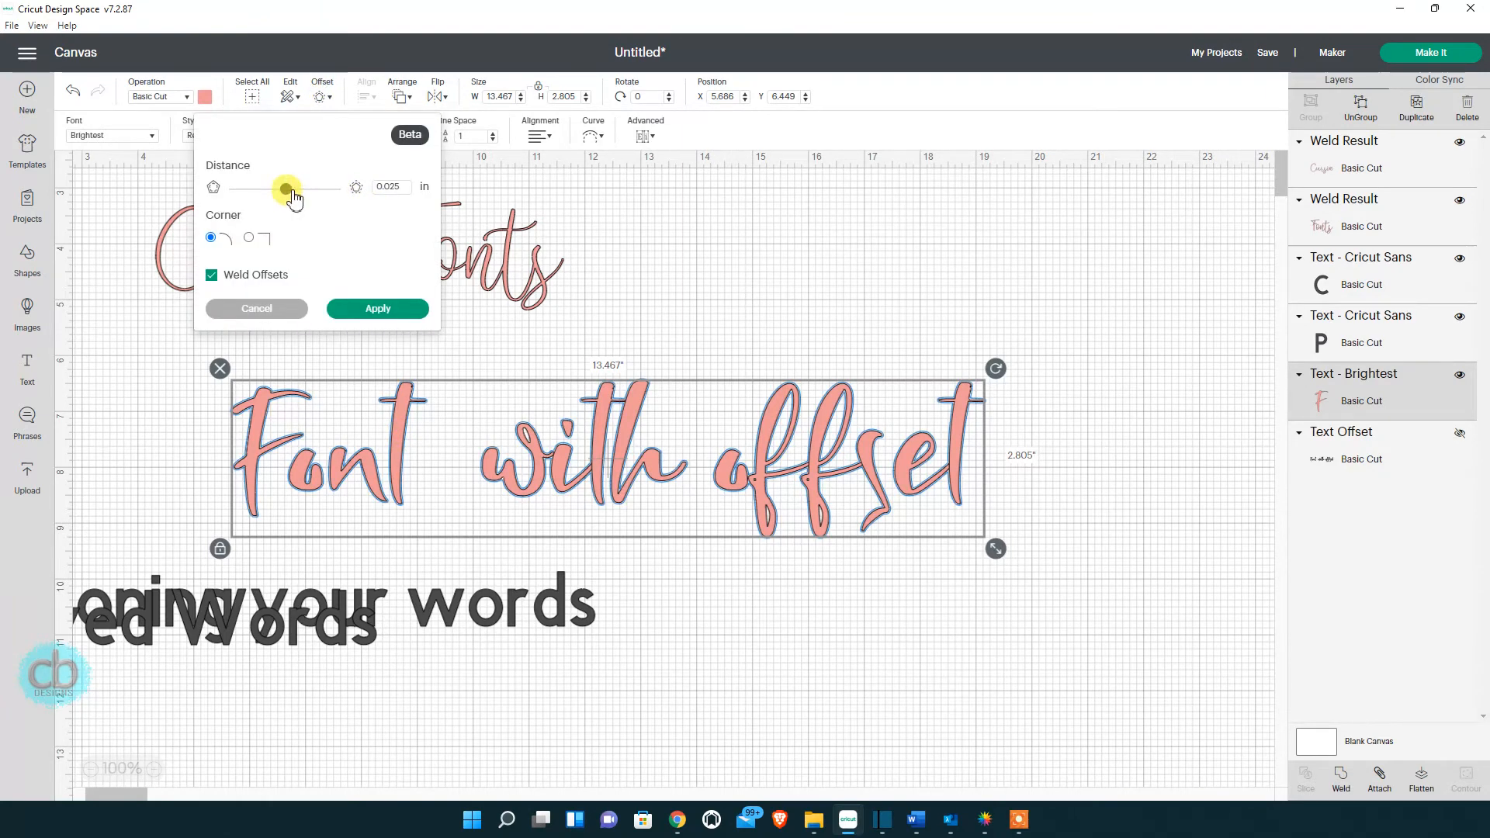
pyautogui.moveTo(293, 198); pyautogui.dragTo(297, 196)
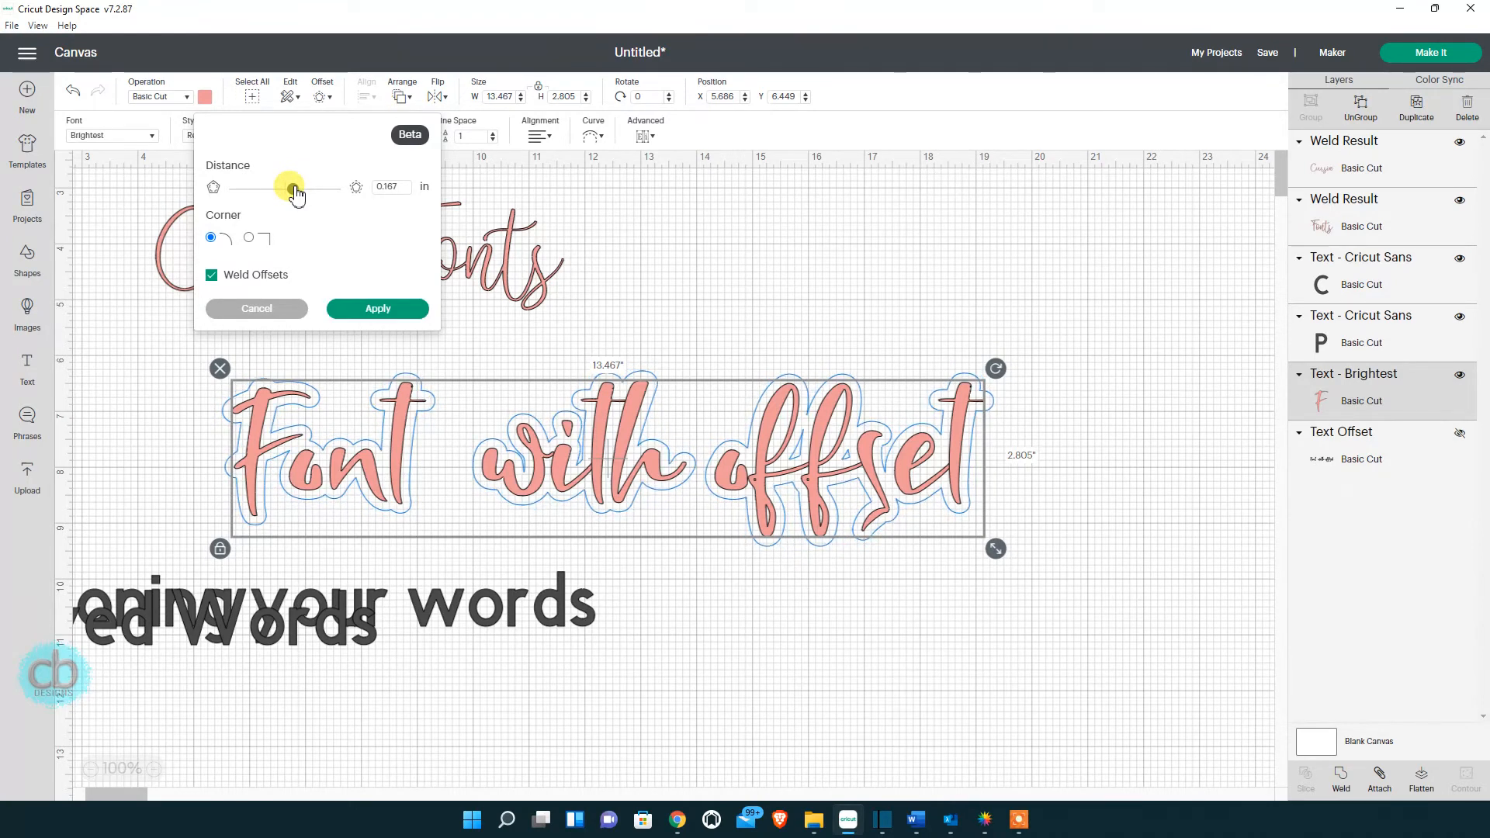
pyautogui.click(348, 310)
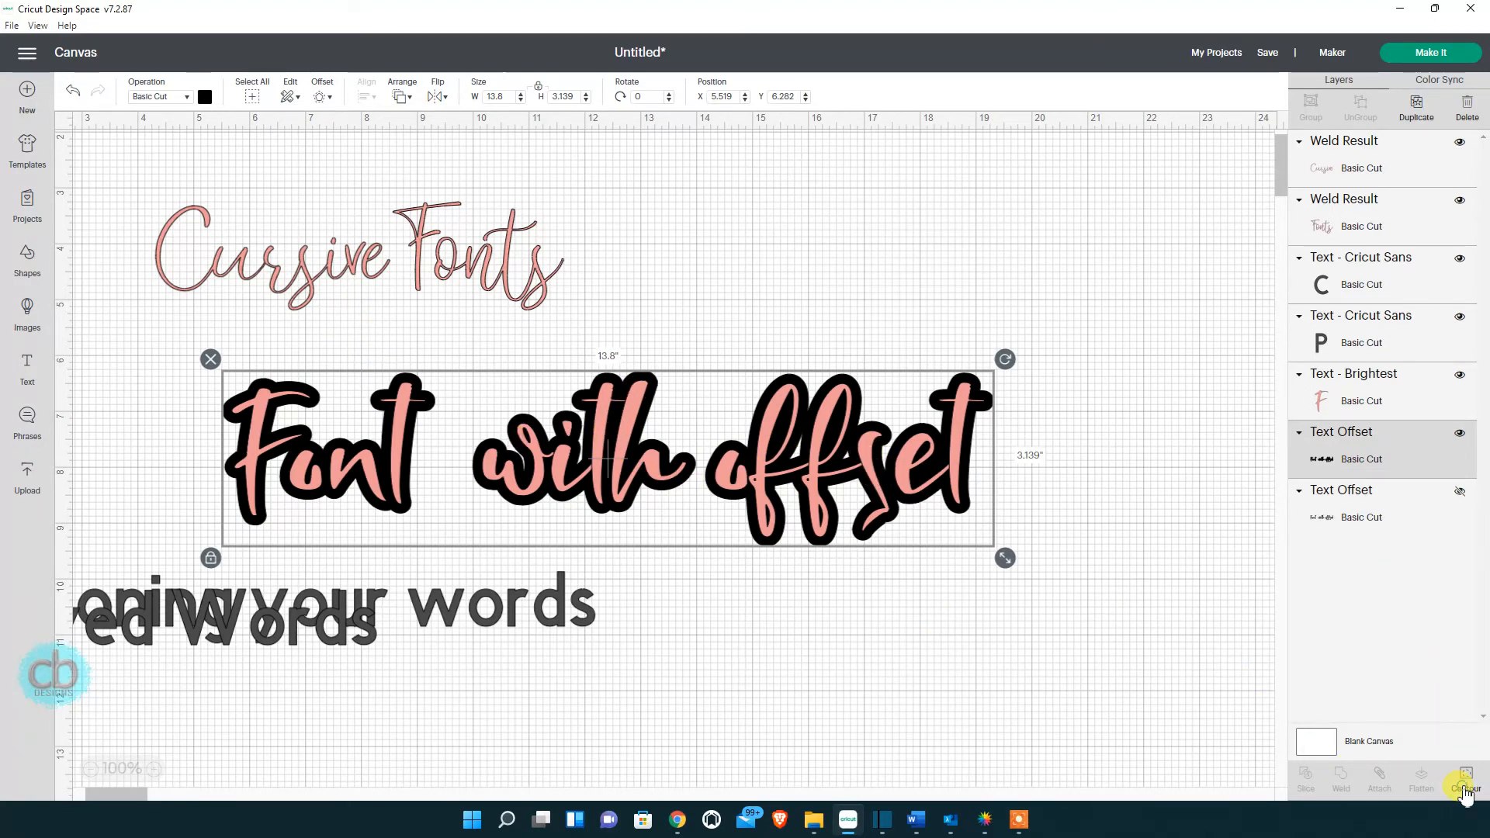
# Hide the inner contour inside the 'ffset' letters of the new black offset.
pyautogui.click(1465, 788)
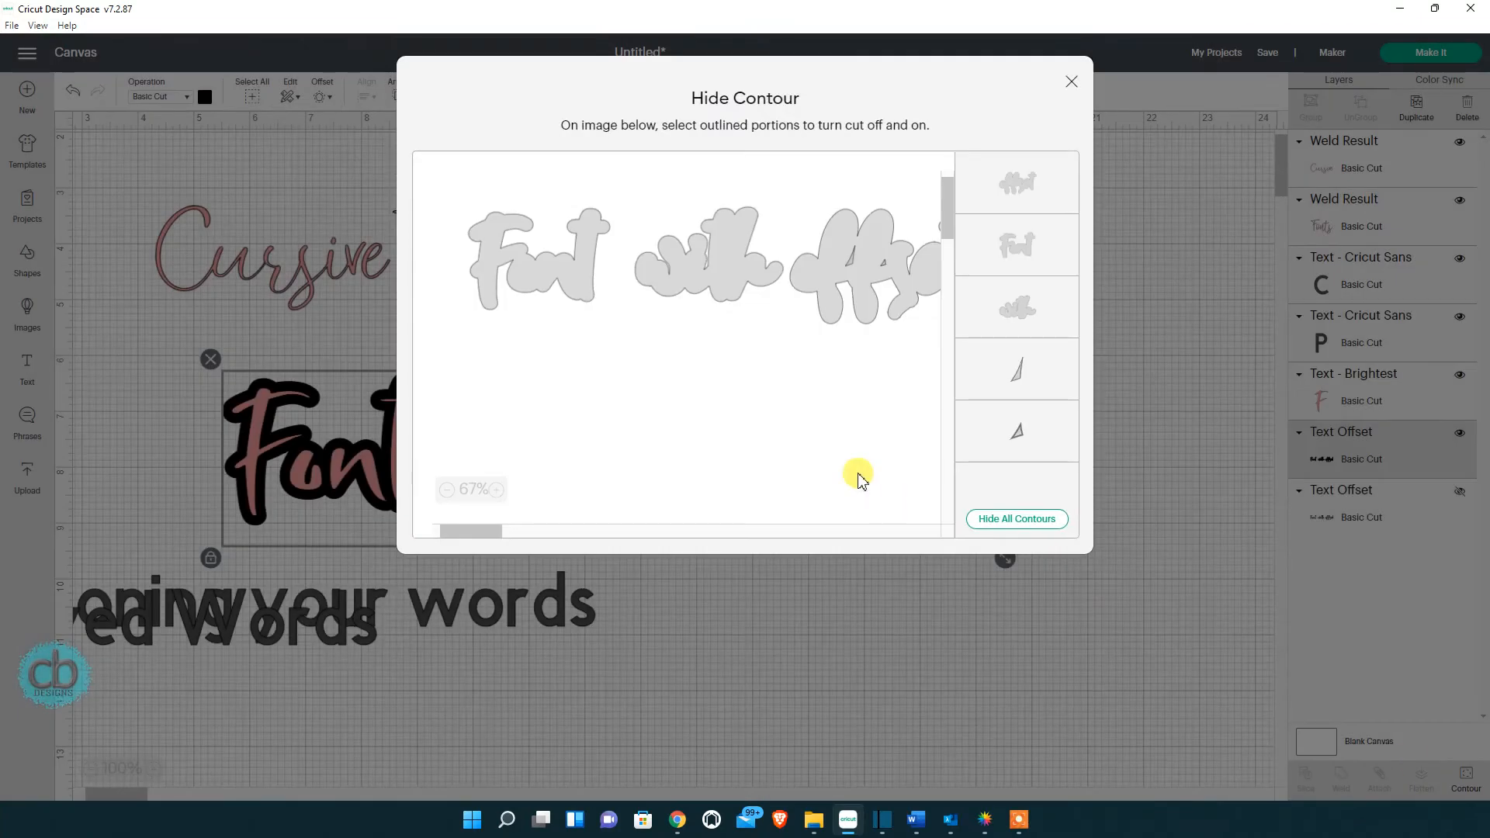
pyautogui.click(1071, 82)
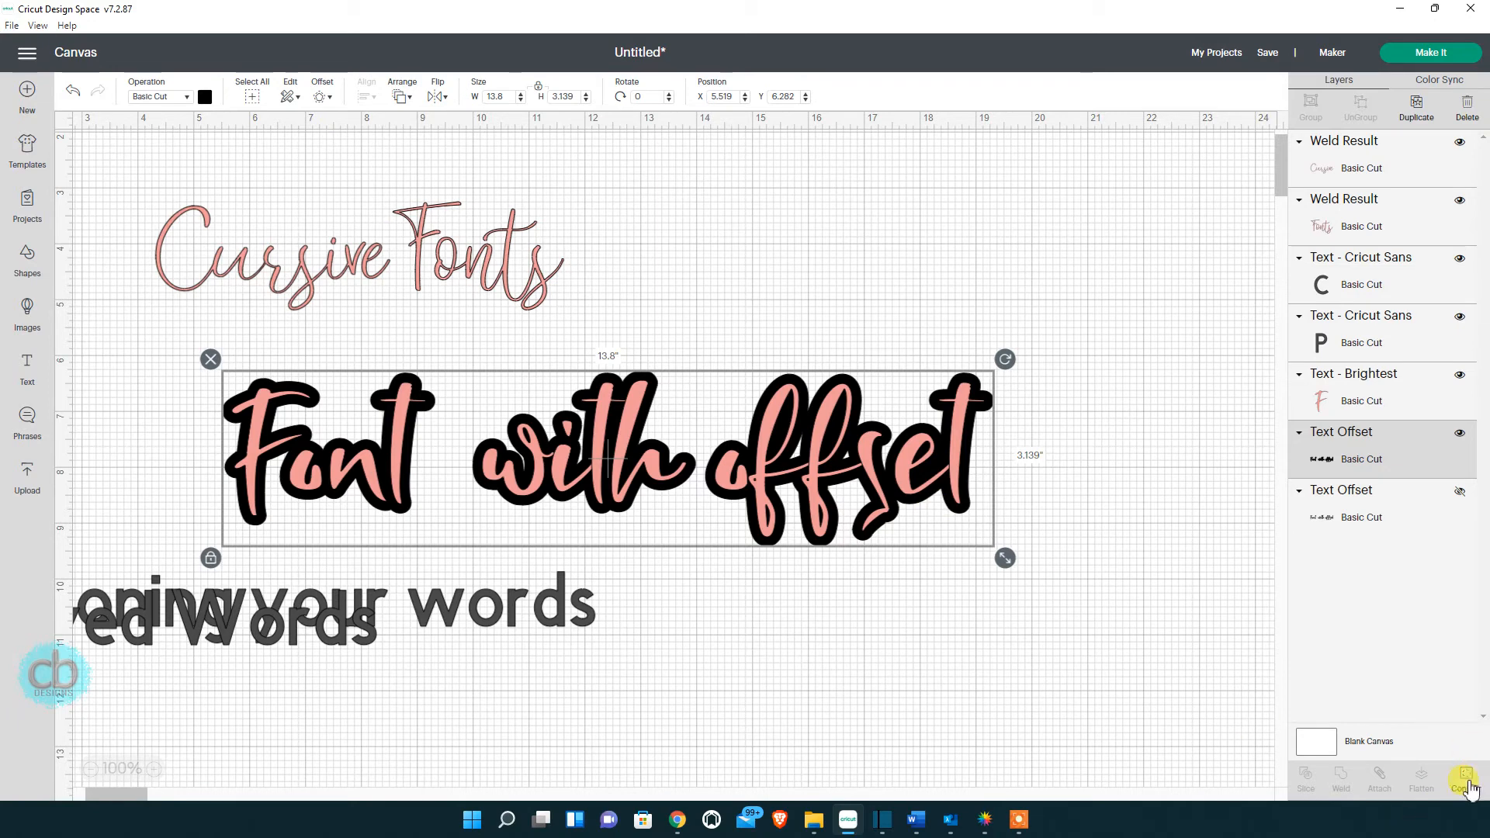
pyautogui.click(1465, 779)
pyautogui.click(847, 267)
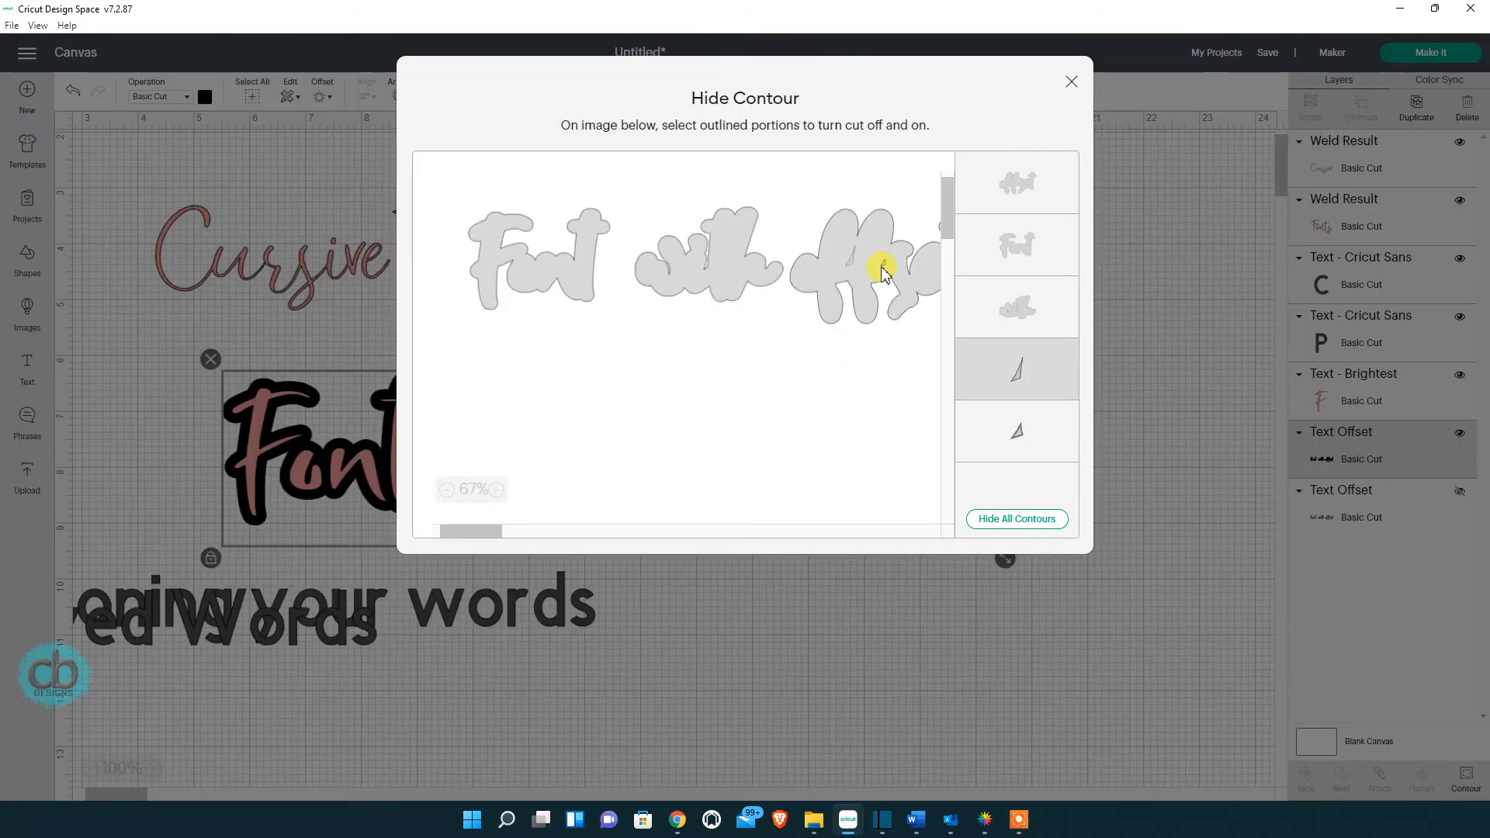
pyautogui.click(1071, 82)
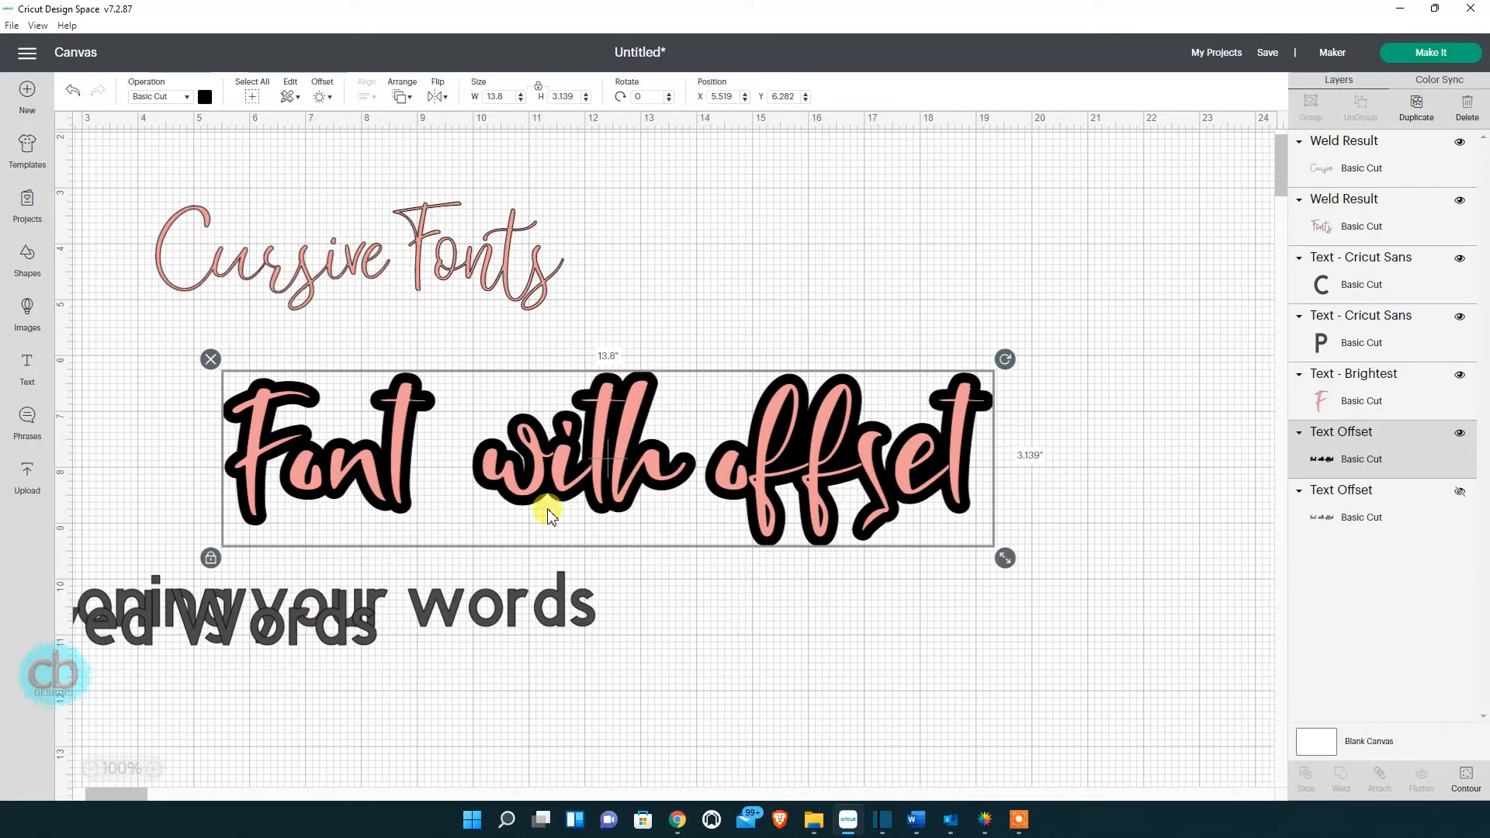
# Shrink Font with offset to the upper right and center Positioning your words for editing.
pyautogui.click(125, 322)
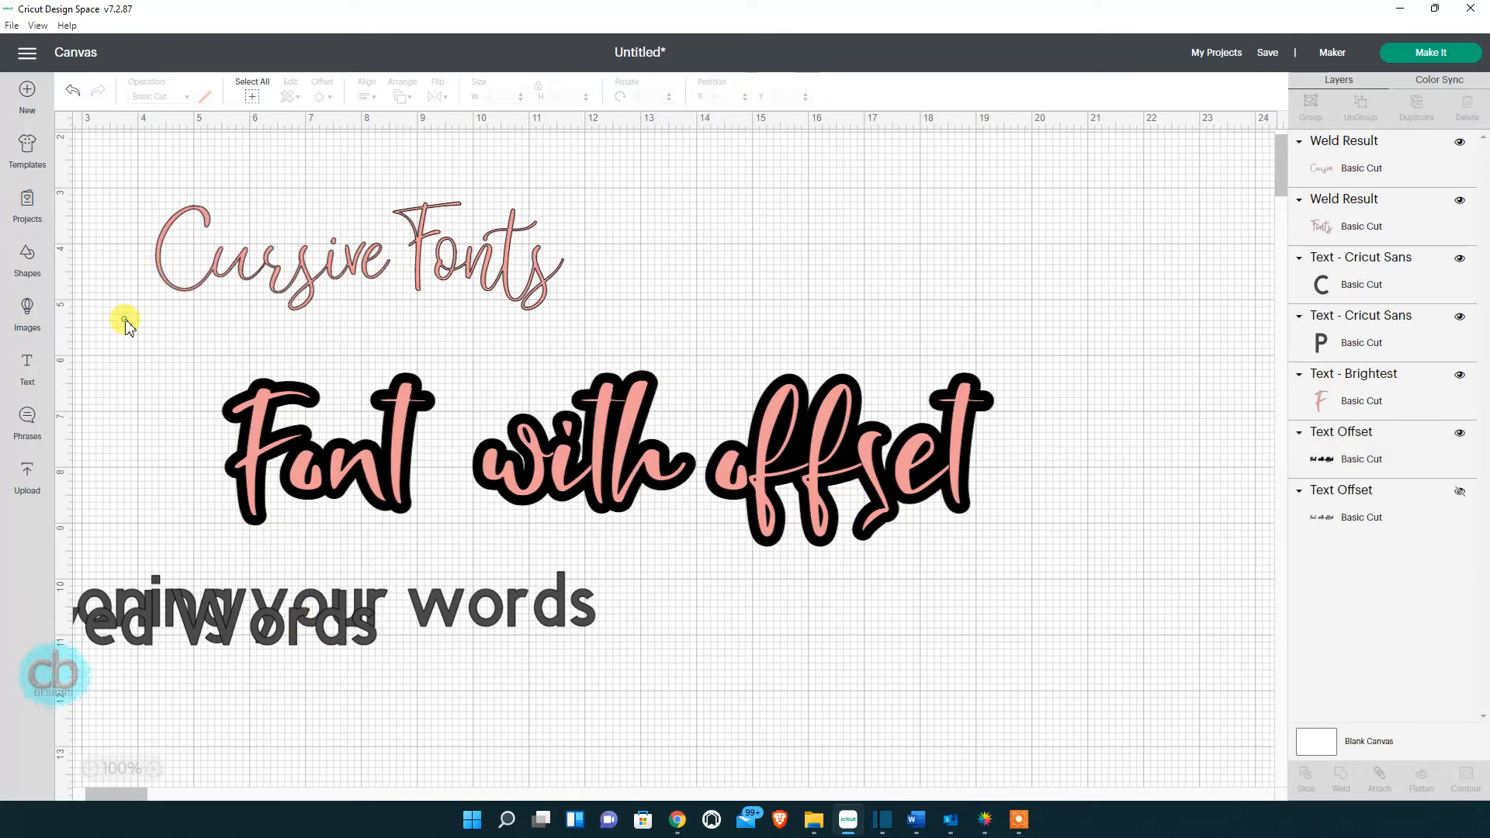
pyautogui.moveTo(125, 322); pyautogui.dragTo(1014, 615)
pyautogui.moveTo(1008, 558); pyautogui.dragTo(612, 470)
pyautogui.moveTo(492, 417); pyautogui.dragTo(944, 209)
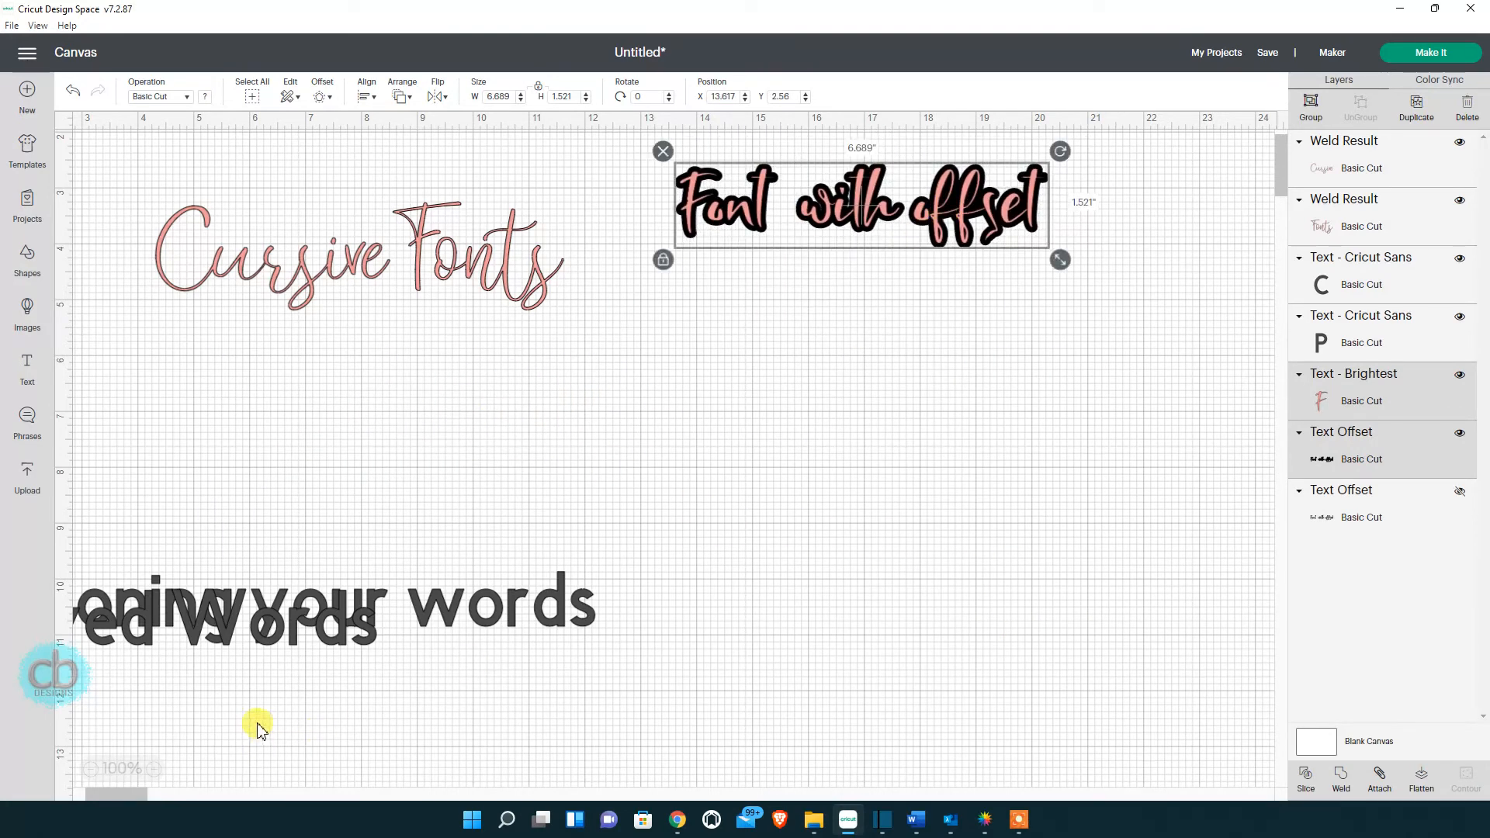
pyautogui.moveTo(572, 585); pyautogui.dragTo(914, 477)
pyautogui.doubleClick(593, 476)
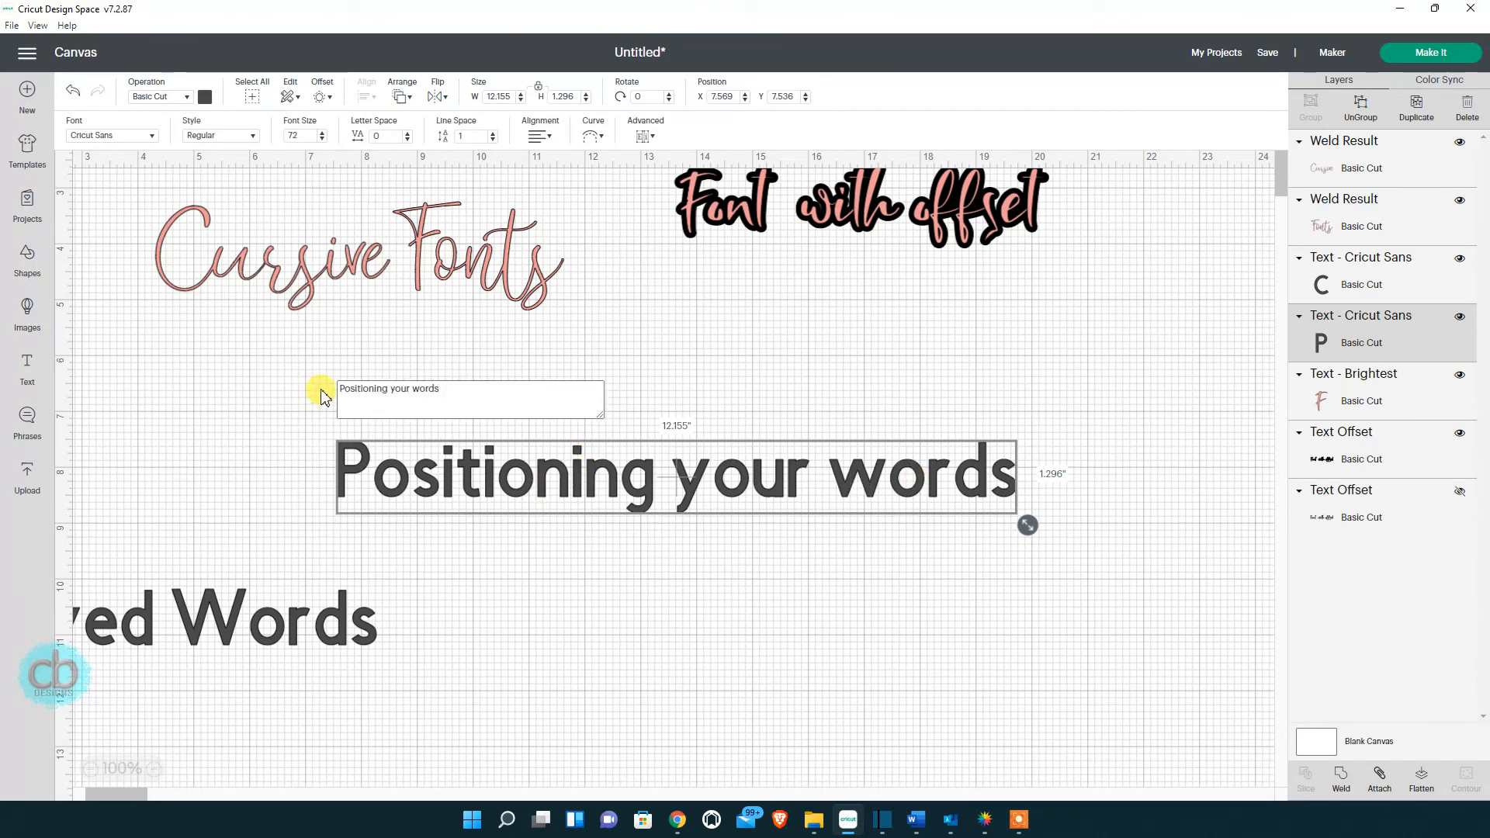
# Break 'Positioning your words' onto three lines before 'your' and 'words', then move it up-right.
pyautogui.click(392, 390)
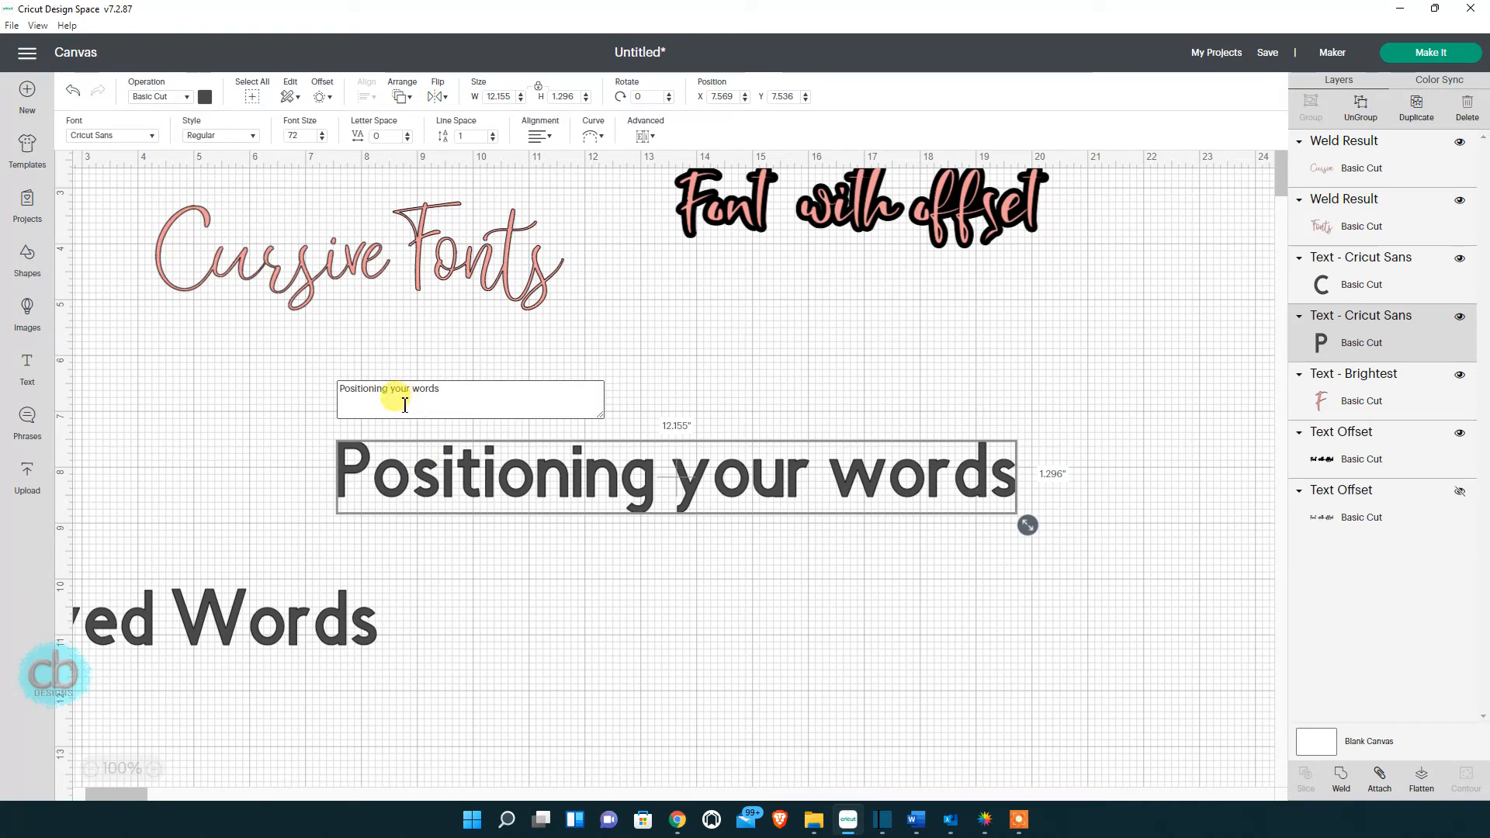
pyautogui.press('Return')
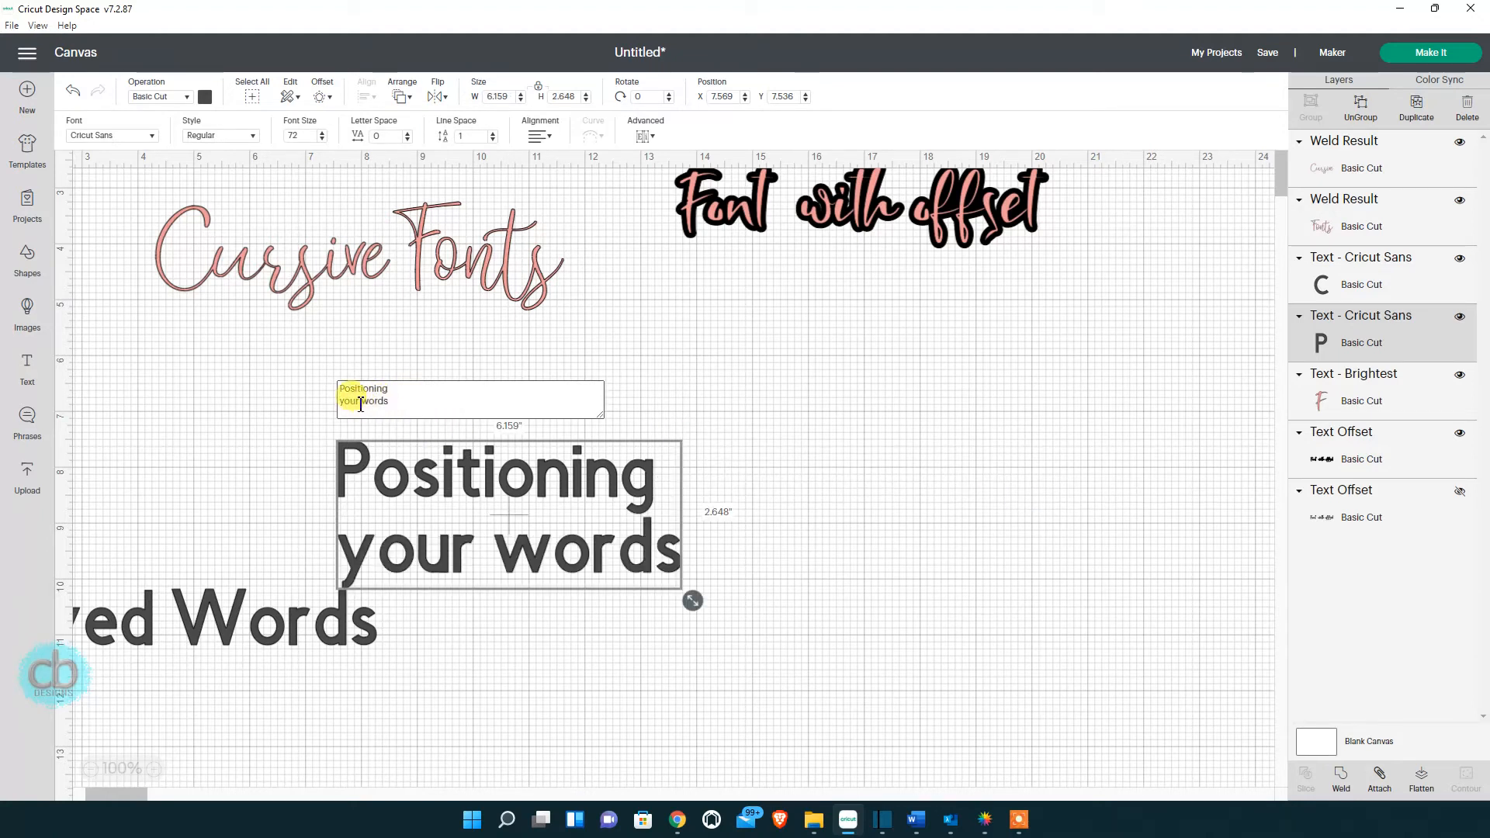
pyautogui.click(360, 404)
pyautogui.press('Return')
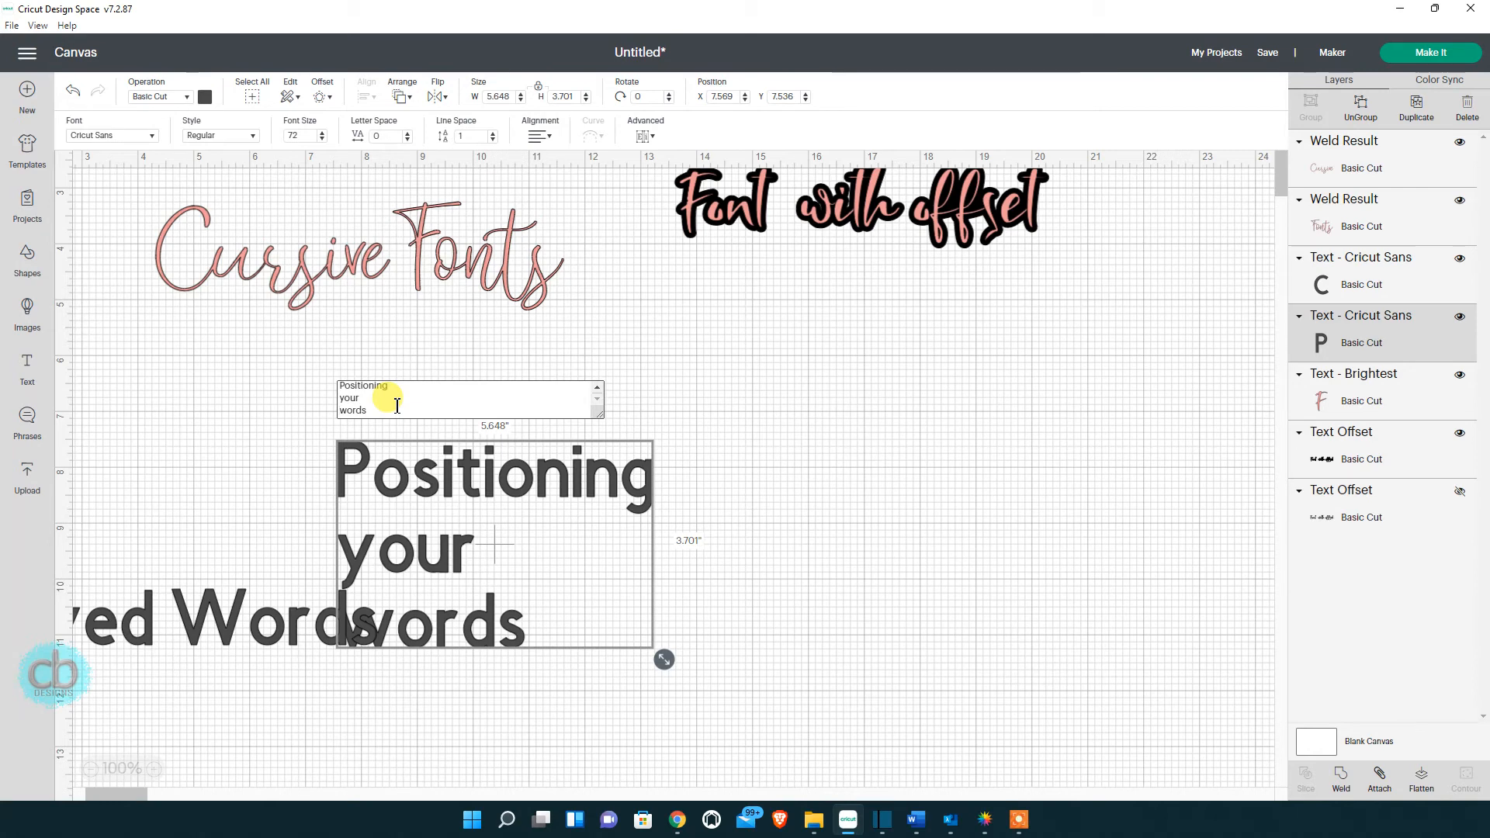
pyautogui.click(841, 556)
pyautogui.moveTo(582, 476); pyautogui.dragTo(763, 418)
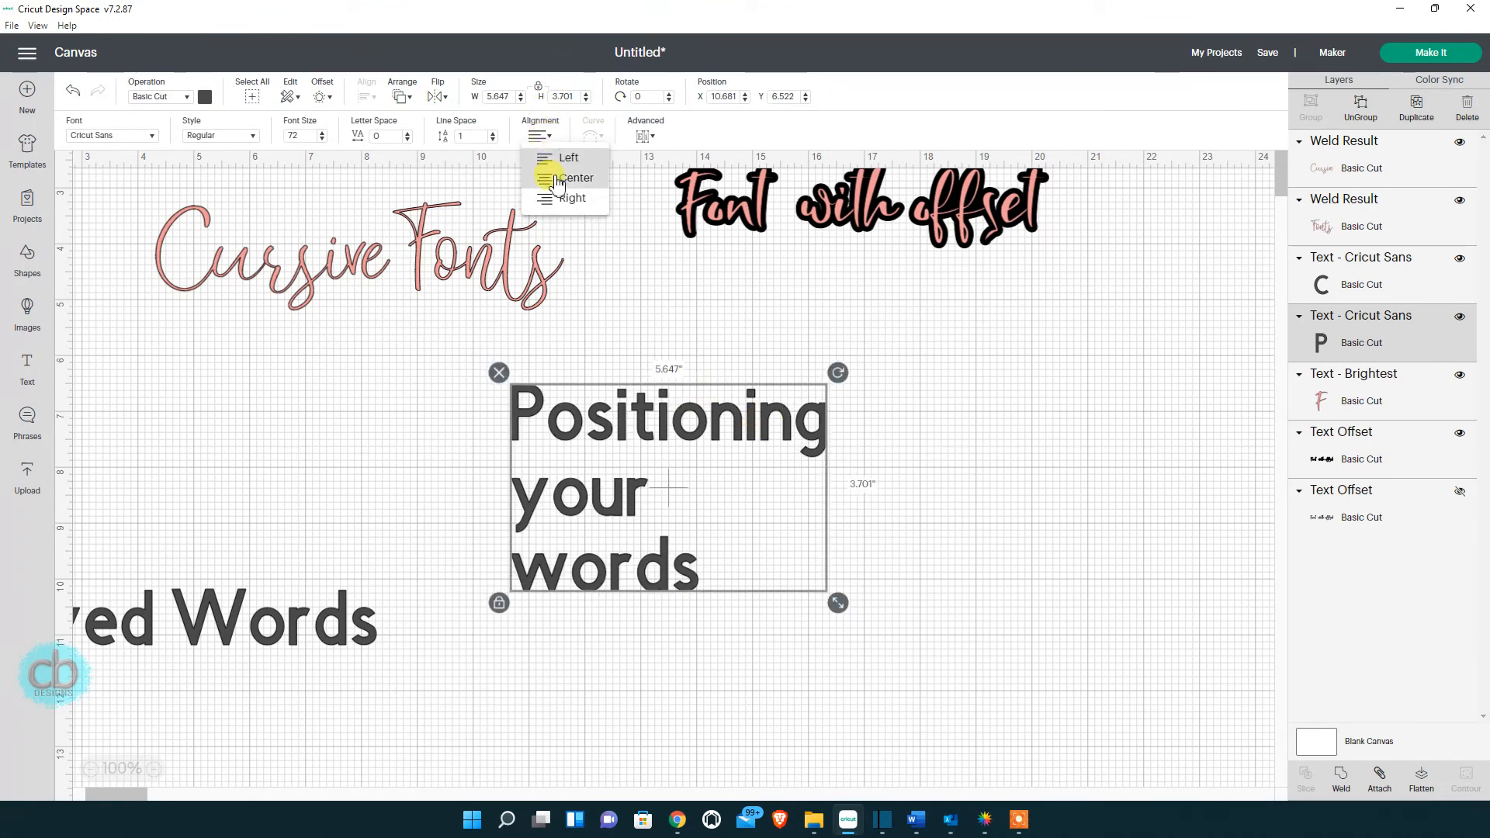
# Set the three lines' text alignment to Right after trying Center and Left.
pyautogui.click(552, 178)
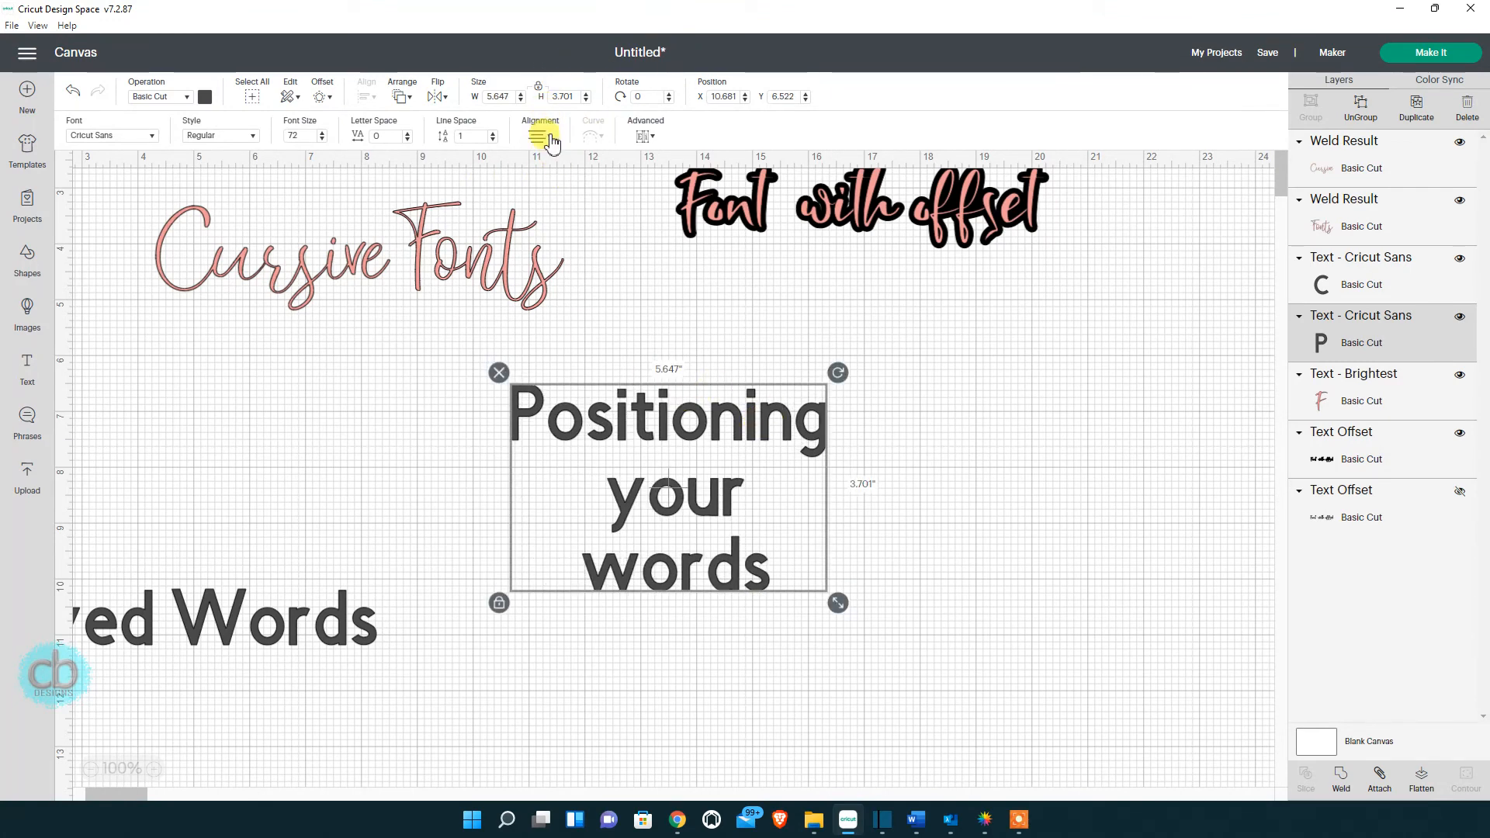
pyautogui.click(551, 138)
pyautogui.click(566, 156)
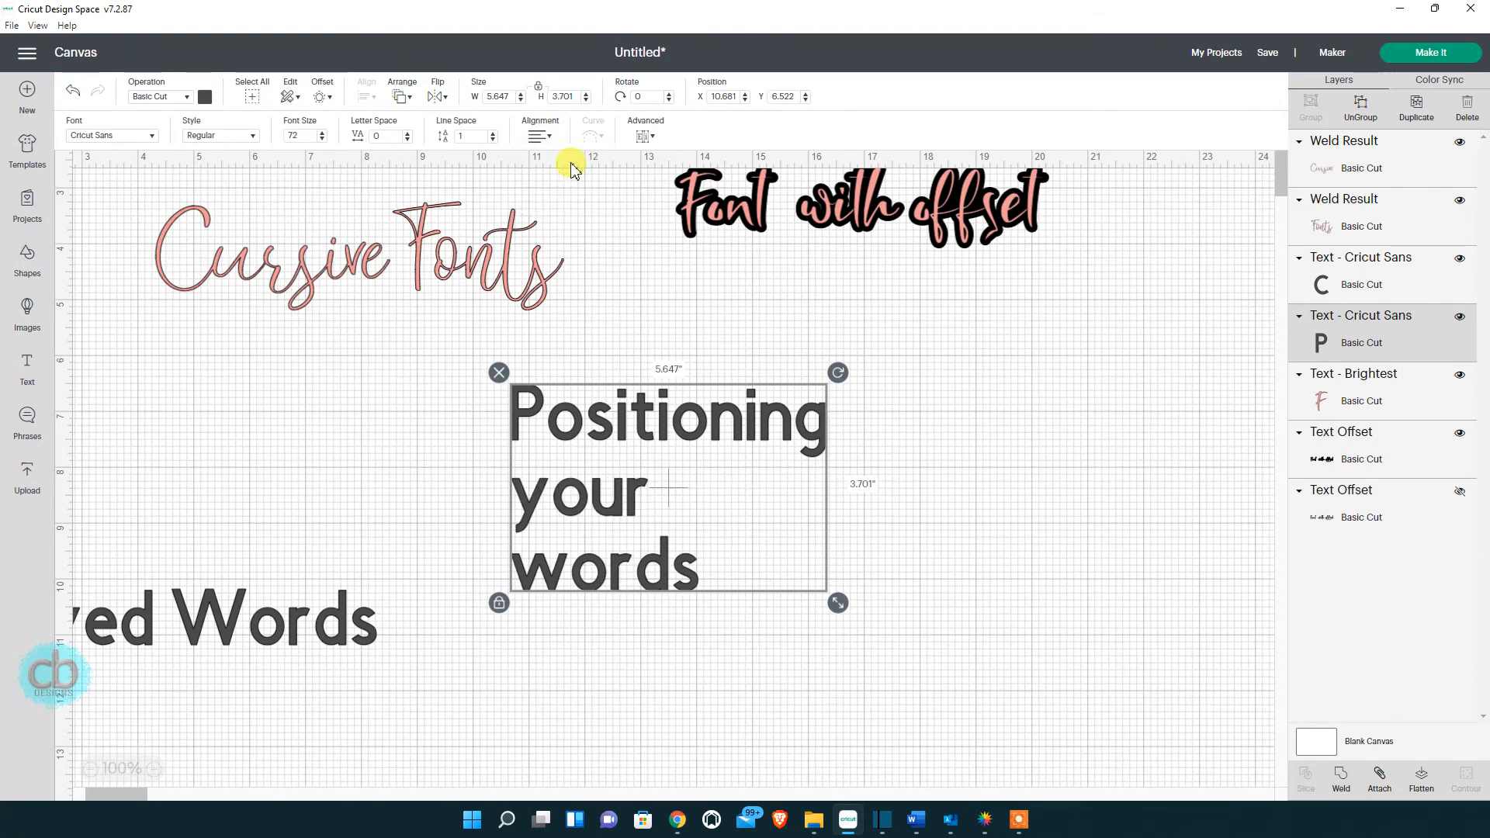
pyautogui.click(549, 140)
pyautogui.click(547, 198)
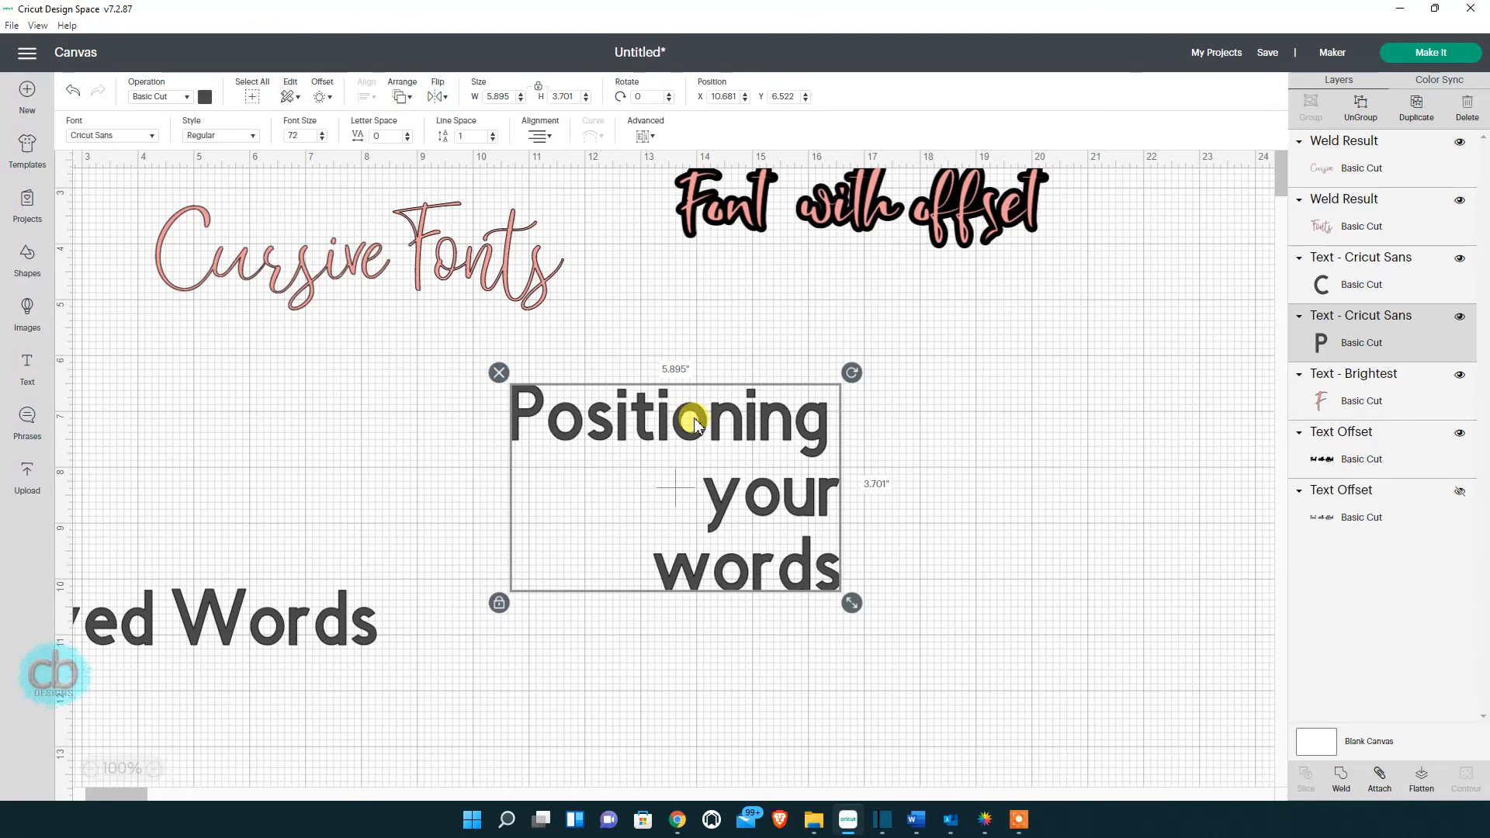
# Ungroup Positioning your words, move its letters upper right, and pull Curved Words onto the canvas.
pyautogui.click(1365, 114)
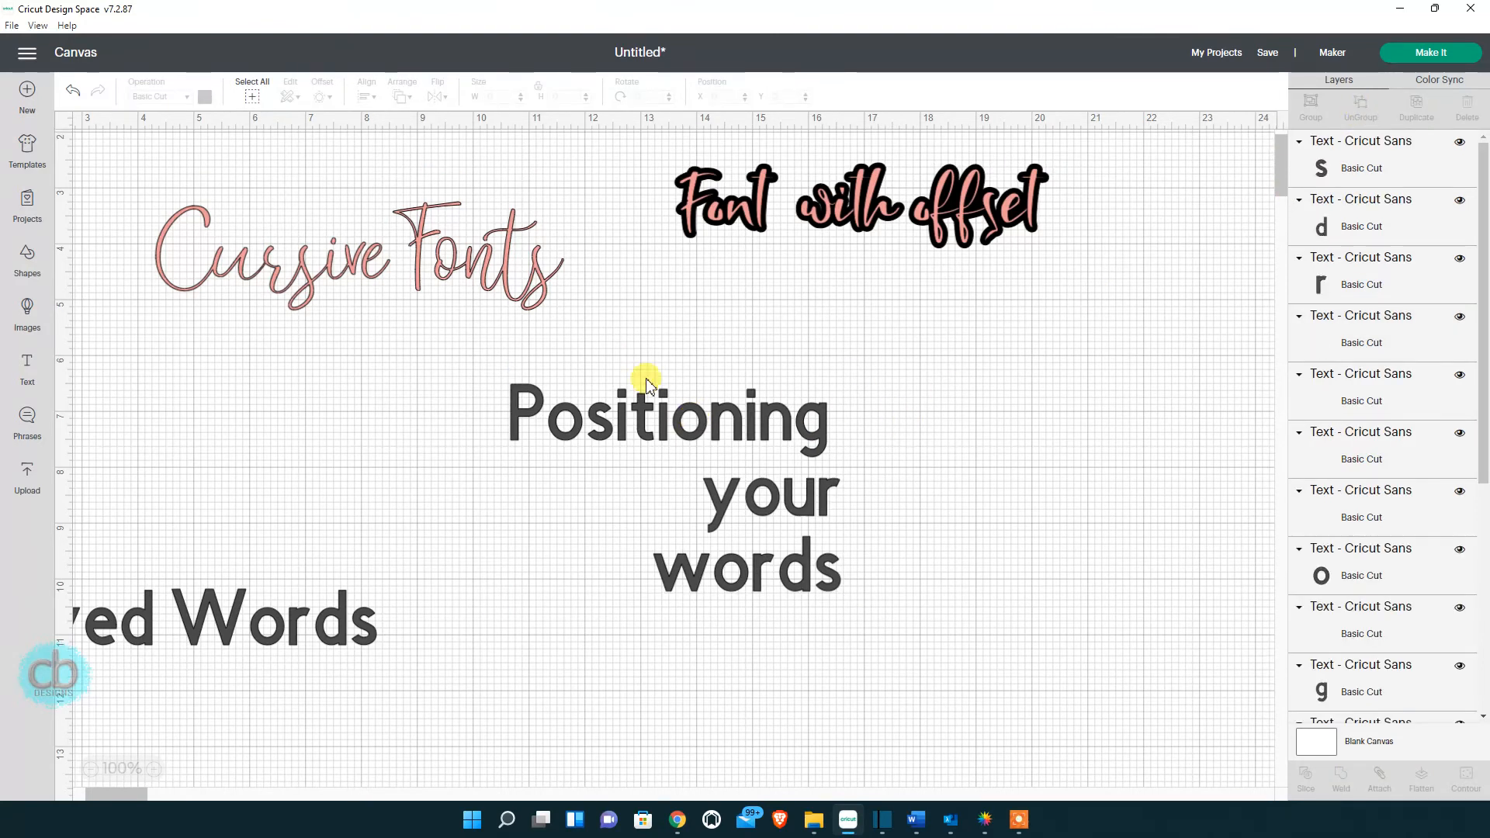
pyautogui.moveTo(450, 349); pyautogui.dragTo(954, 650)
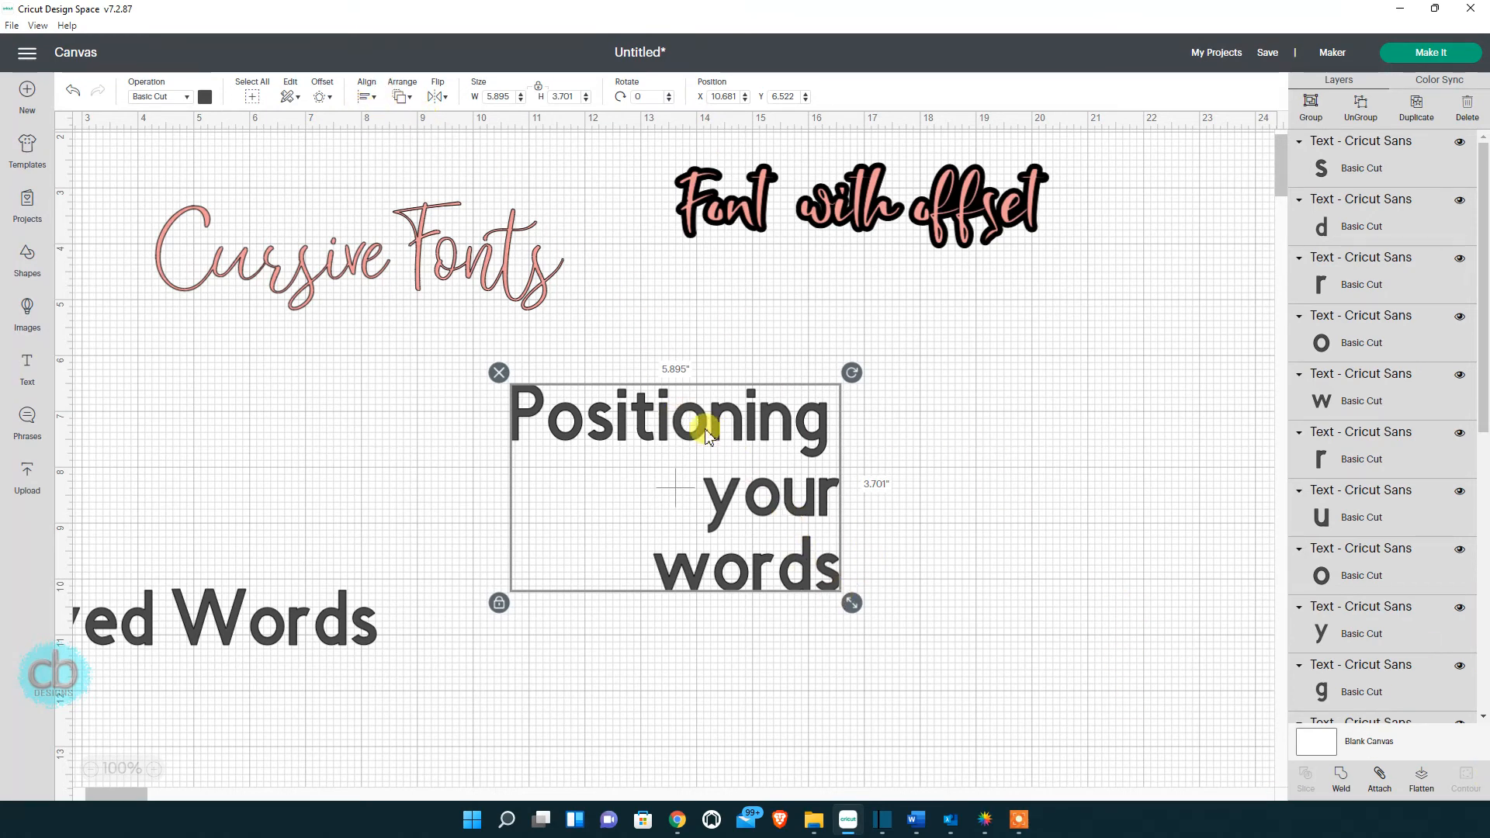
pyautogui.moveTo(706, 429); pyautogui.dragTo(859, 380)
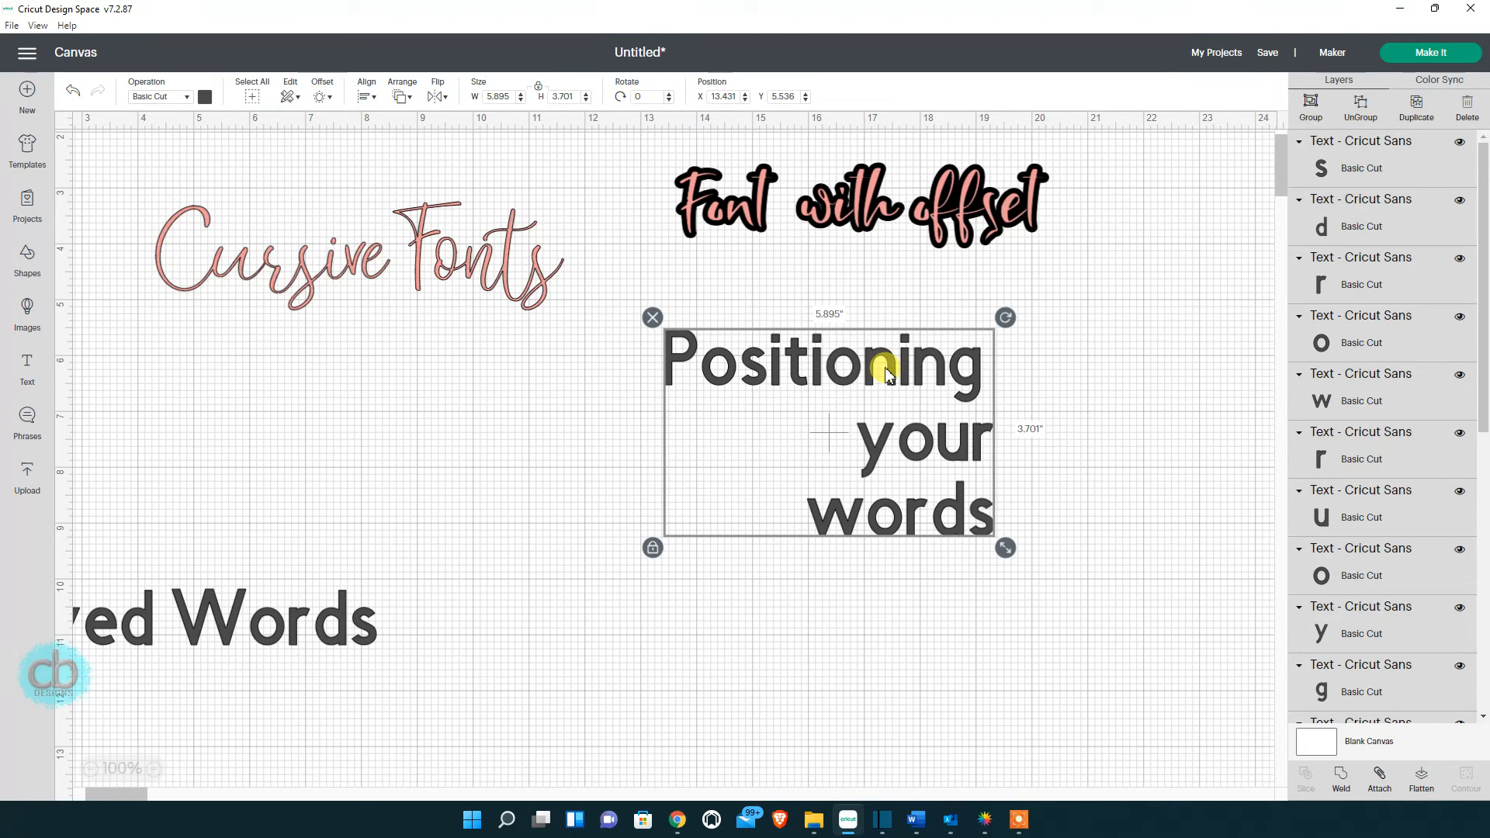
pyautogui.moveTo(904, 372); pyautogui.dragTo(1110, 318)
pyautogui.moveTo(635, 309); pyautogui.dragTo(964, 509)
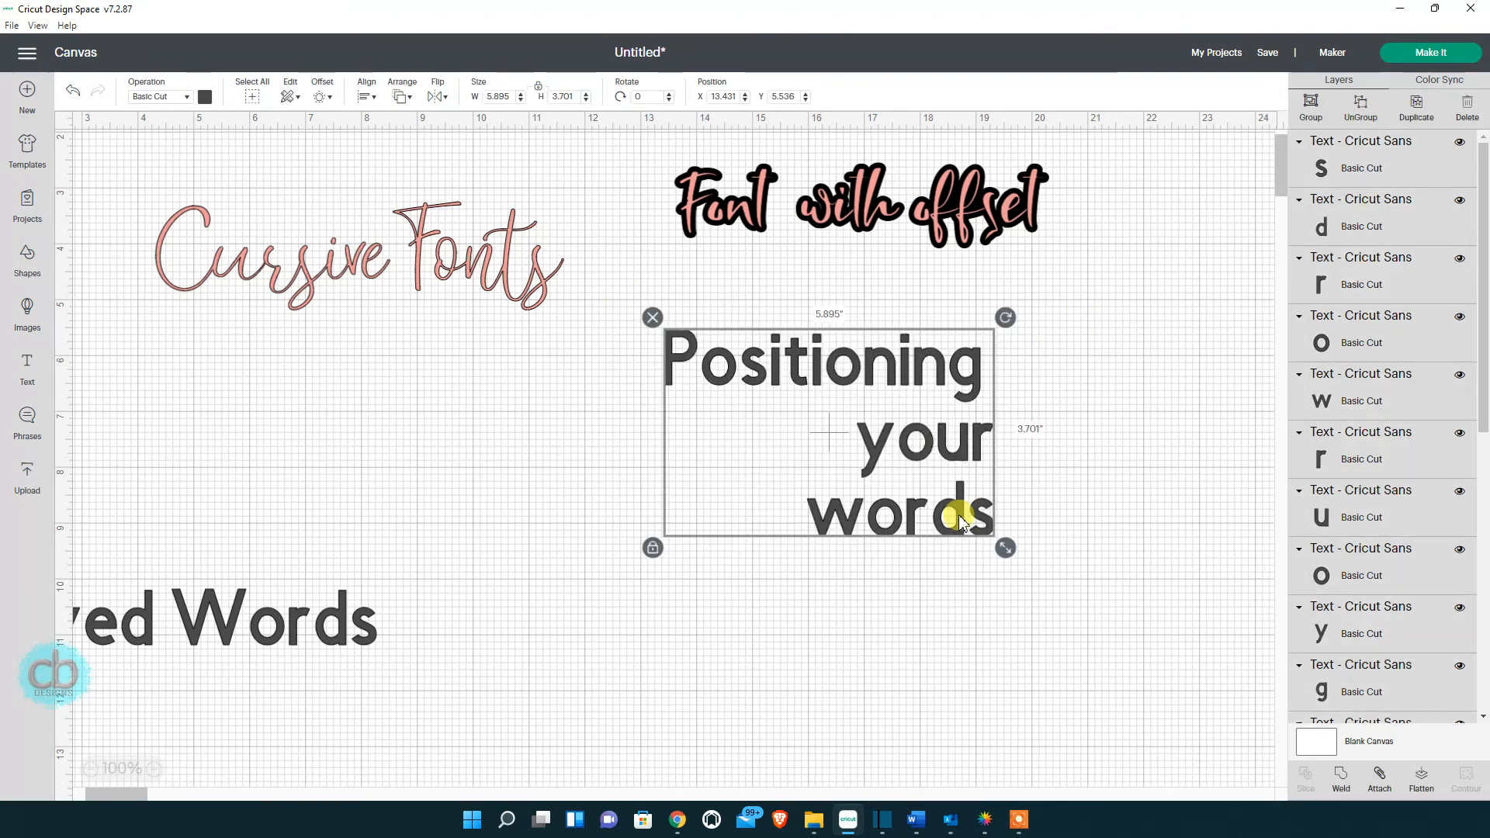
pyautogui.moveTo(903, 463); pyautogui.dragTo(1126, 407)
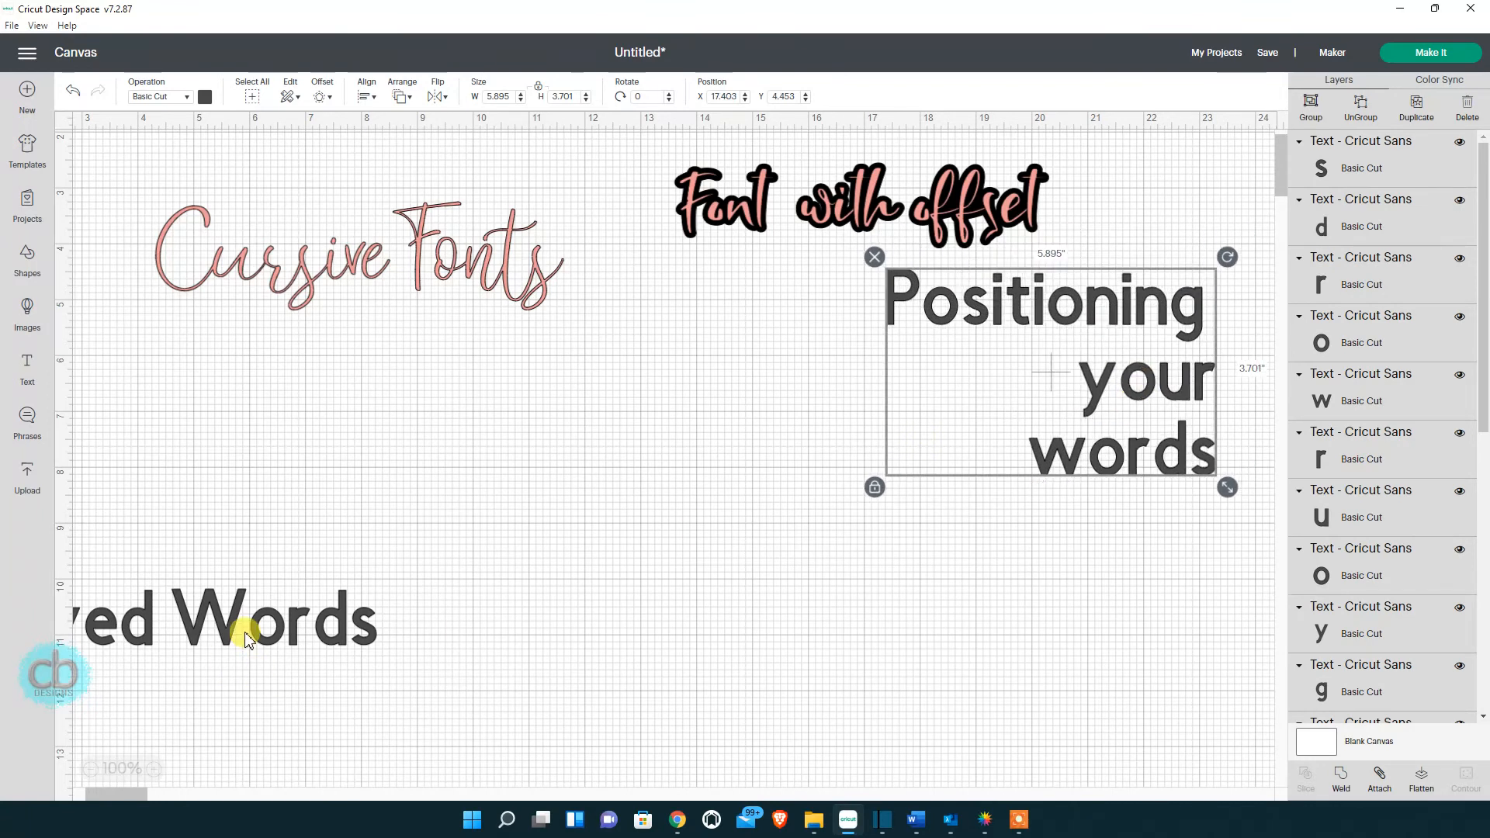
pyautogui.moveTo(240, 631); pyautogui.dragTo(611, 613)
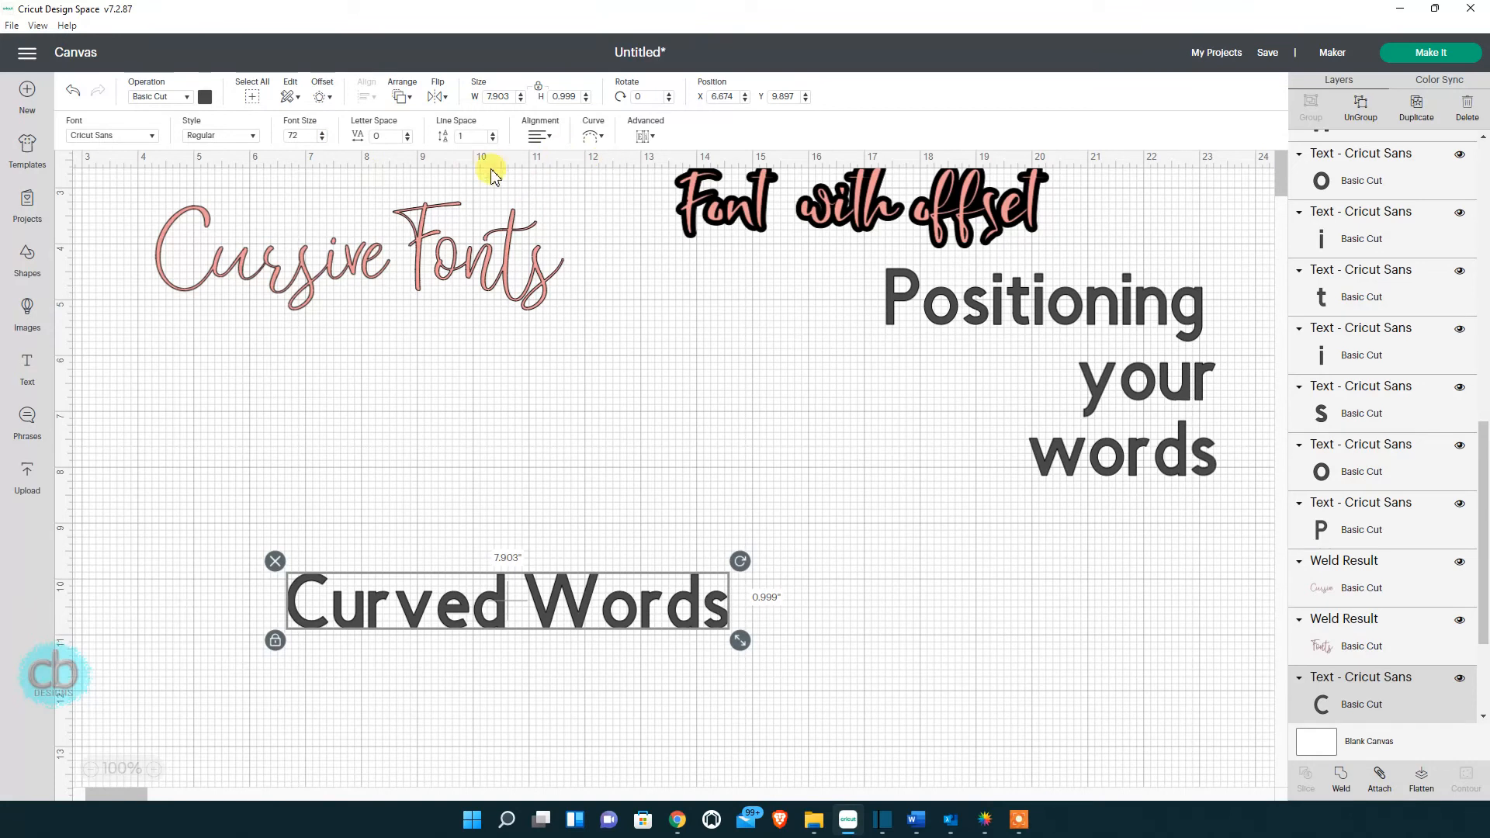
# Duplicate Curved Words and place the copy above the original.
pyautogui.moveTo(575, 593); pyautogui.dragTo(590, 525)
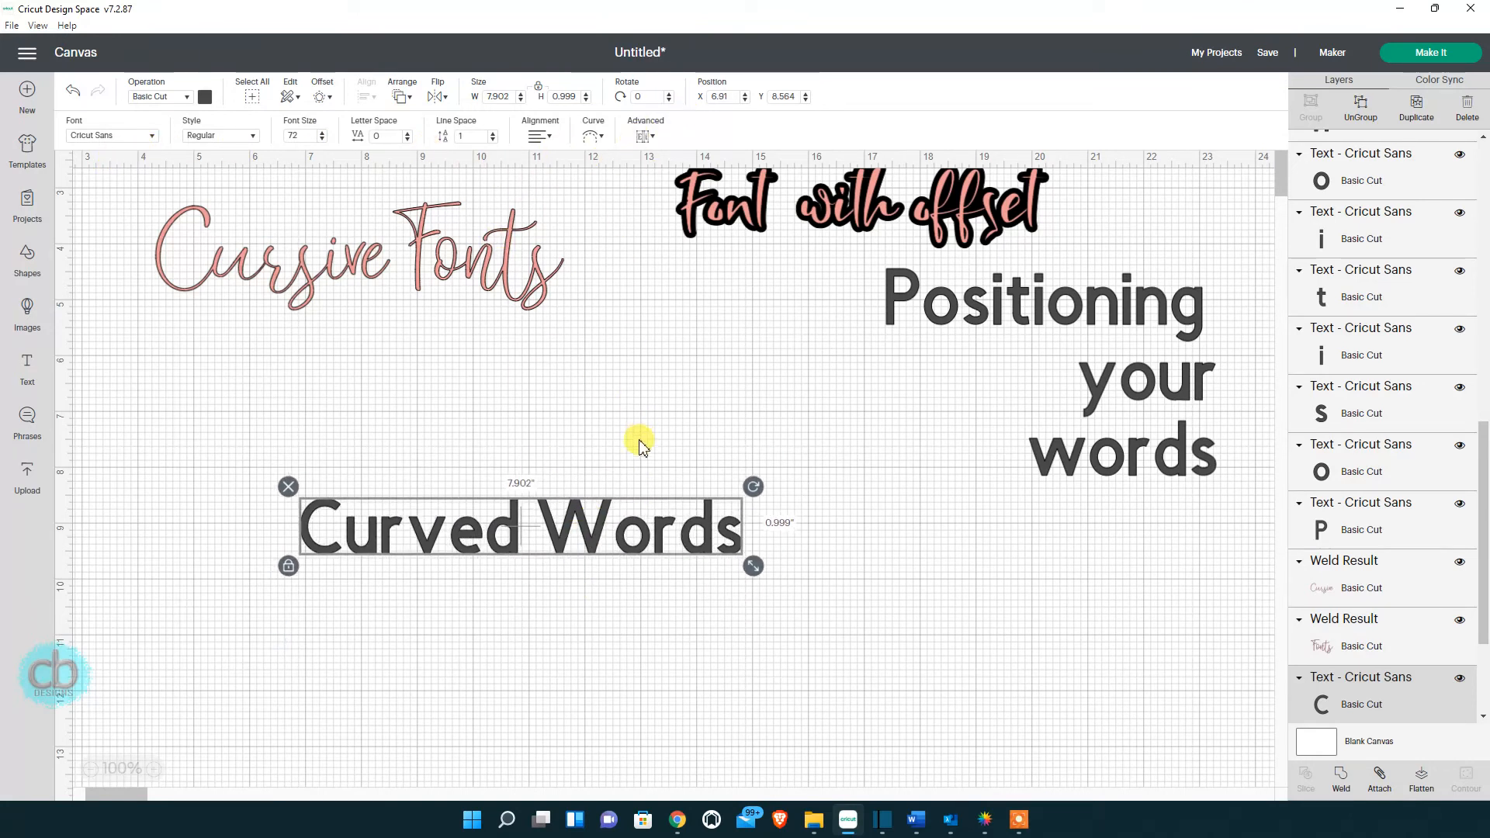
pyautogui.rightClick(584, 520)
pyautogui.click(650, 454)
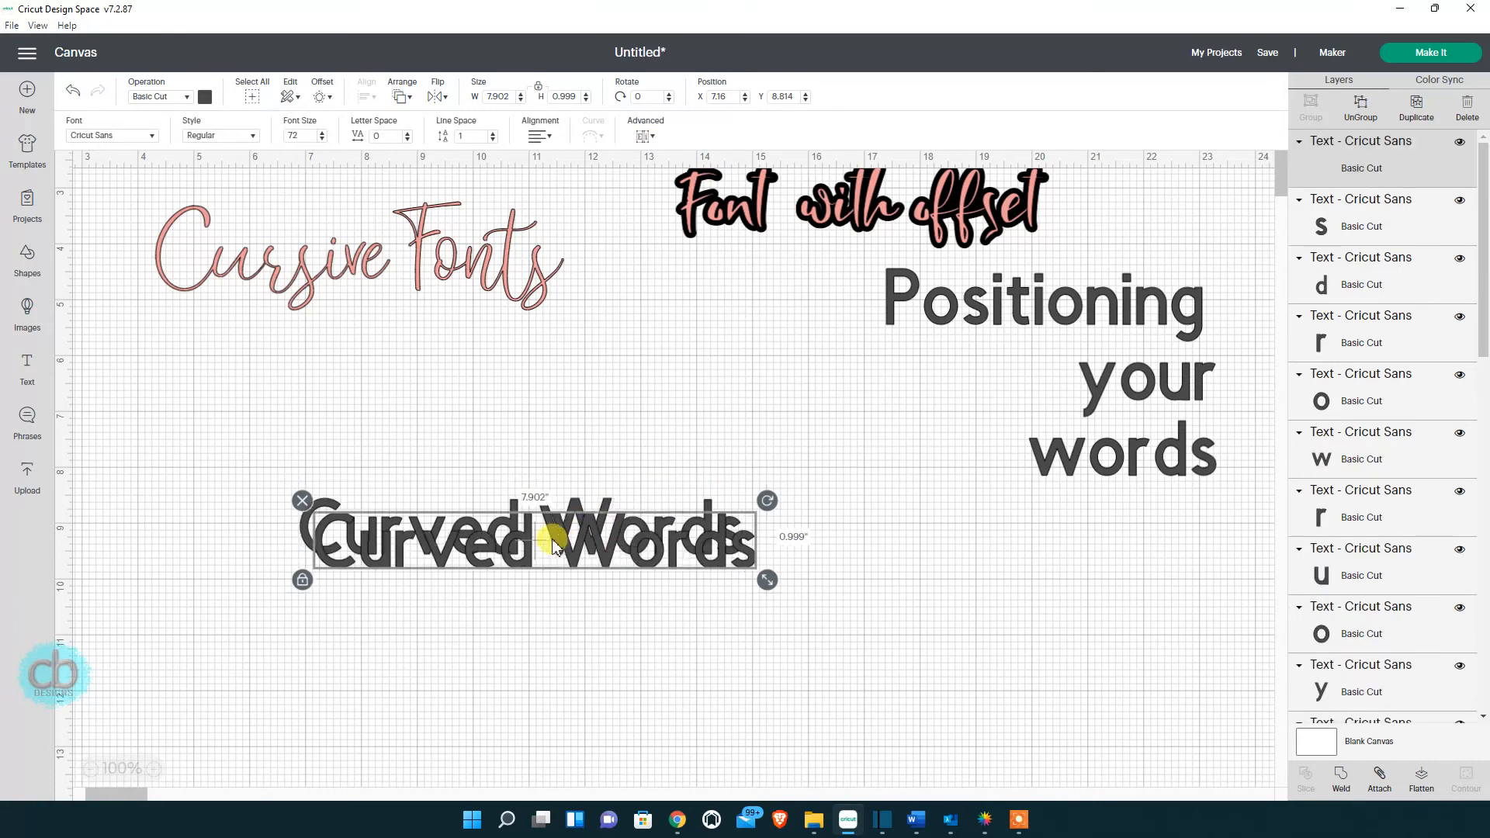
pyautogui.moveTo(554, 543); pyautogui.dragTo(529, 421)
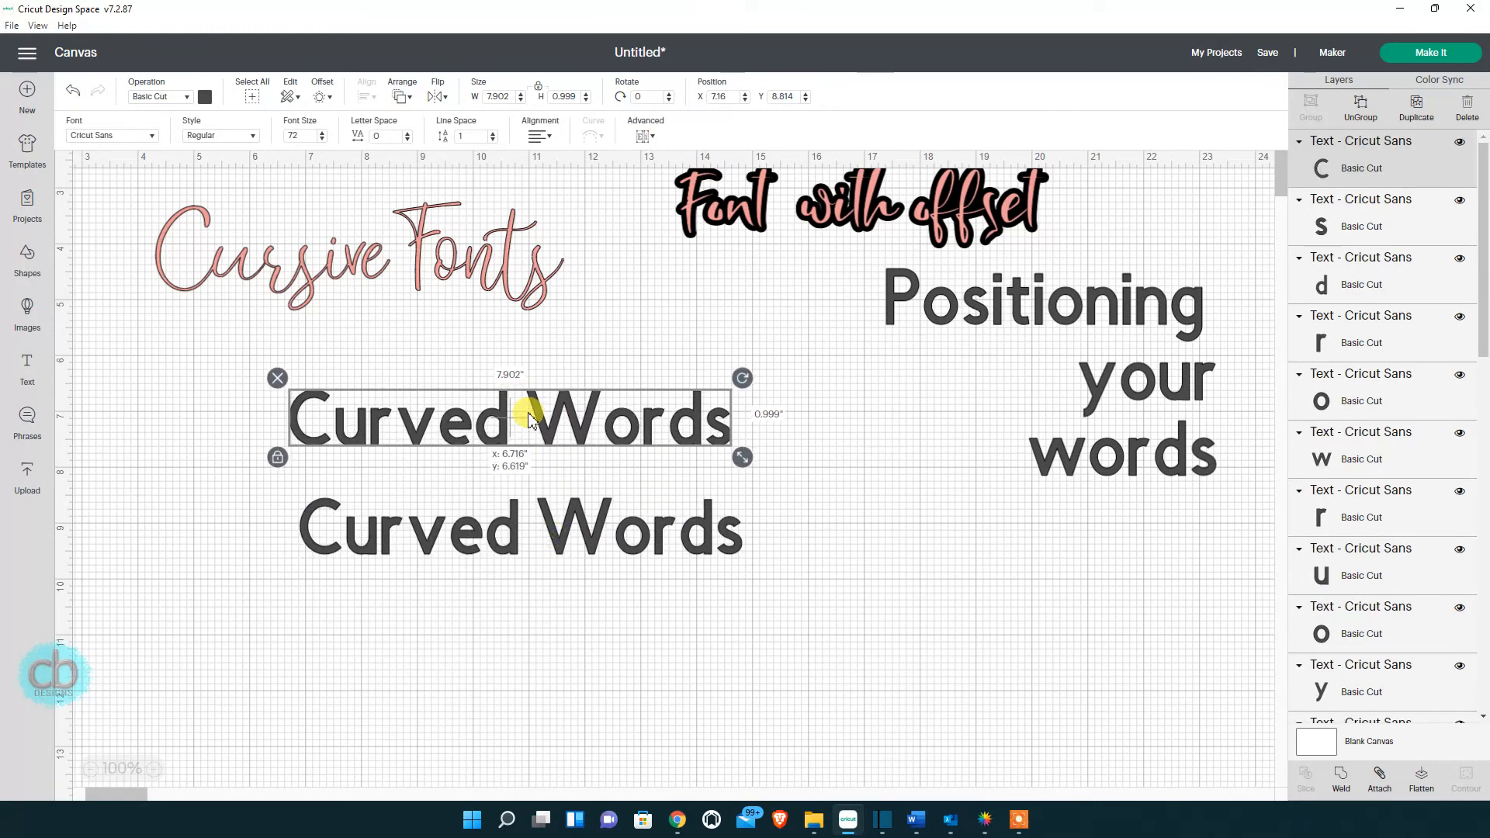
# Set the copy to the Babybunny system font in pink and enlarge it greatly.
pyautogui.click(153, 137)
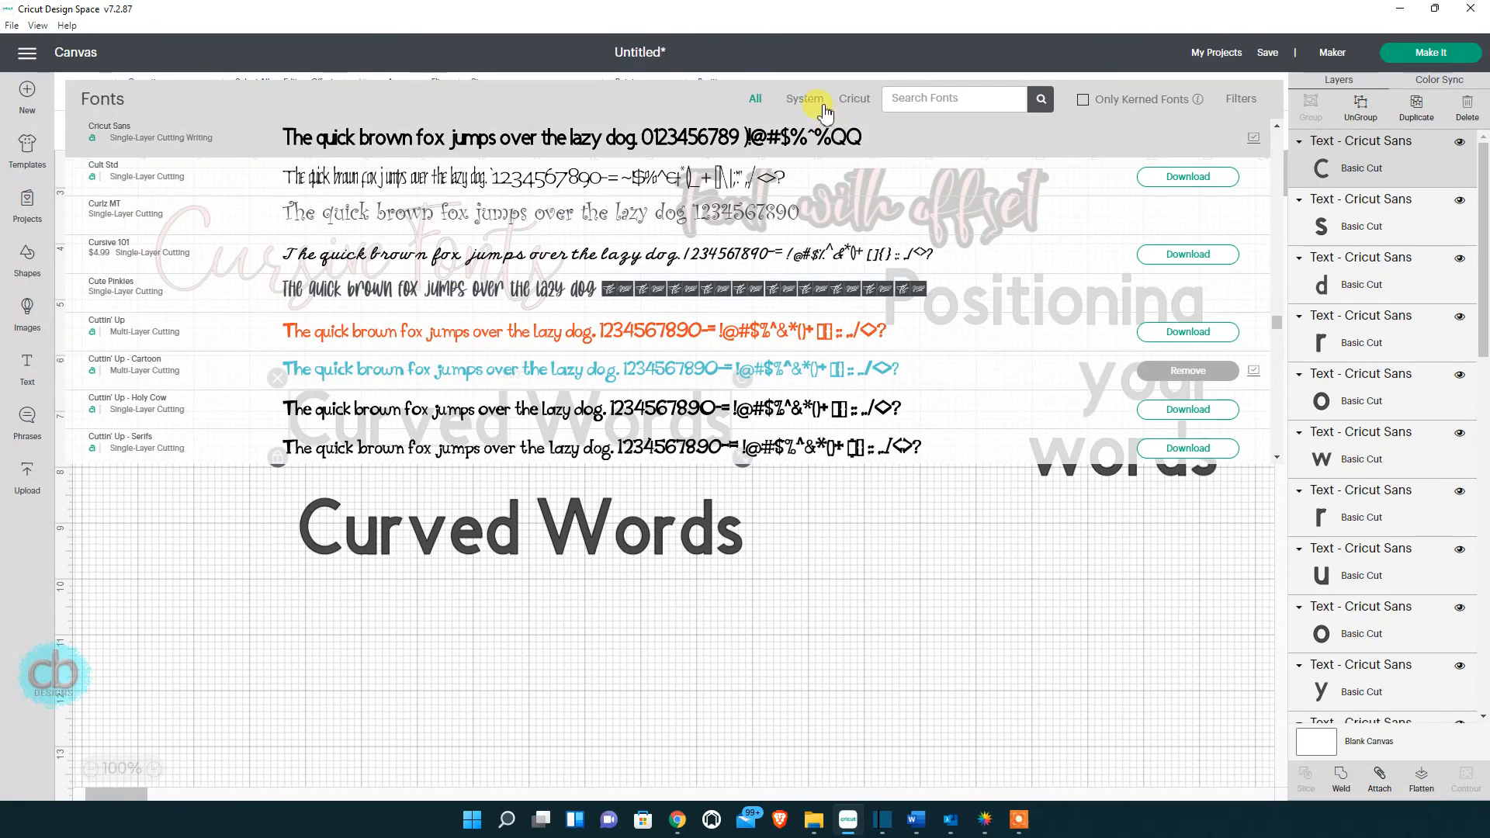
pyautogui.click(806, 101)
pyautogui.scroll(-5, 508, 419)
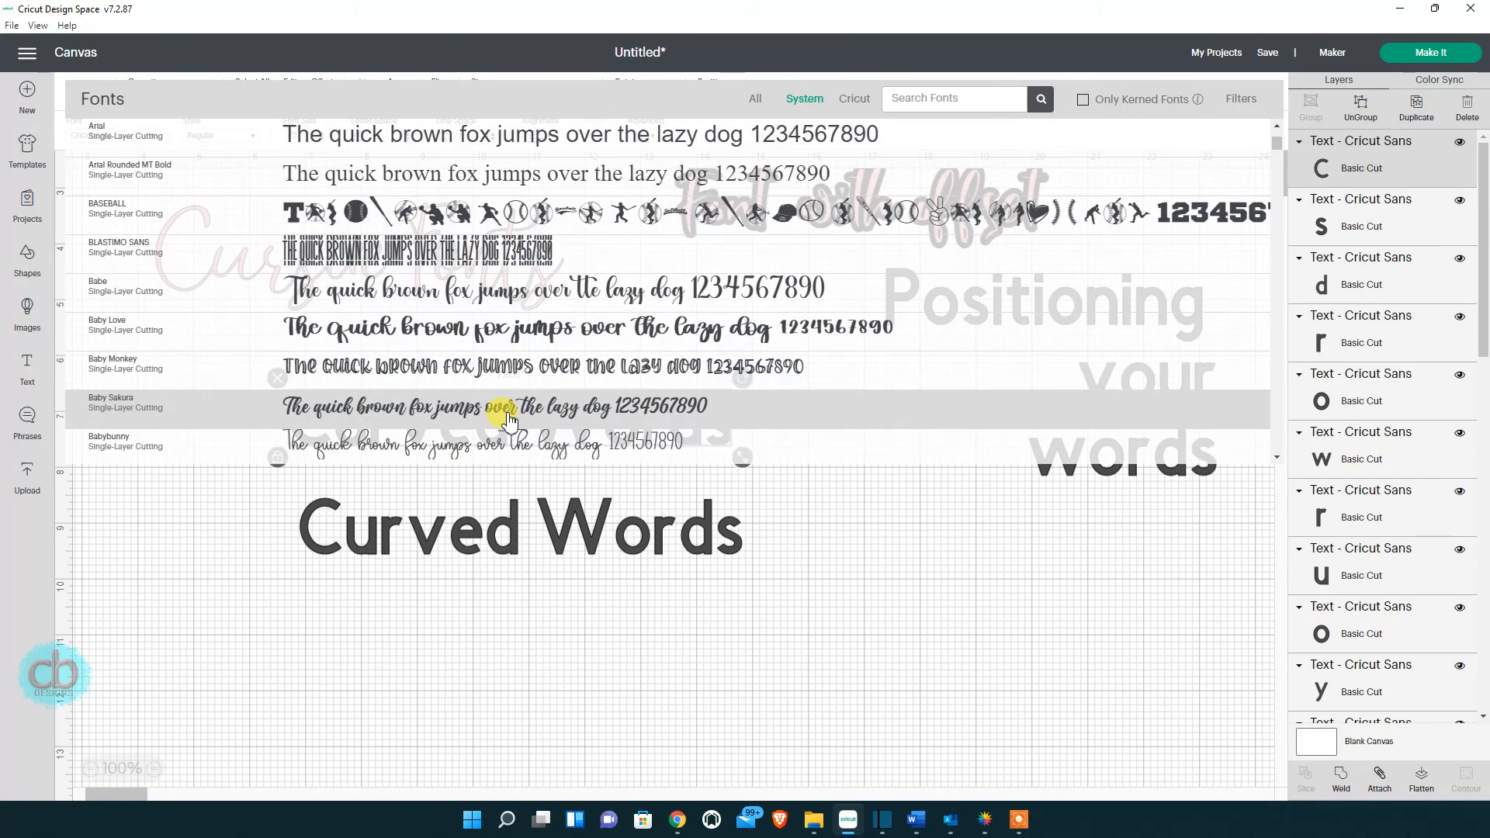
pyautogui.click(515, 368)
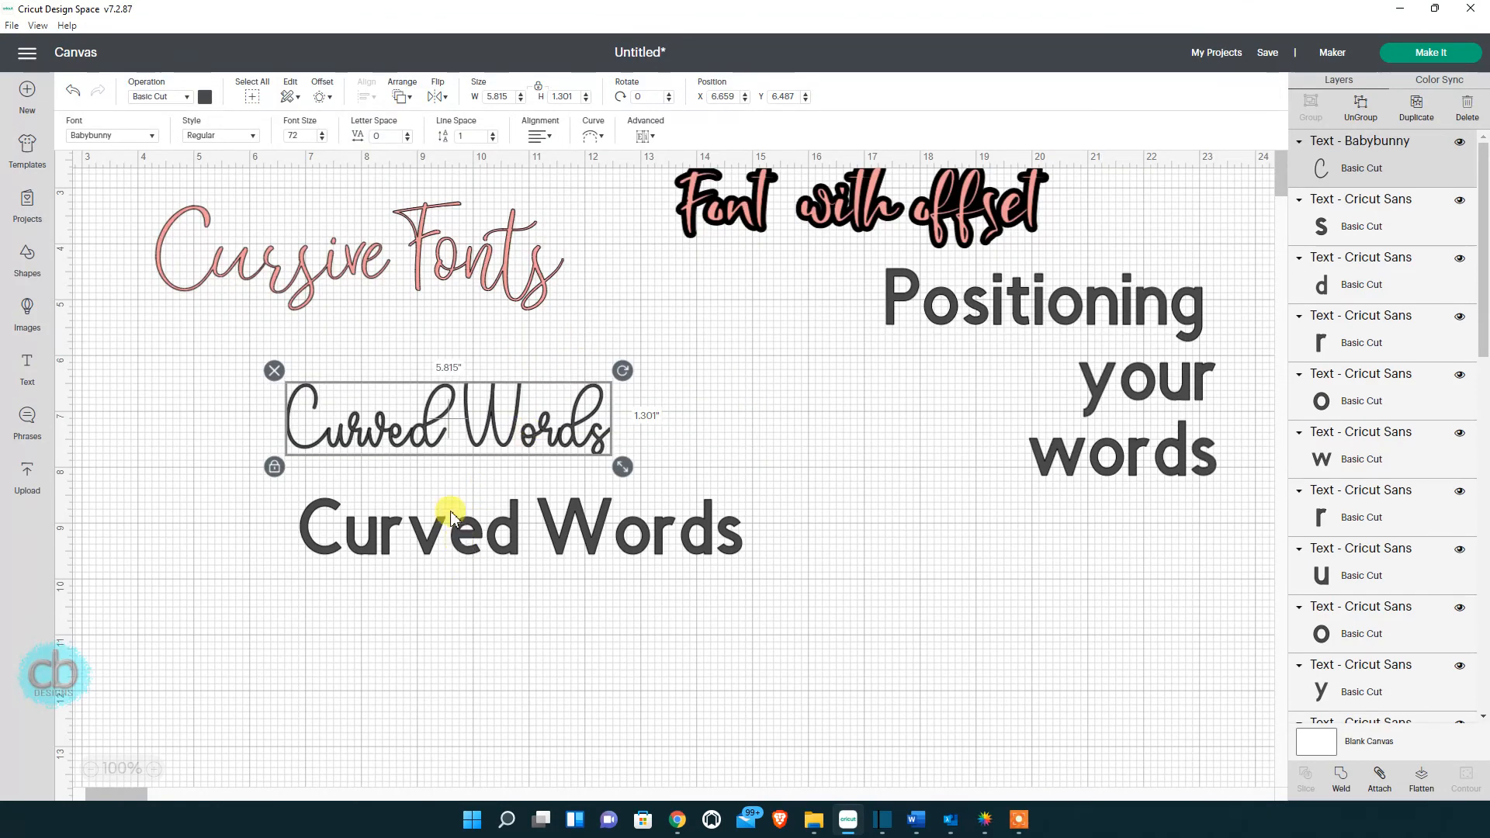
pyautogui.click(206, 96)
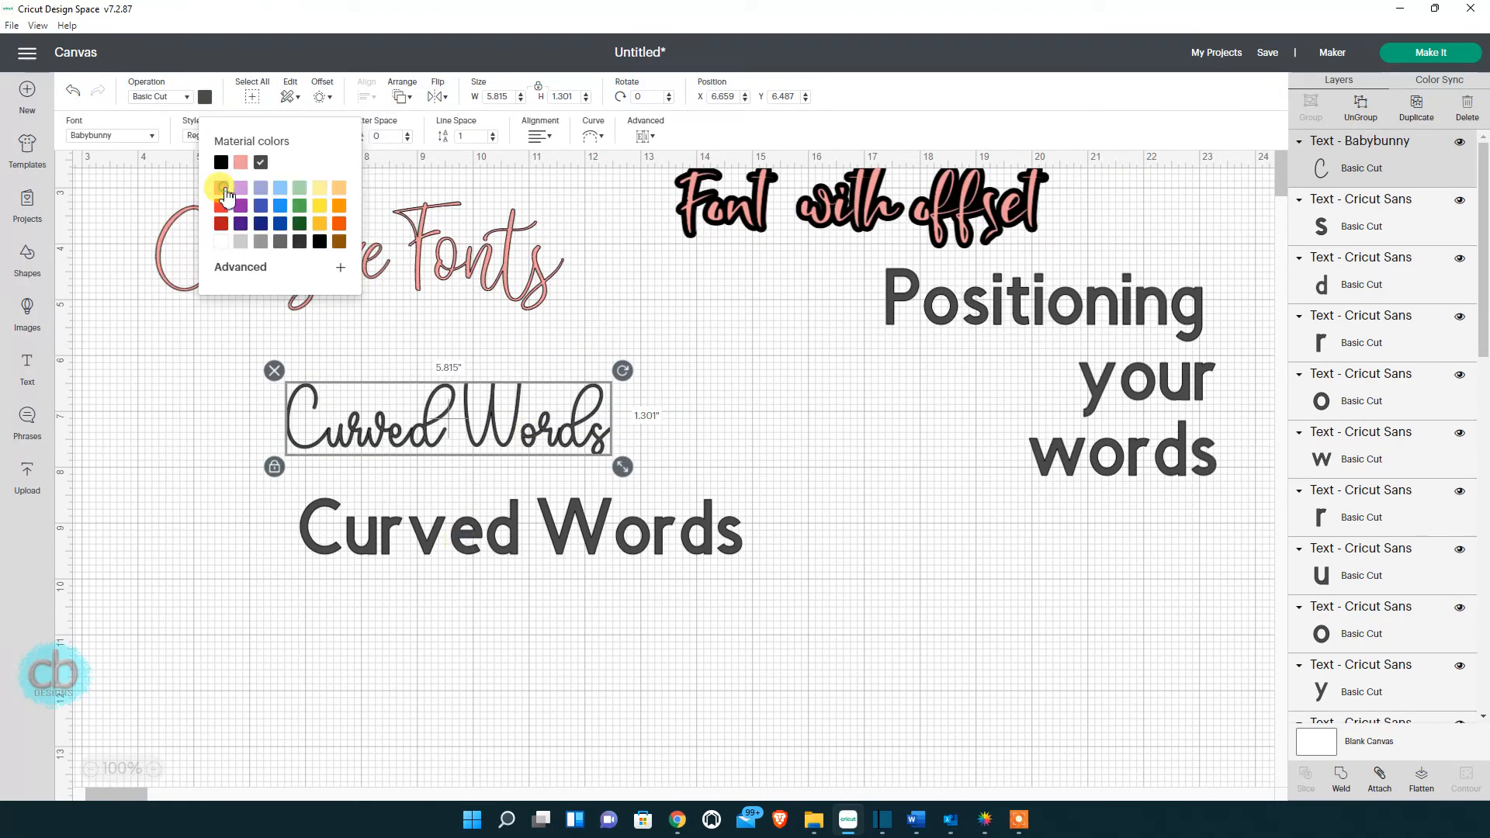
pyautogui.click(223, 191)
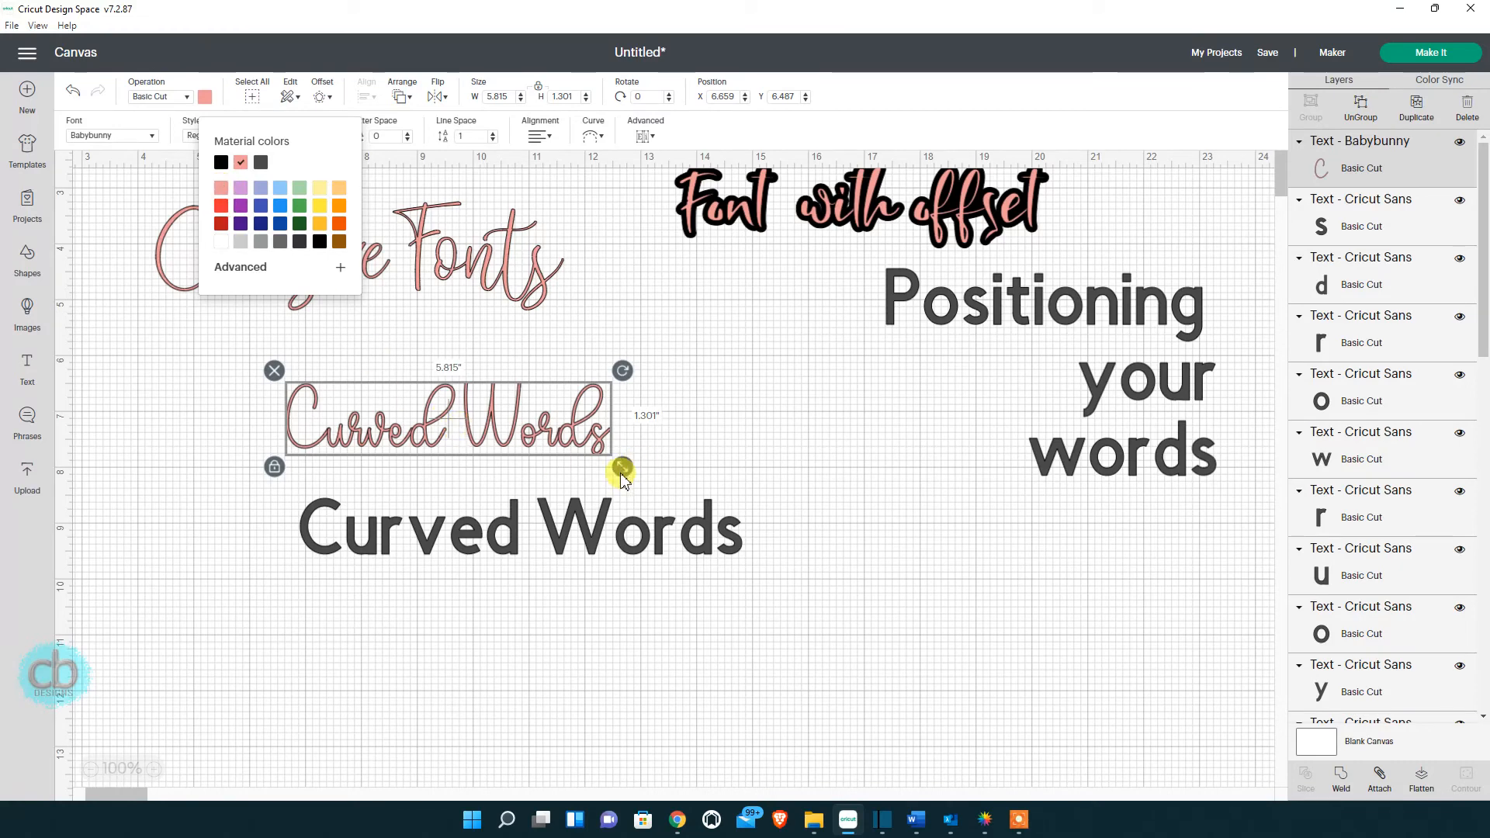
pyautogui.moveTo(621, 467)
pyautogui.mouseDown()
pyautogui.moveTo(771, 505)
pyautogui.moveTo(820, 541)
pyautogui.moveTo(705, 482)
pyautogui.moveTo(649, 472)
pyautogui.mouseUp()
# Move the grey Curved Words down, then weld the pink copy and undo the weld.
pyautogui.moveTo(583, 553); pyautogui.dragTo(598, 608)
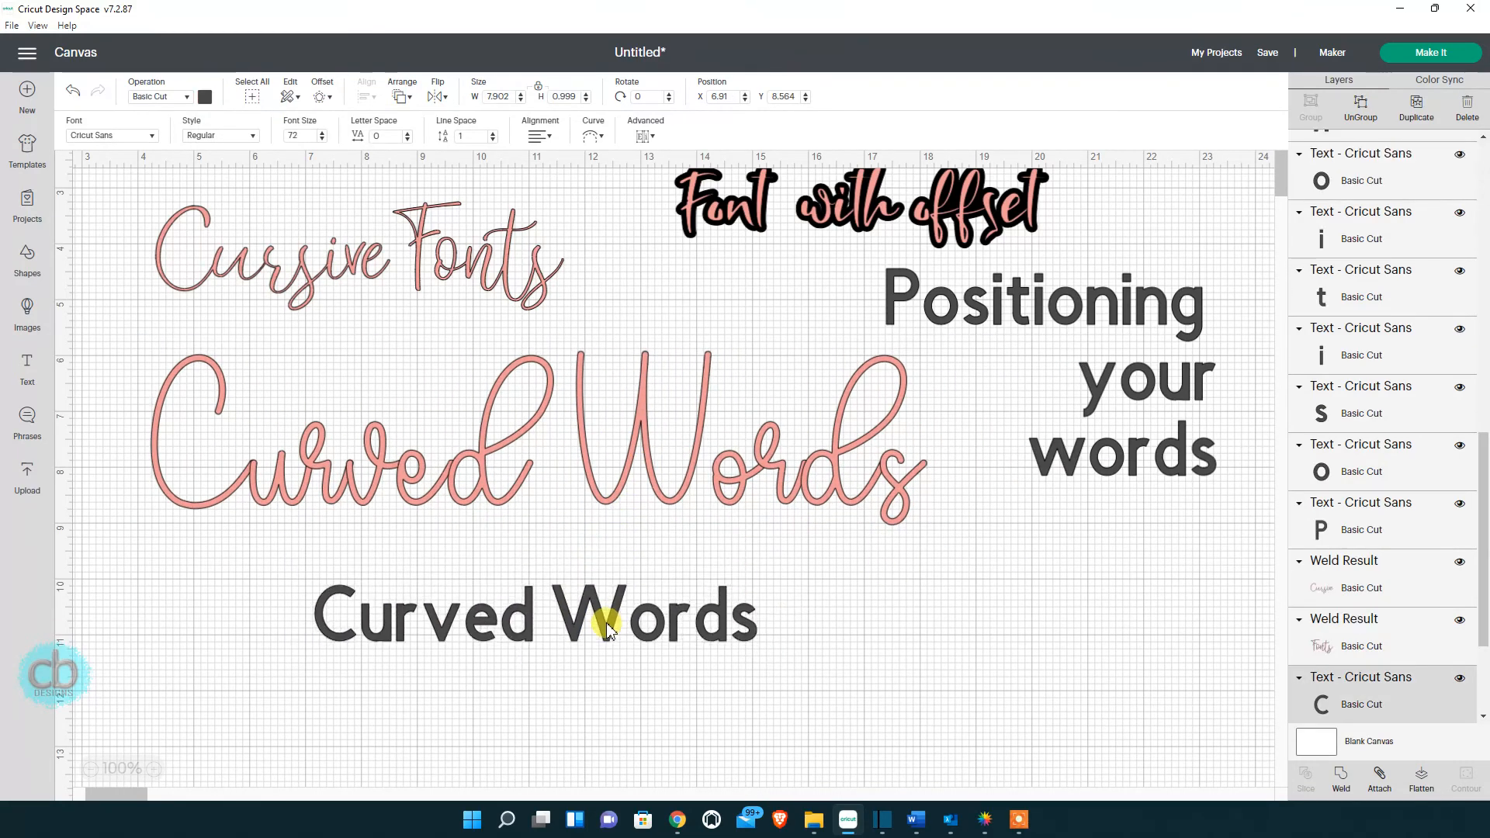
pyautogui.click(583, 409)
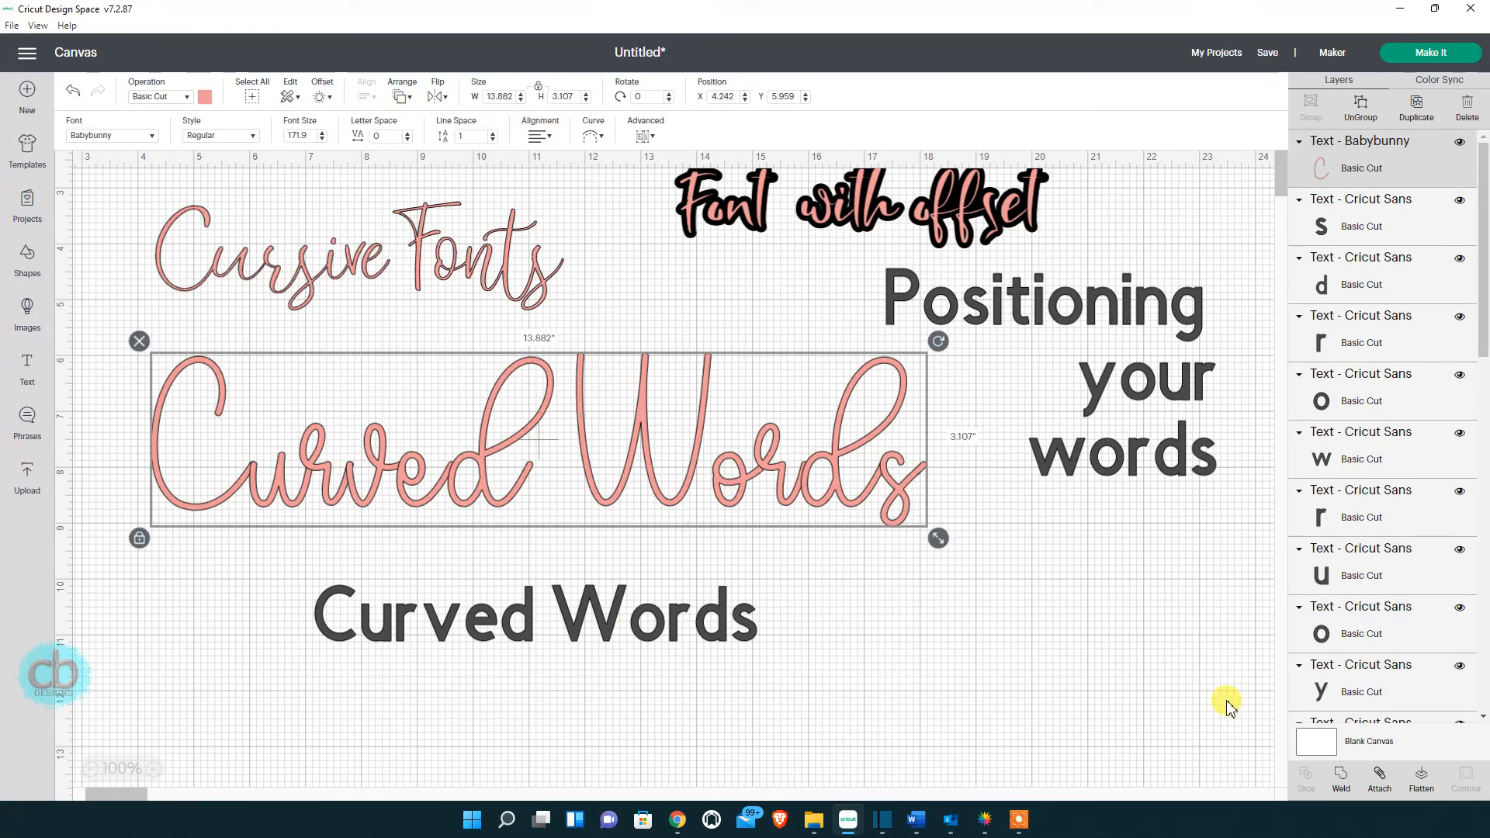
pyautogui.click(1339, 776)
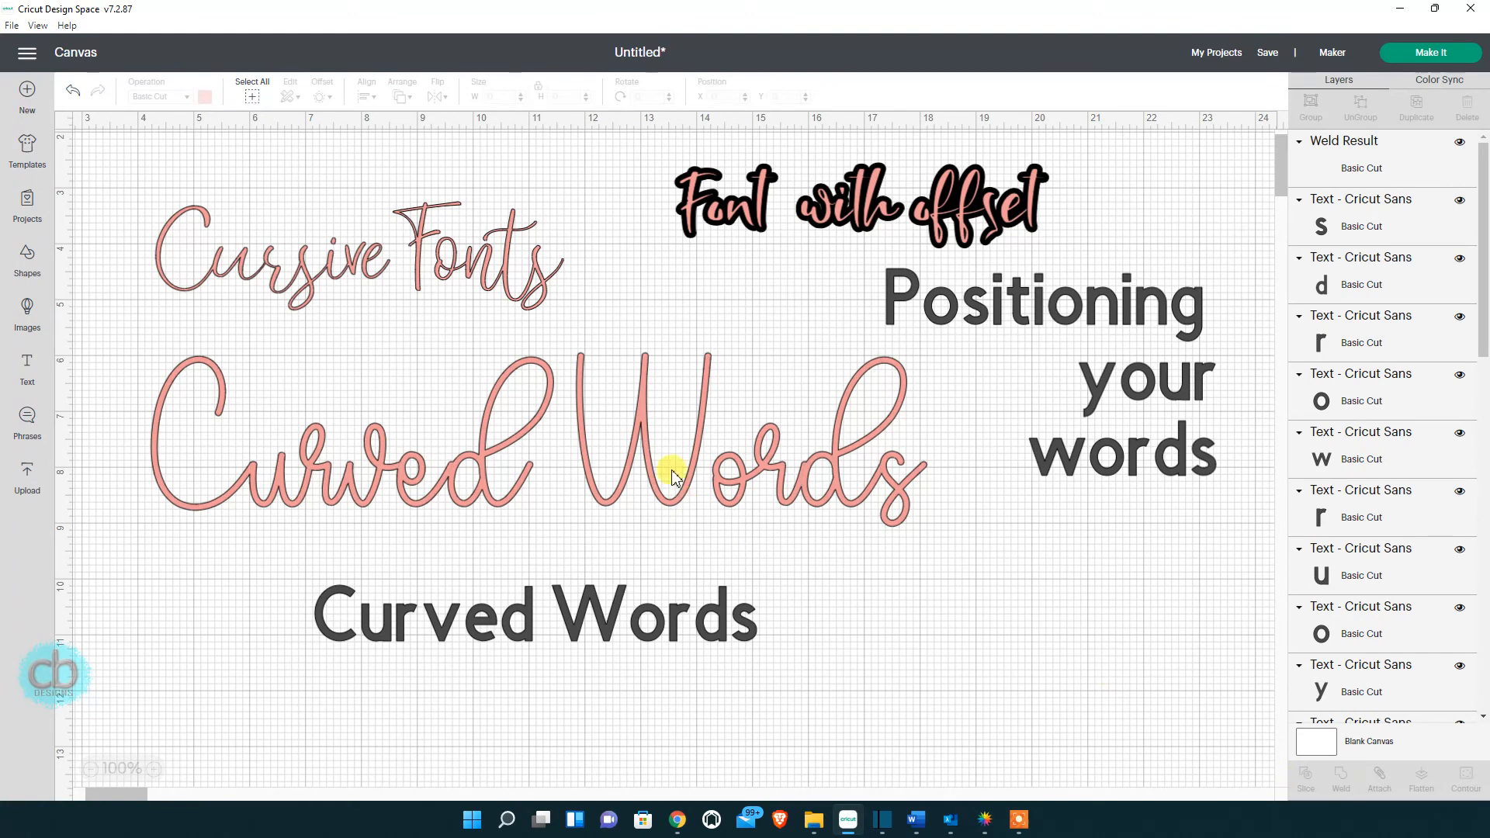
pyautogui.click(635, 412)
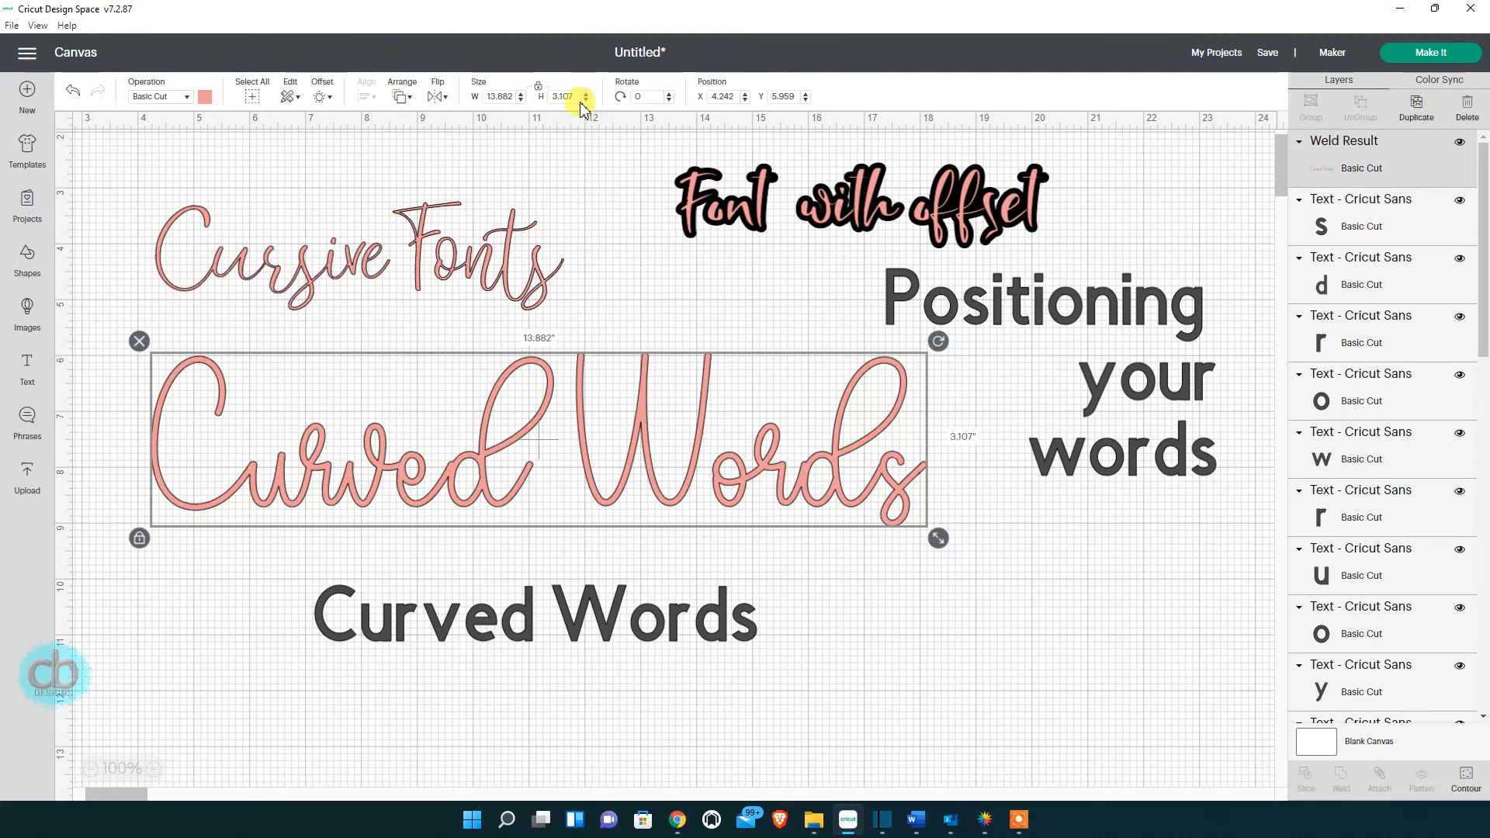
pyautogui.click(71, 93)
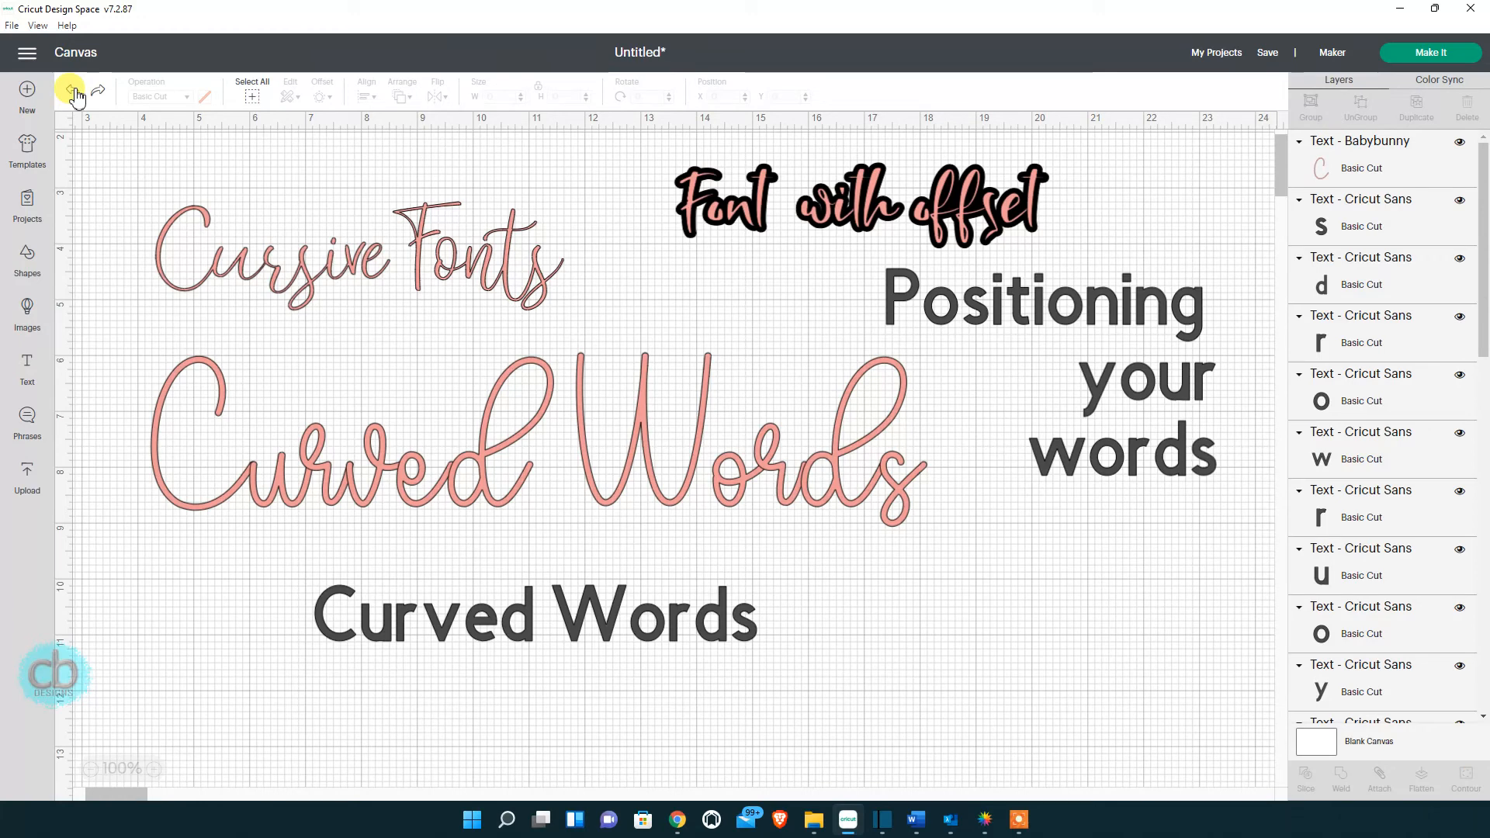
pyautogui.click(73, 92)
# Lower the pink Babybunny Curved Words slightly and bring the grey Cricut Sans copy beneath it.
pyautogui.click(269, 490)
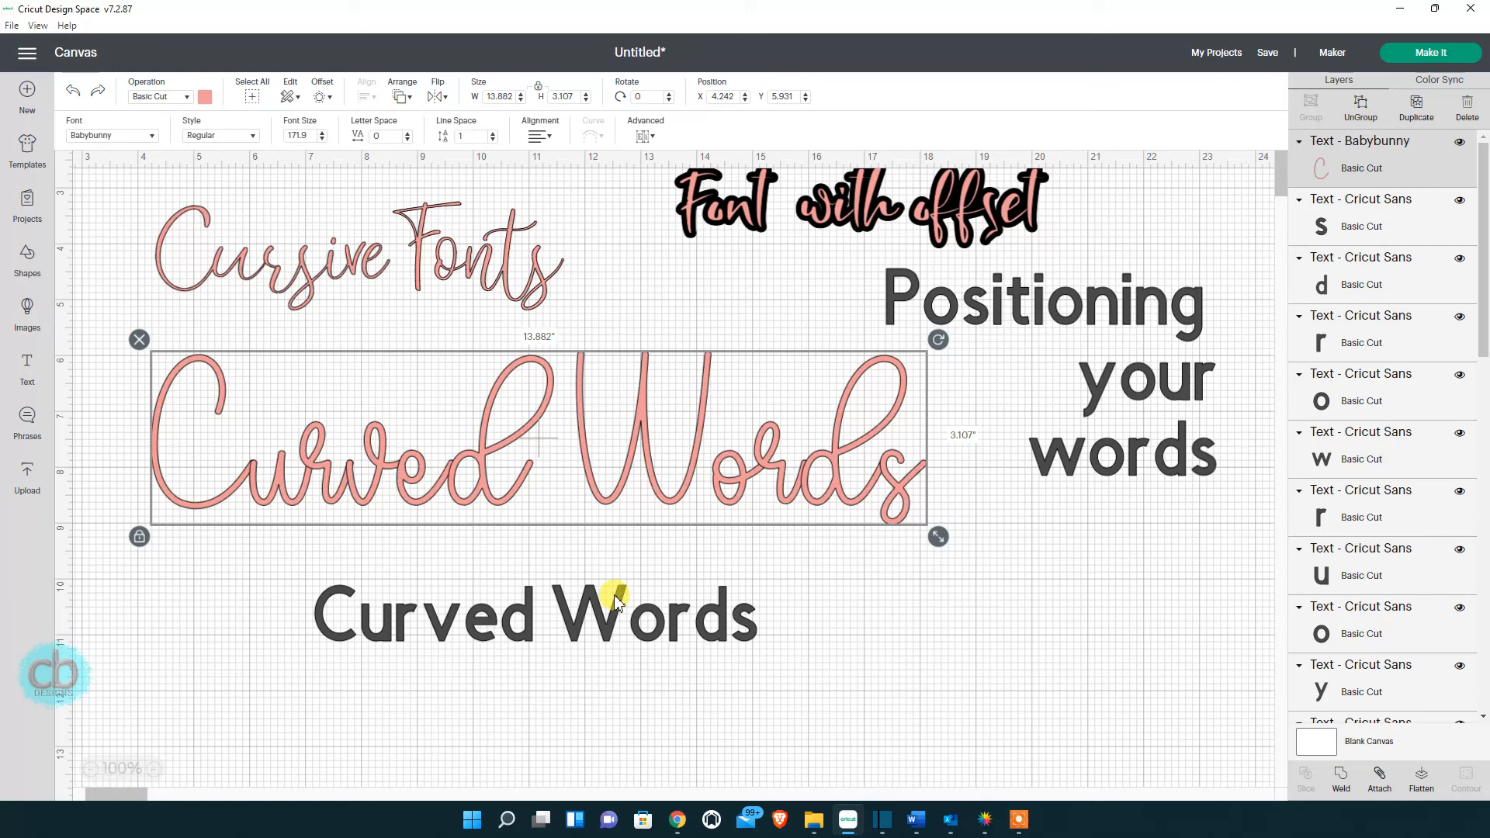
pyautogui.moveTo(479, 625); pyautogui.dragTo(353, 761)
pyautogui.click(361, 474)
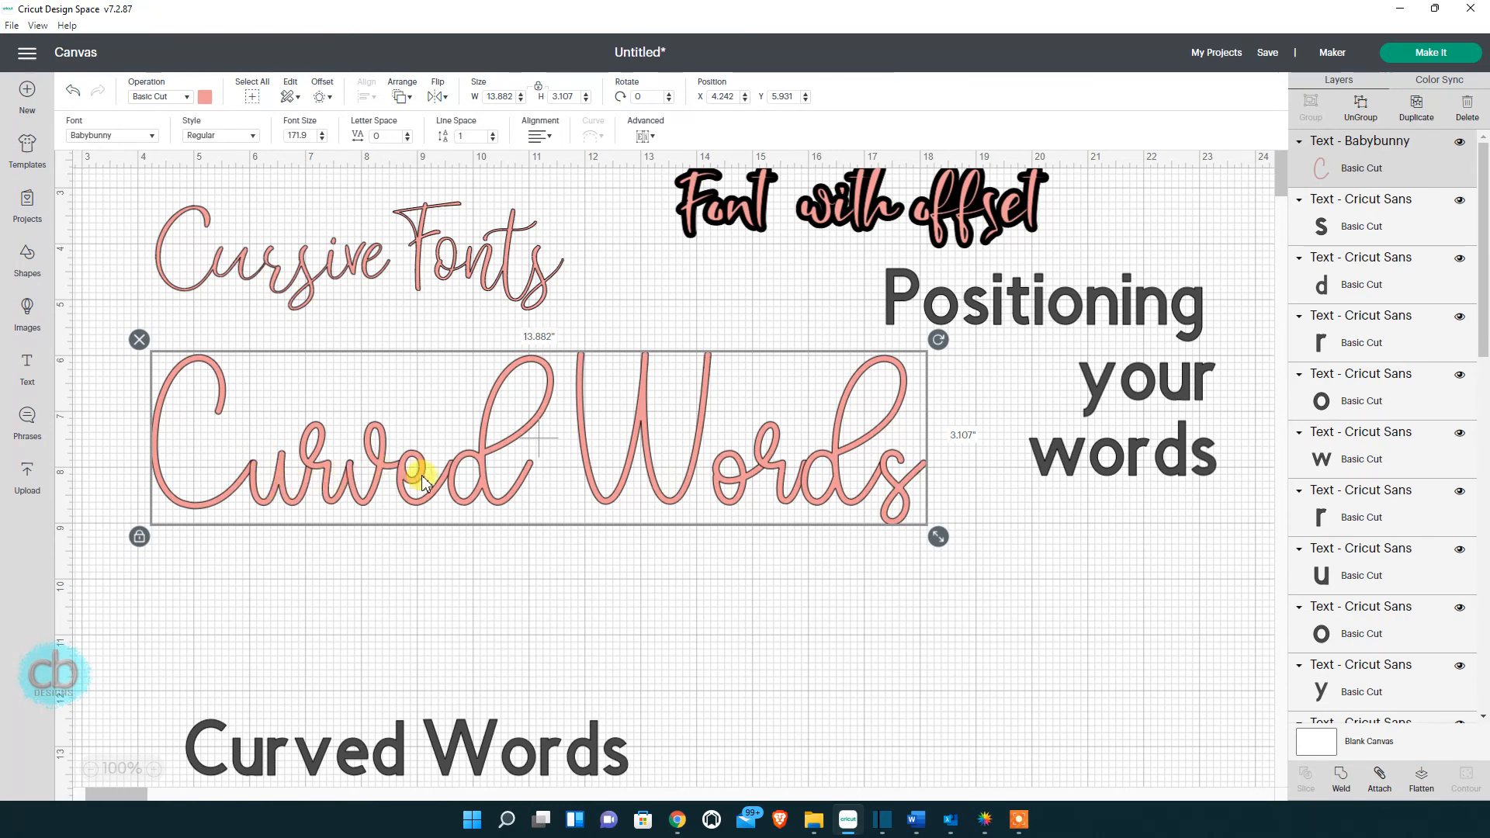
pyautogui.moveTo(443, 482); pyautogui.dragTo(456, 550)
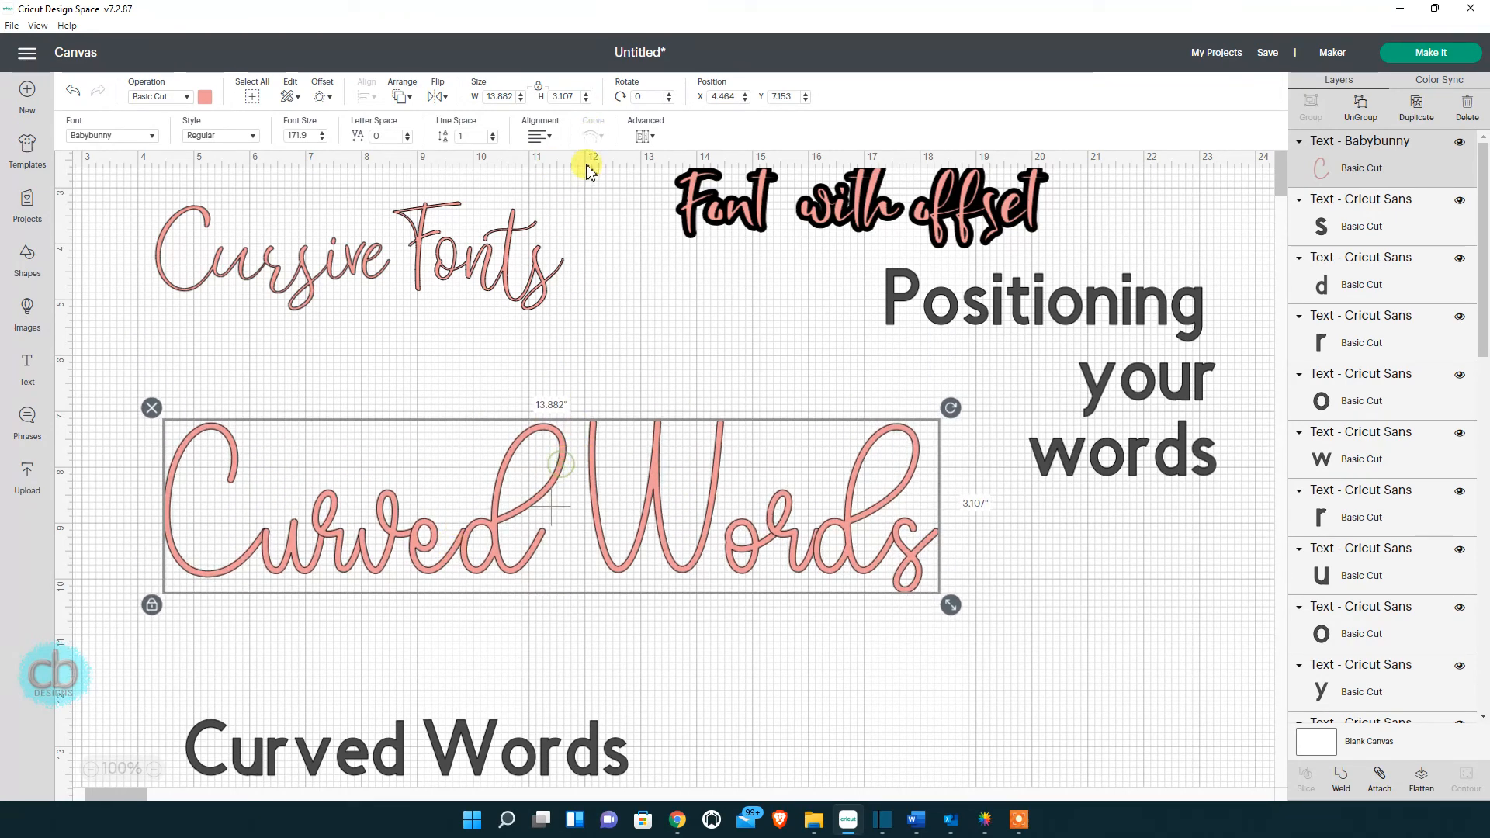
pyautogui.click(443, 752)
pyautogui.moveTo(443, 751); pyautogui.dragTo(546, 676)
pyautogui.scroll(-3, 547, 677)
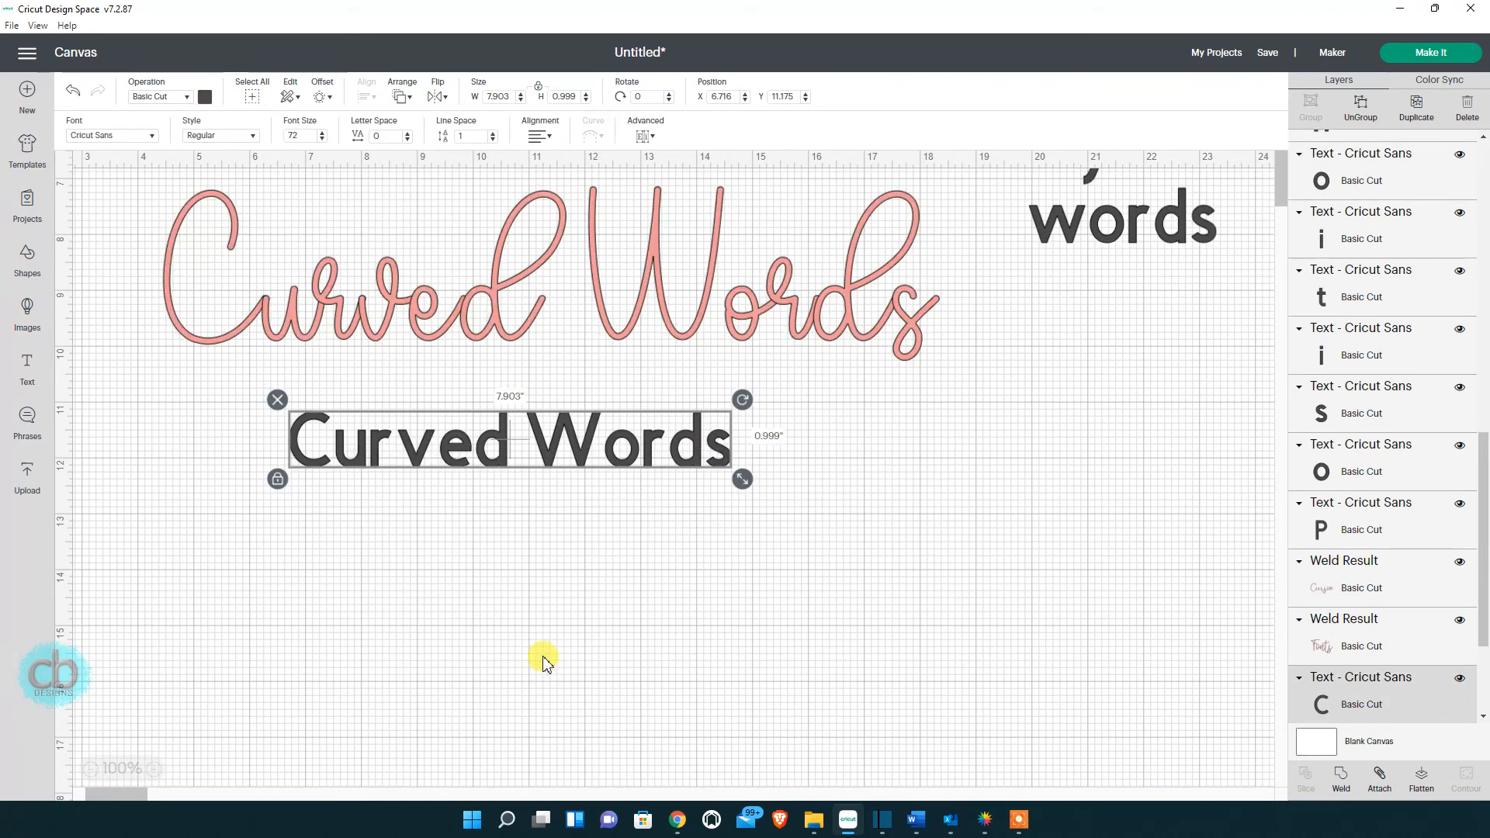
# Make the lower Curved Words pink Babybunny Script about 10.5 in wide, comparing it with the large copy.
pyautogui.click(147, 137)
pyautogui.click(805, 99)
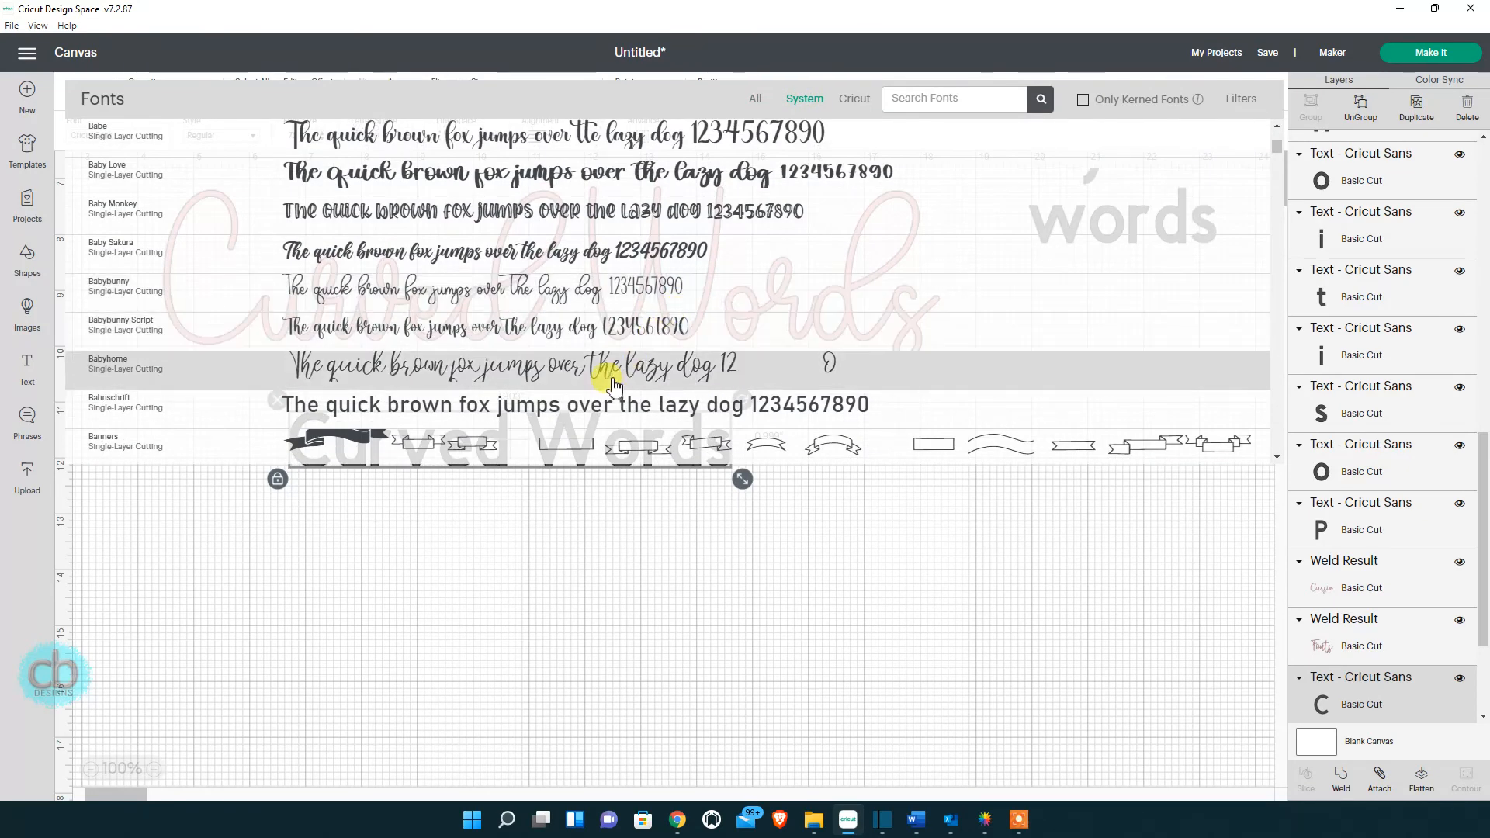
pyautogui.click(570, 330)
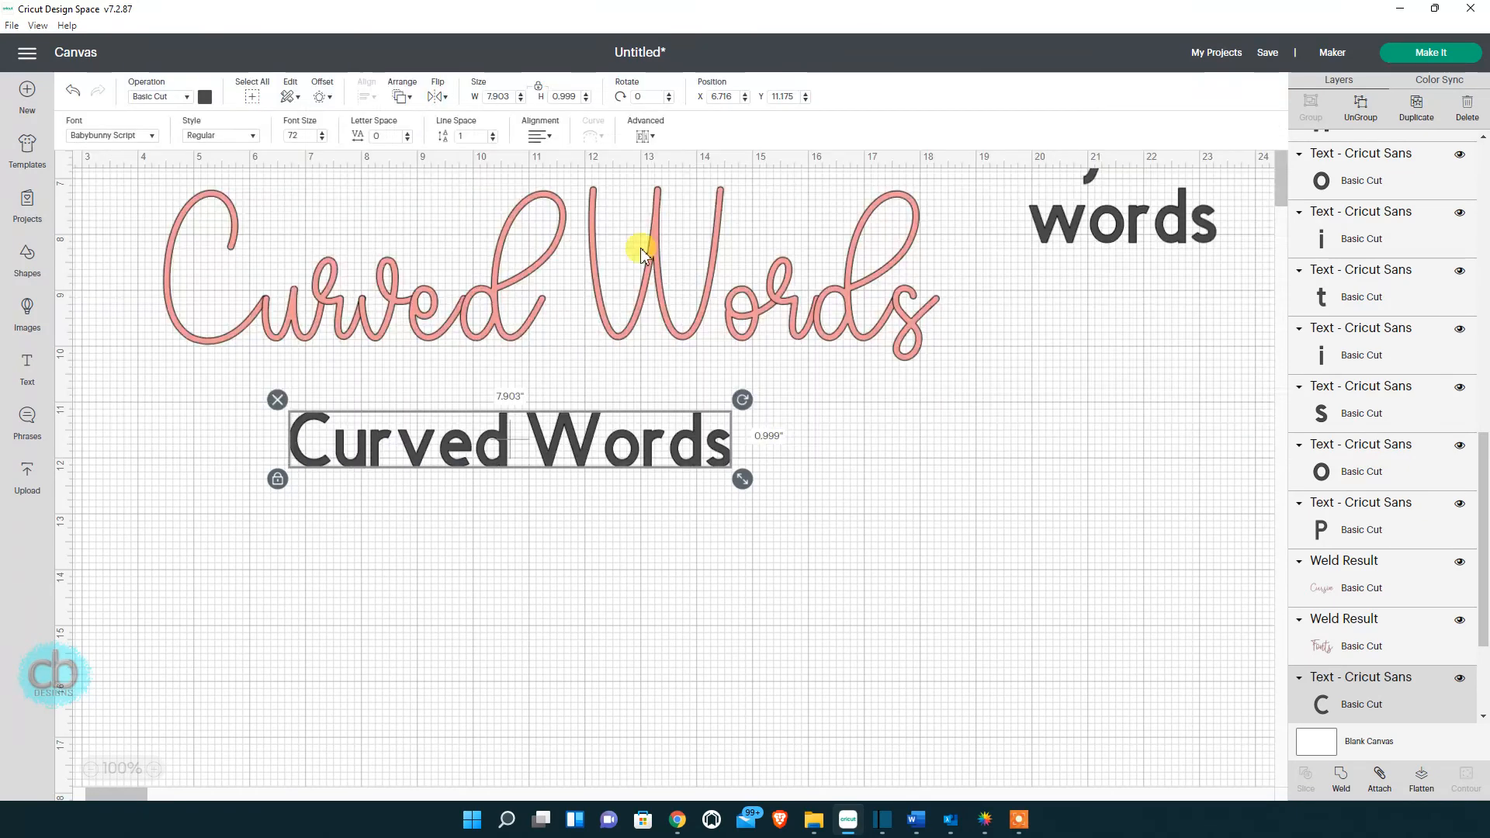
pyautogui.moveTo(630, 497); pyautogui.dragTo(811, 545)
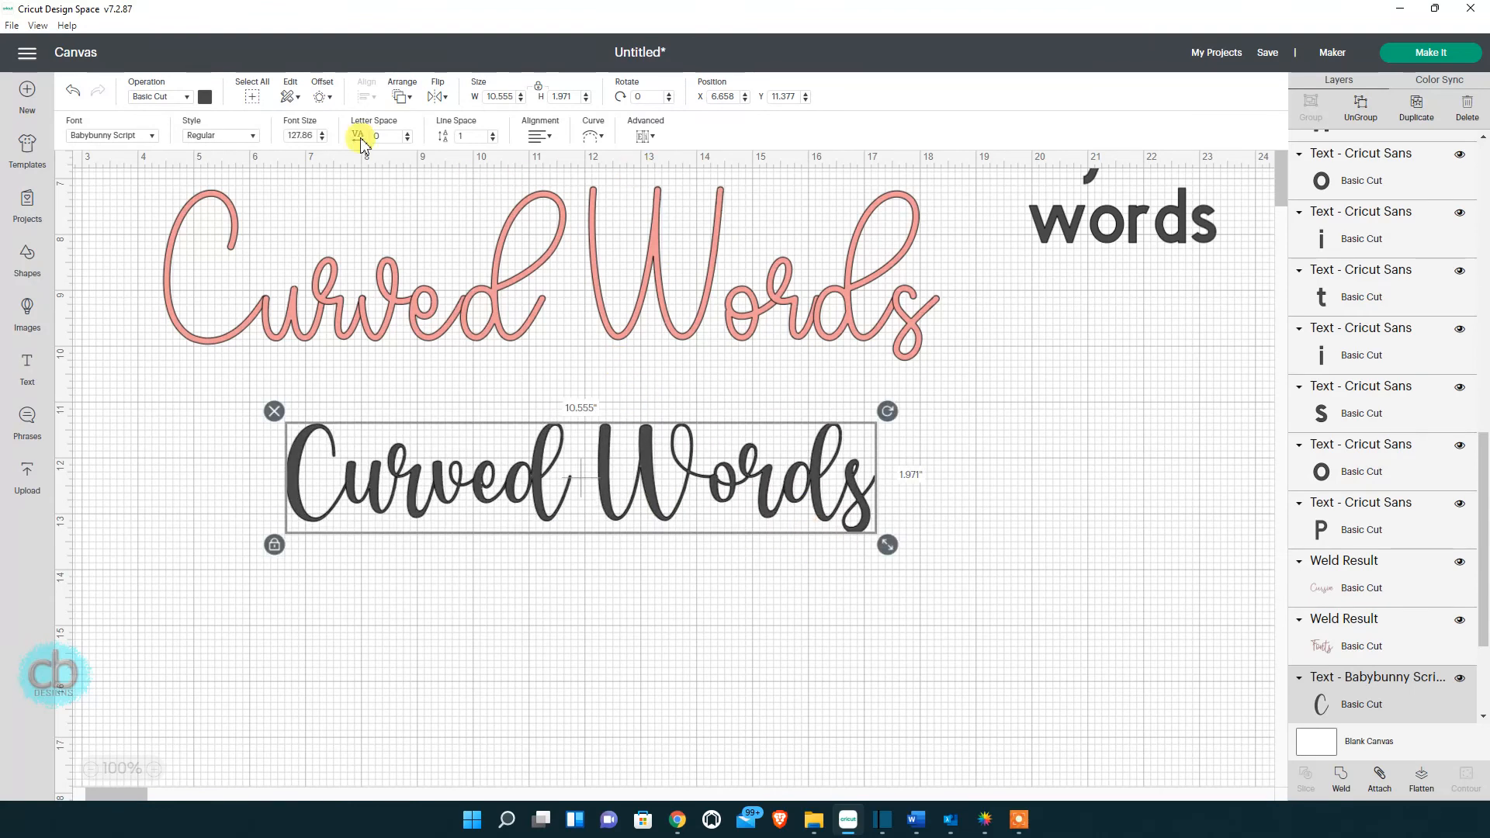
pyautogui.click(204, 96)
pyautogui.click(241, 164)
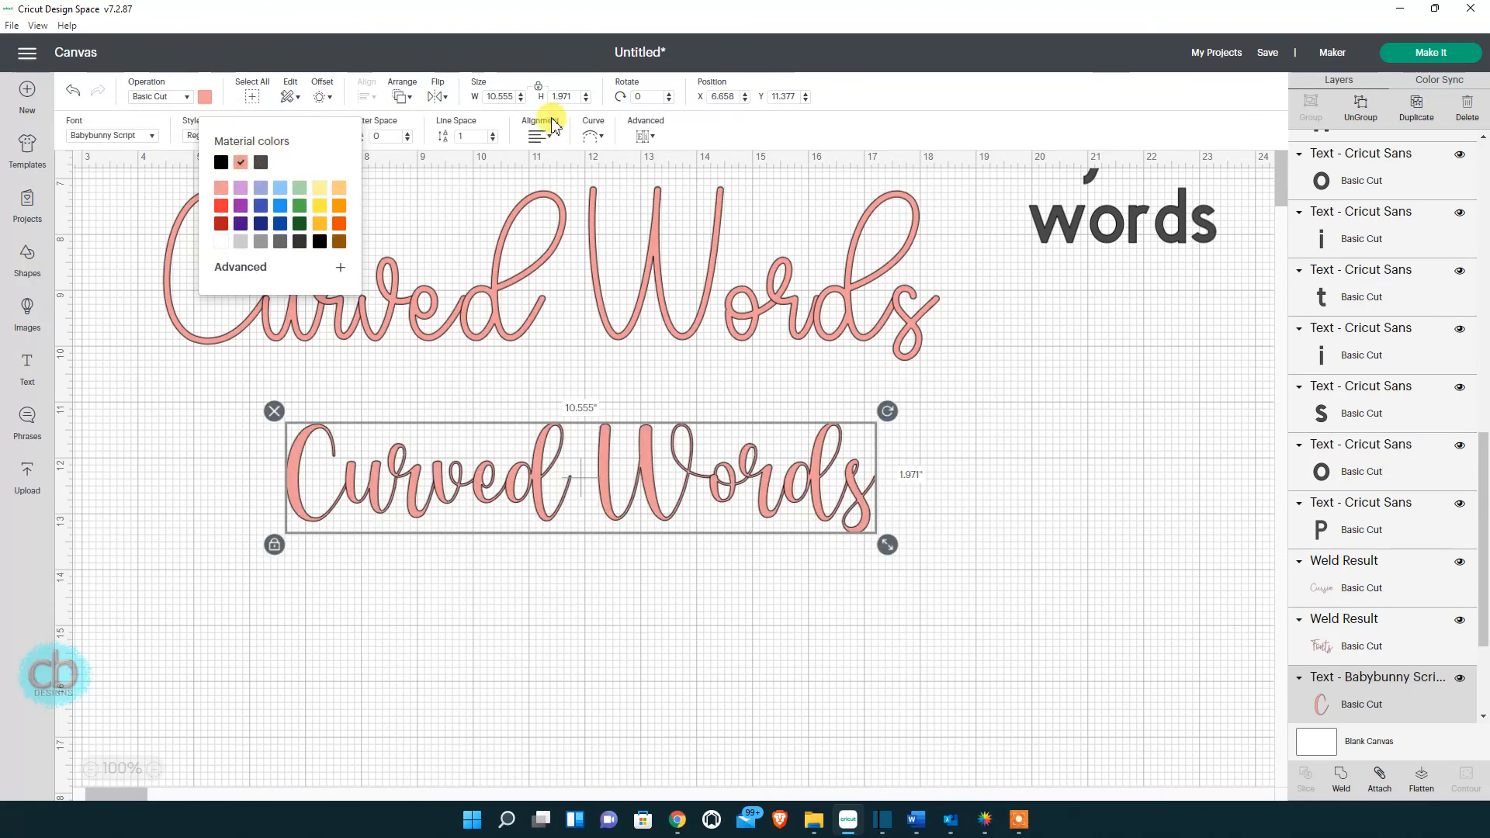
pyautogui.click(489, 210)
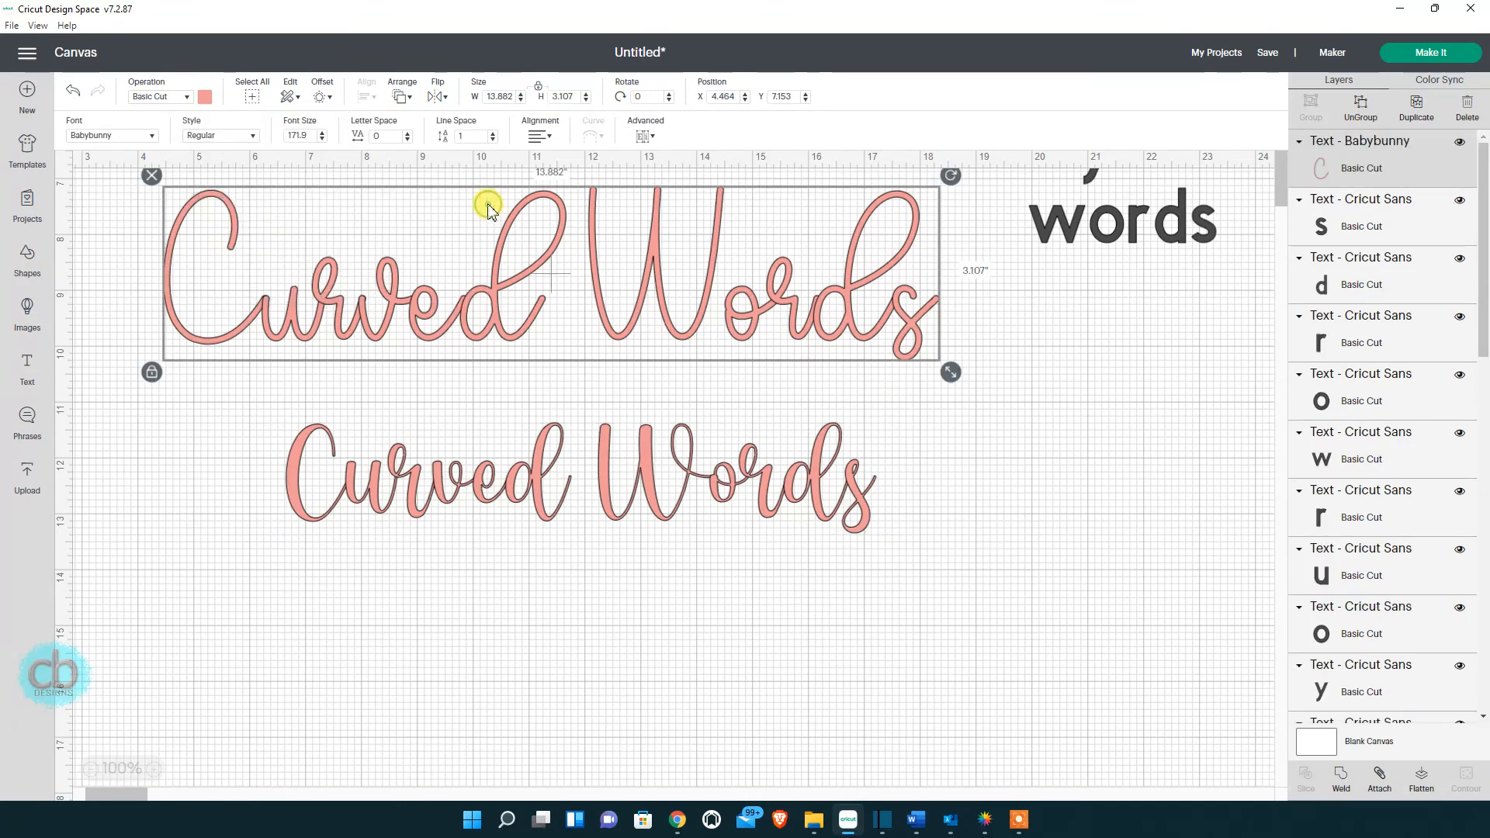
pyautogui.click(487, 490)
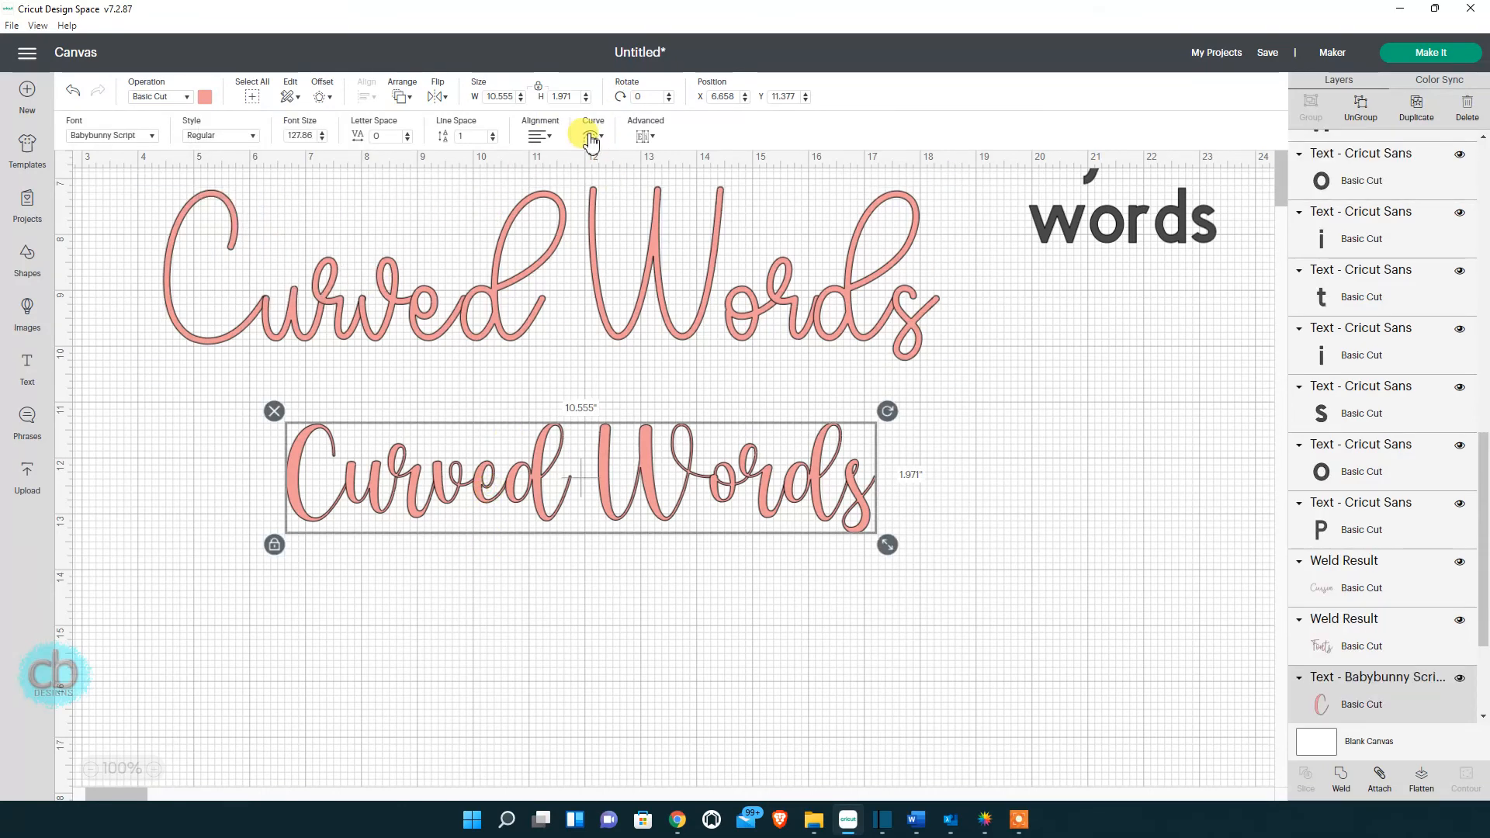
pyautogui.click(586, 237)
pyautogui.click(546, 460)
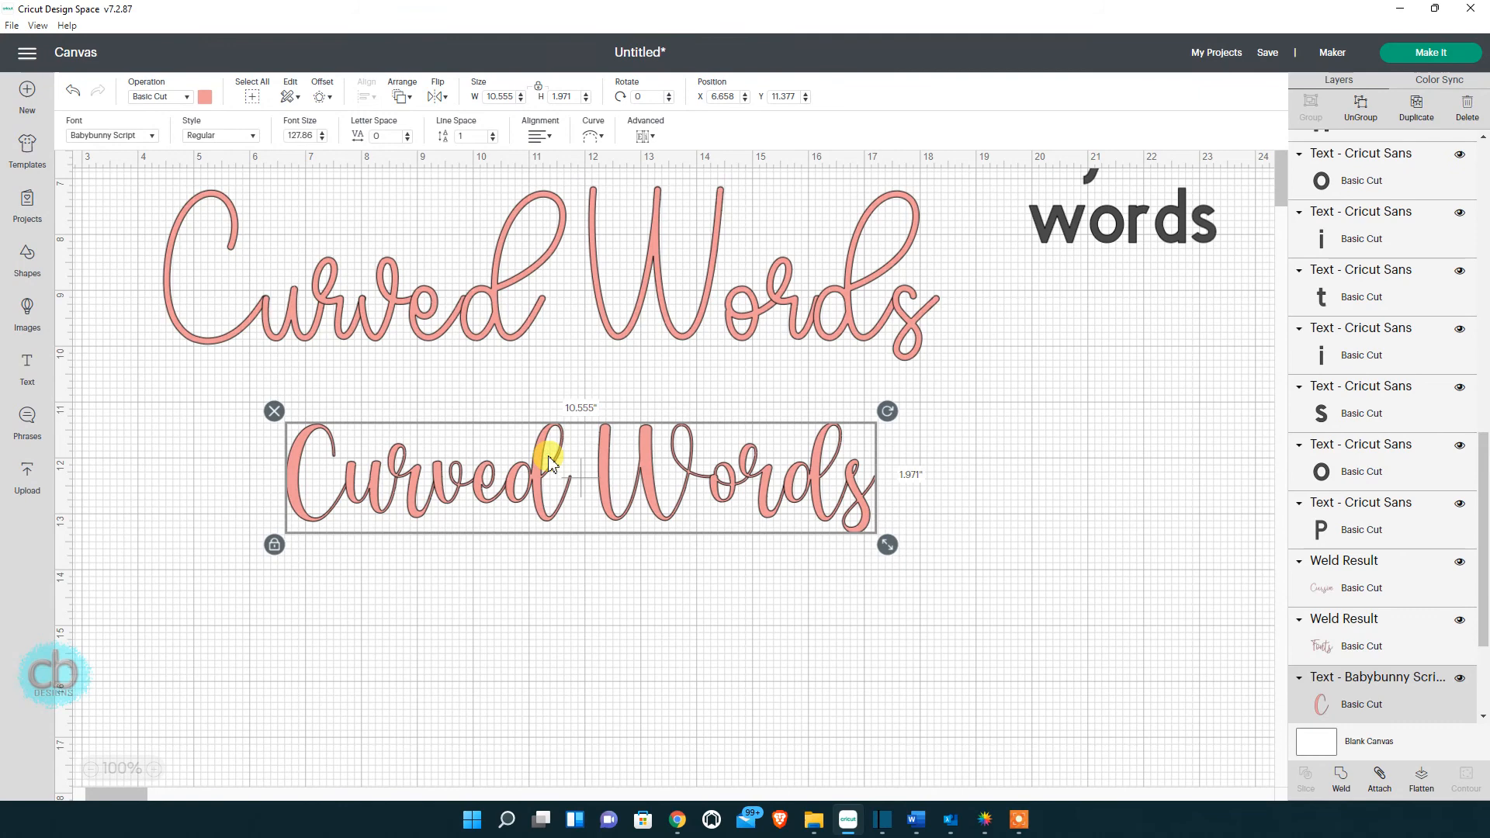
# Arch the script Curved Words with Curve, set Letter Space to -0.7, and nudge it right.
pyautogui.click(592, 135)
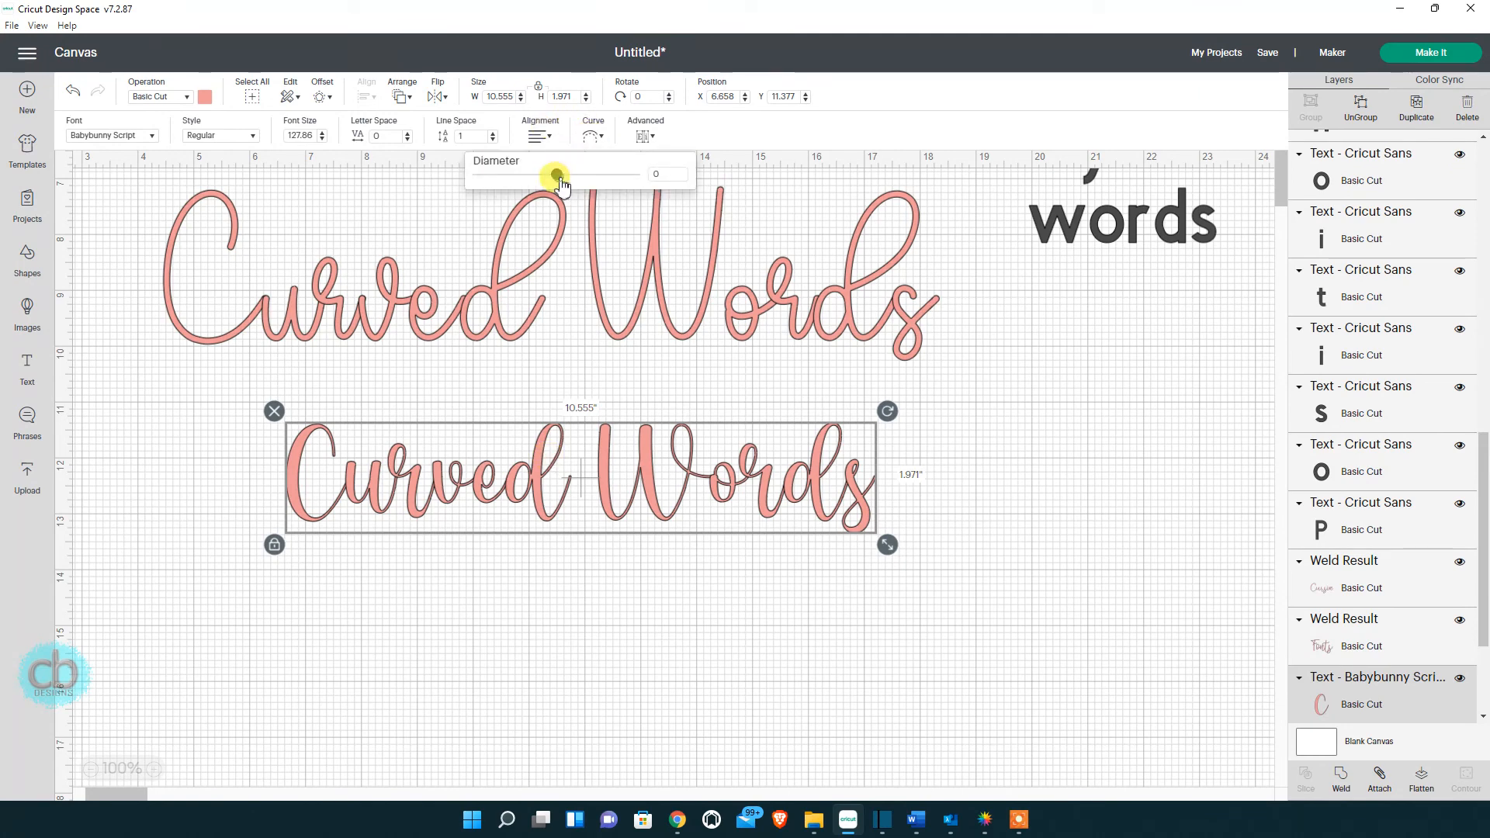
pyautogui.moveTo(562, 185); pyautogui.dragTo(609, 189)
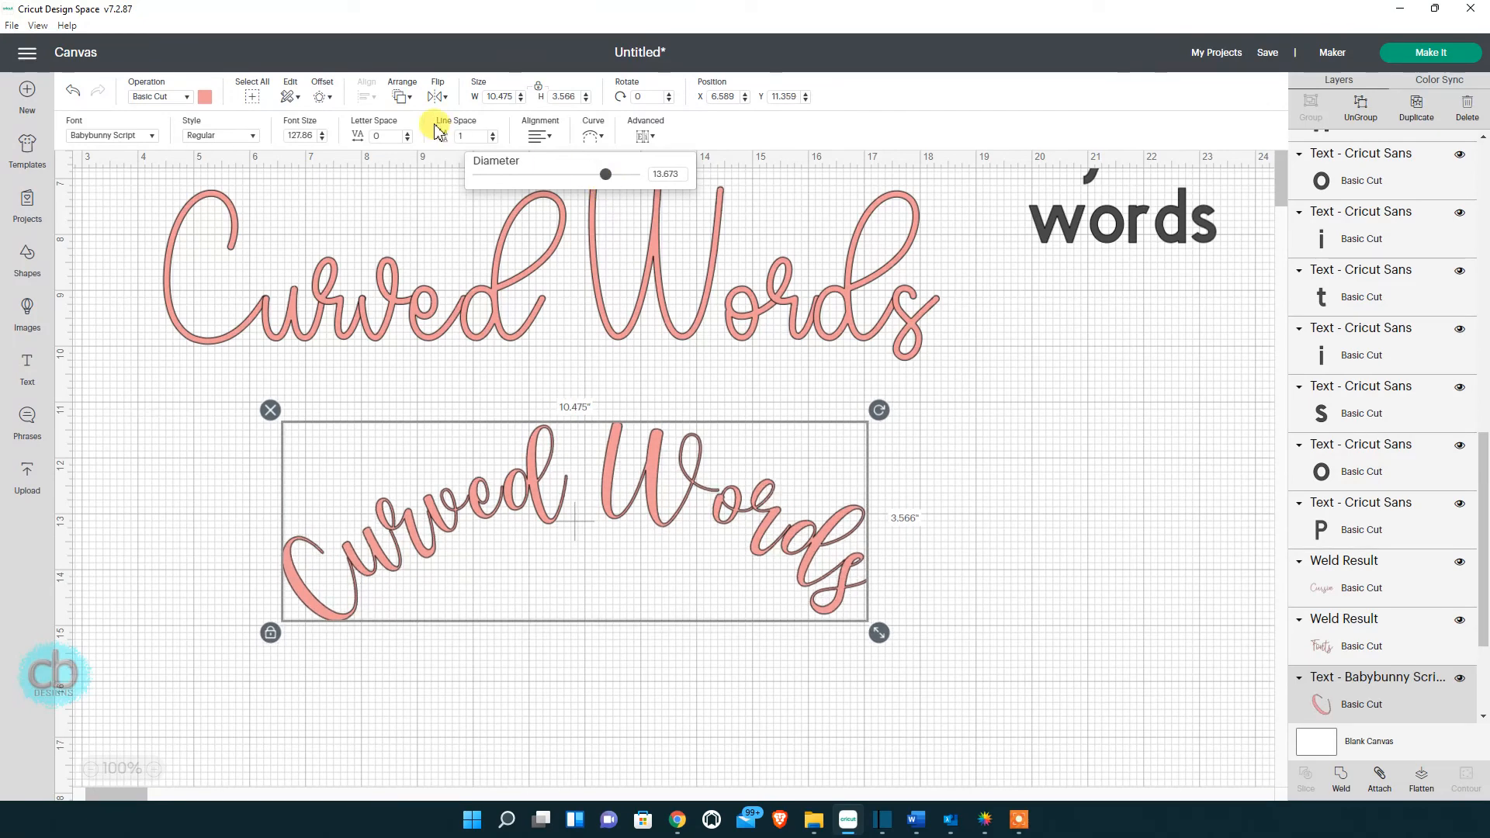
pyautogui.click(407, 133)
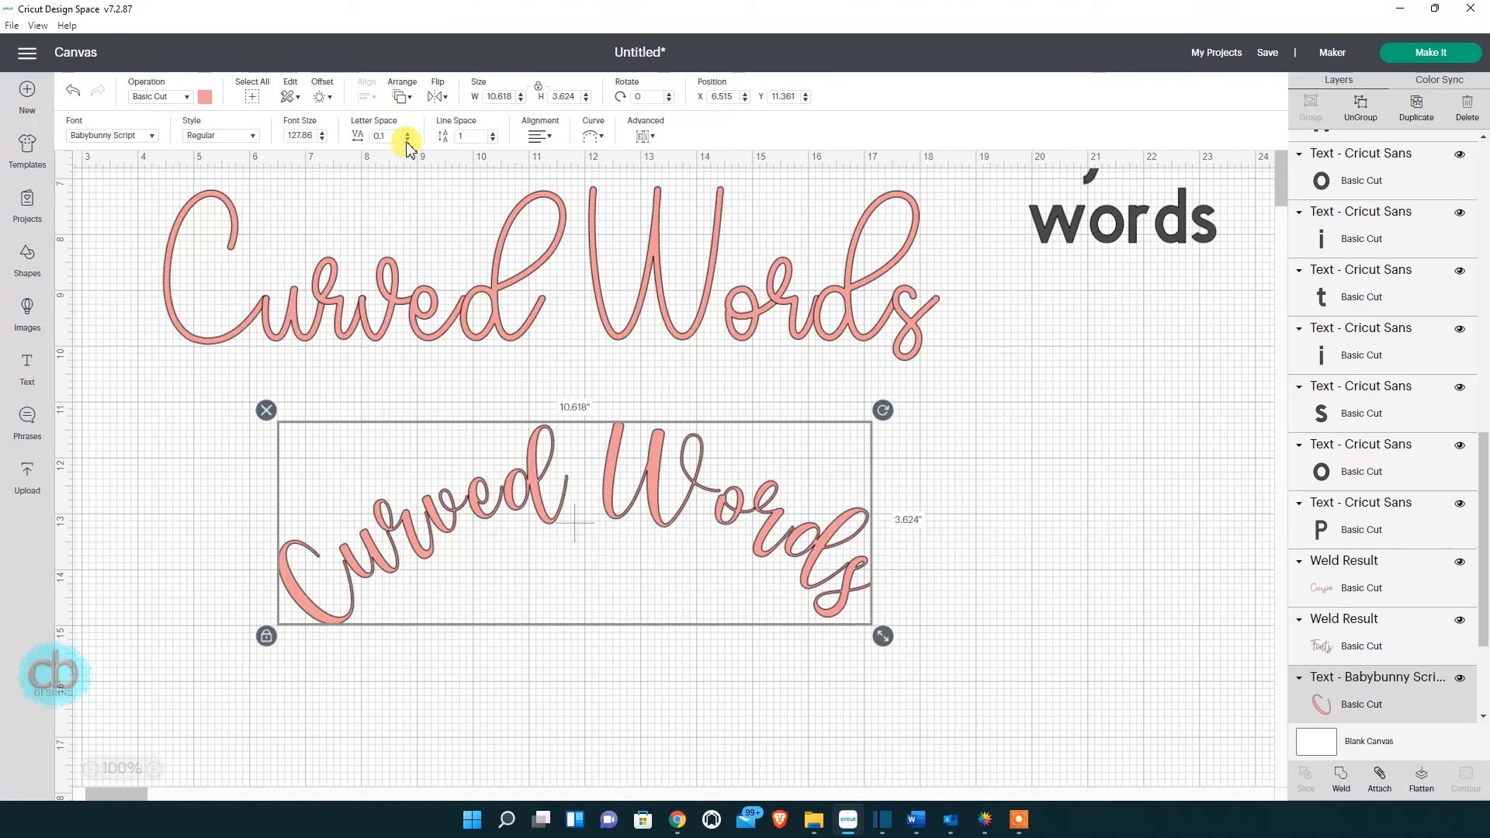
pyautogui.click(407, 139)
pyautogui.click(406, 139)
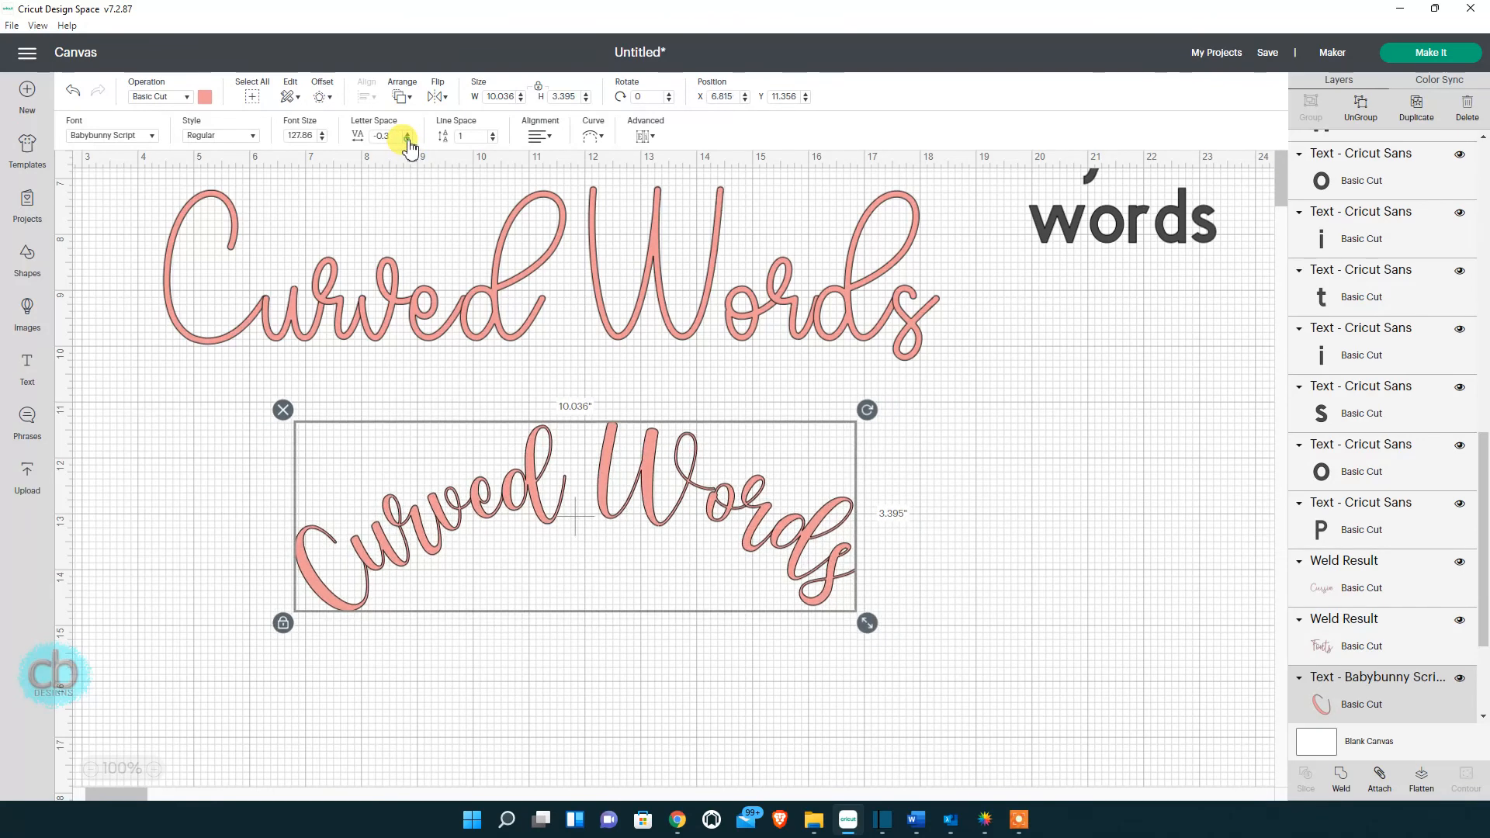
pyautogui.click(406, 139)
pyautogui.click(407, 139)
pyautogui.click(407, 140)
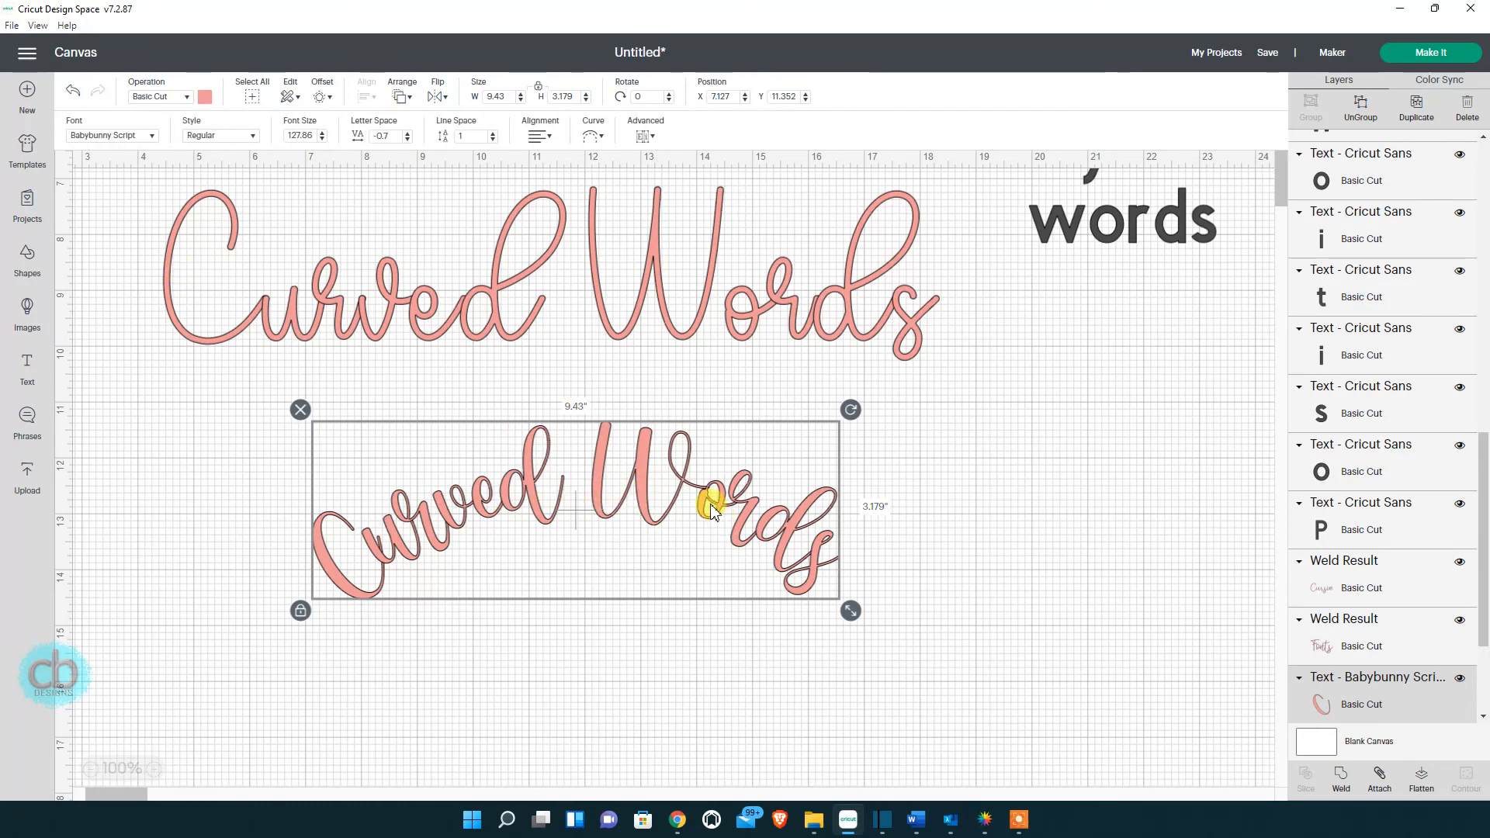
pyautogui.moveTo(711, 510); pyautogui.dragTo(725, 509)
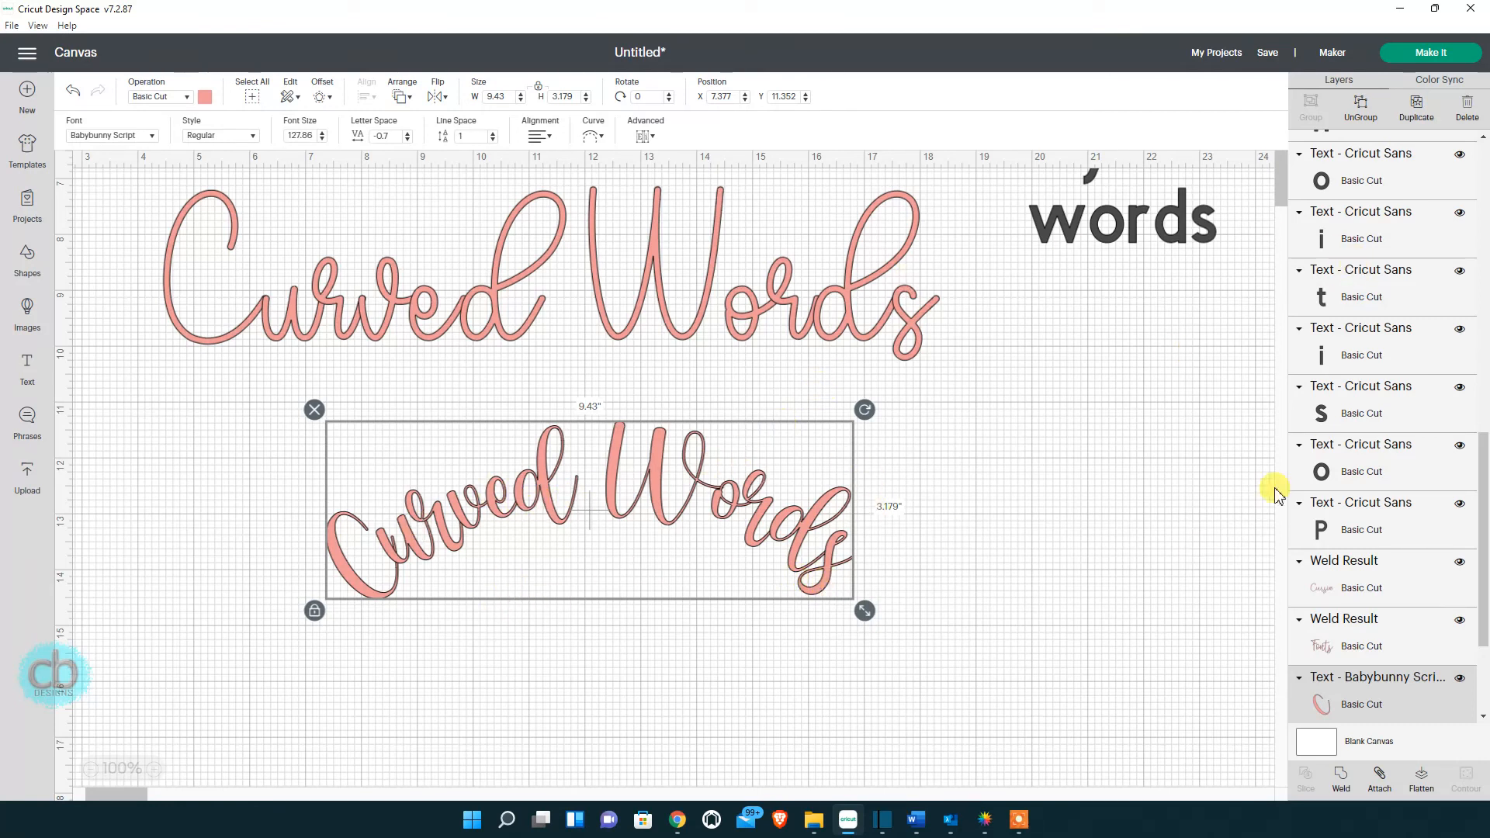
# Ungroup the arched script and nudge the C and final 'ds' letters slightly downward.
pyautogui.click(1362, 108)
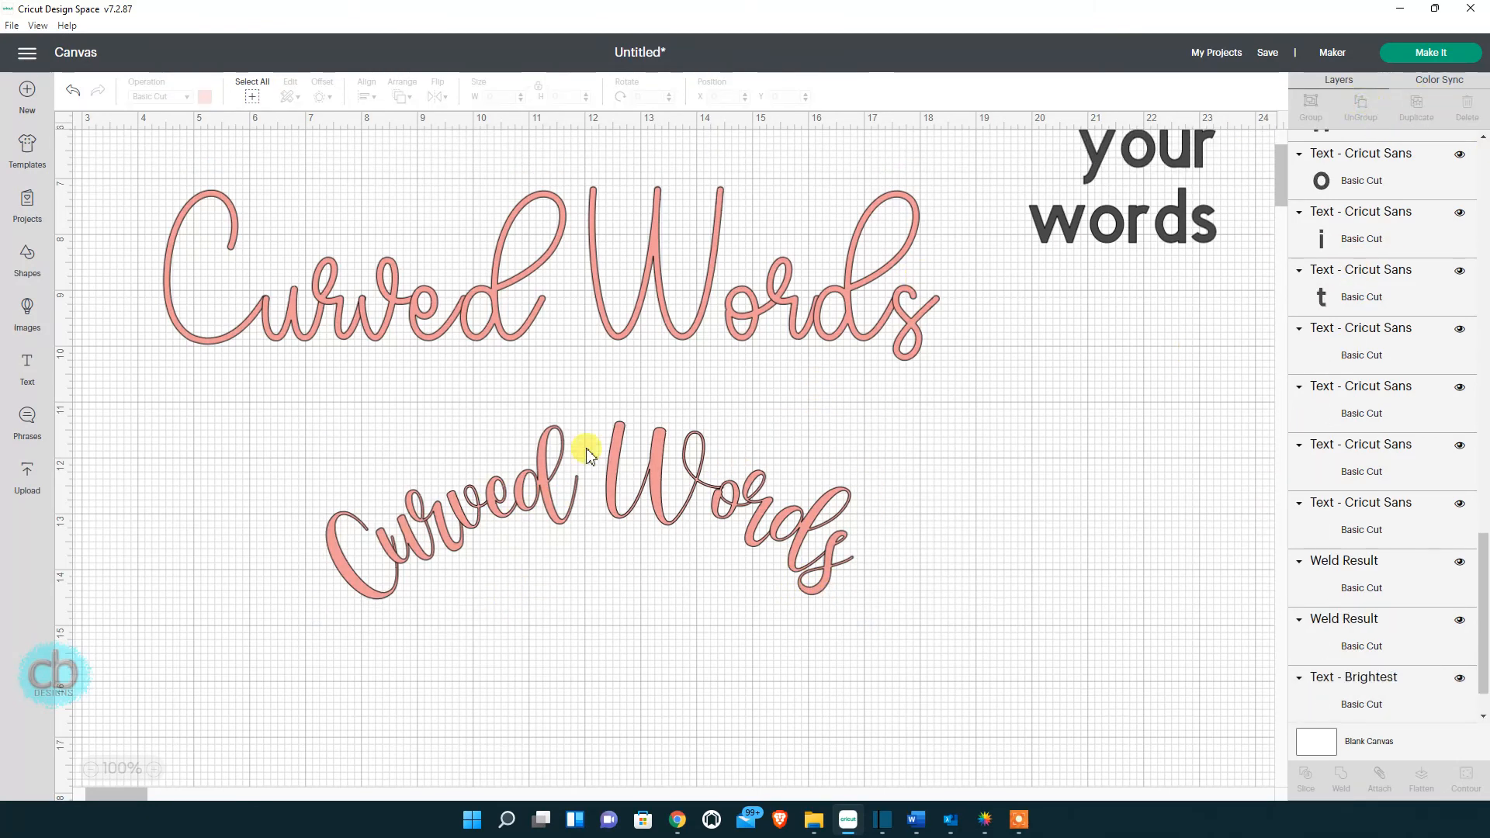
pyautogui.click(358, 593)
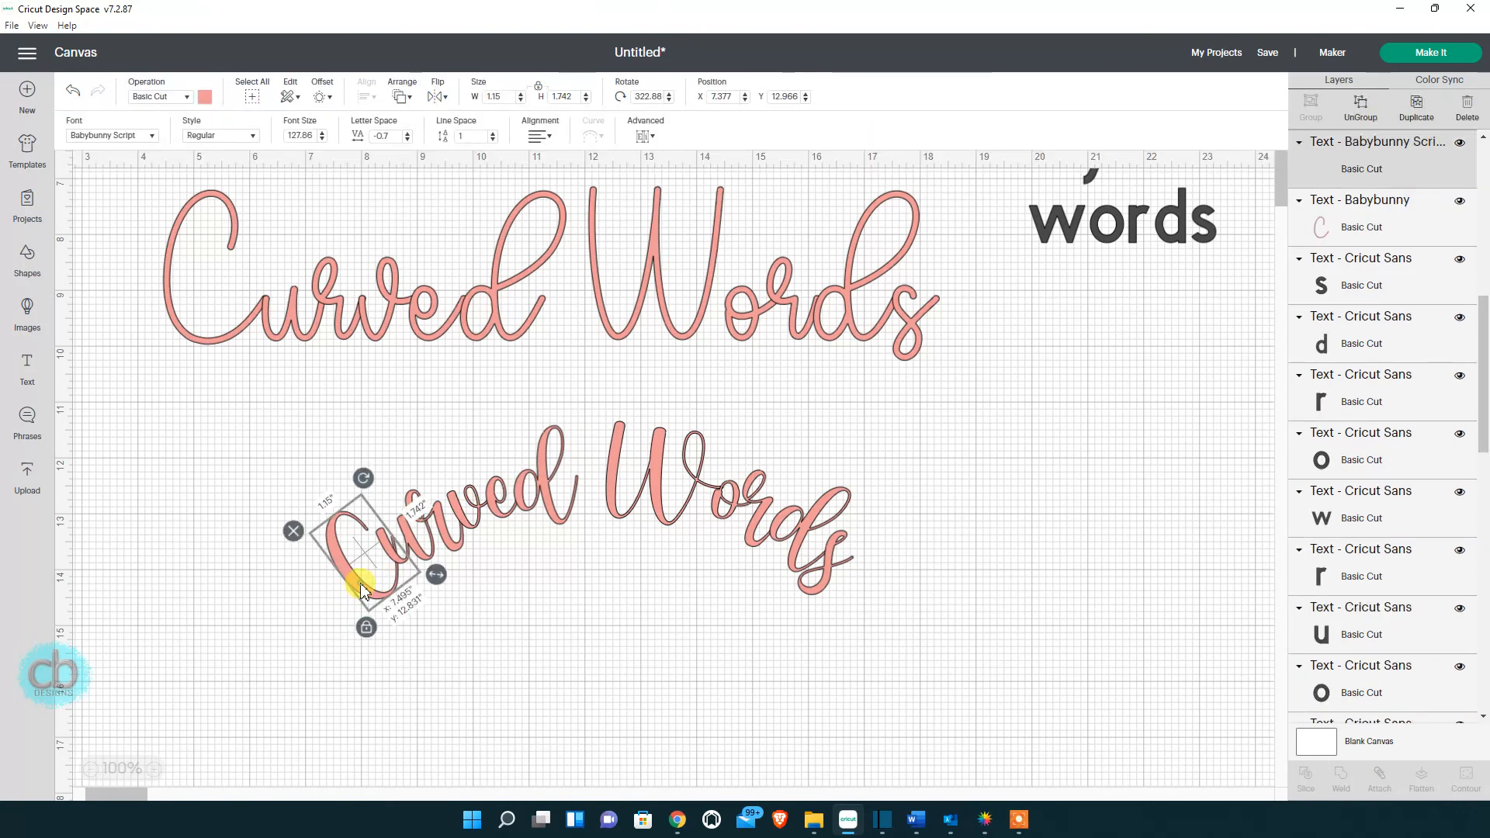
pyautogui.moveTo(358, 593); pyautogui.dragTo(357, 595)
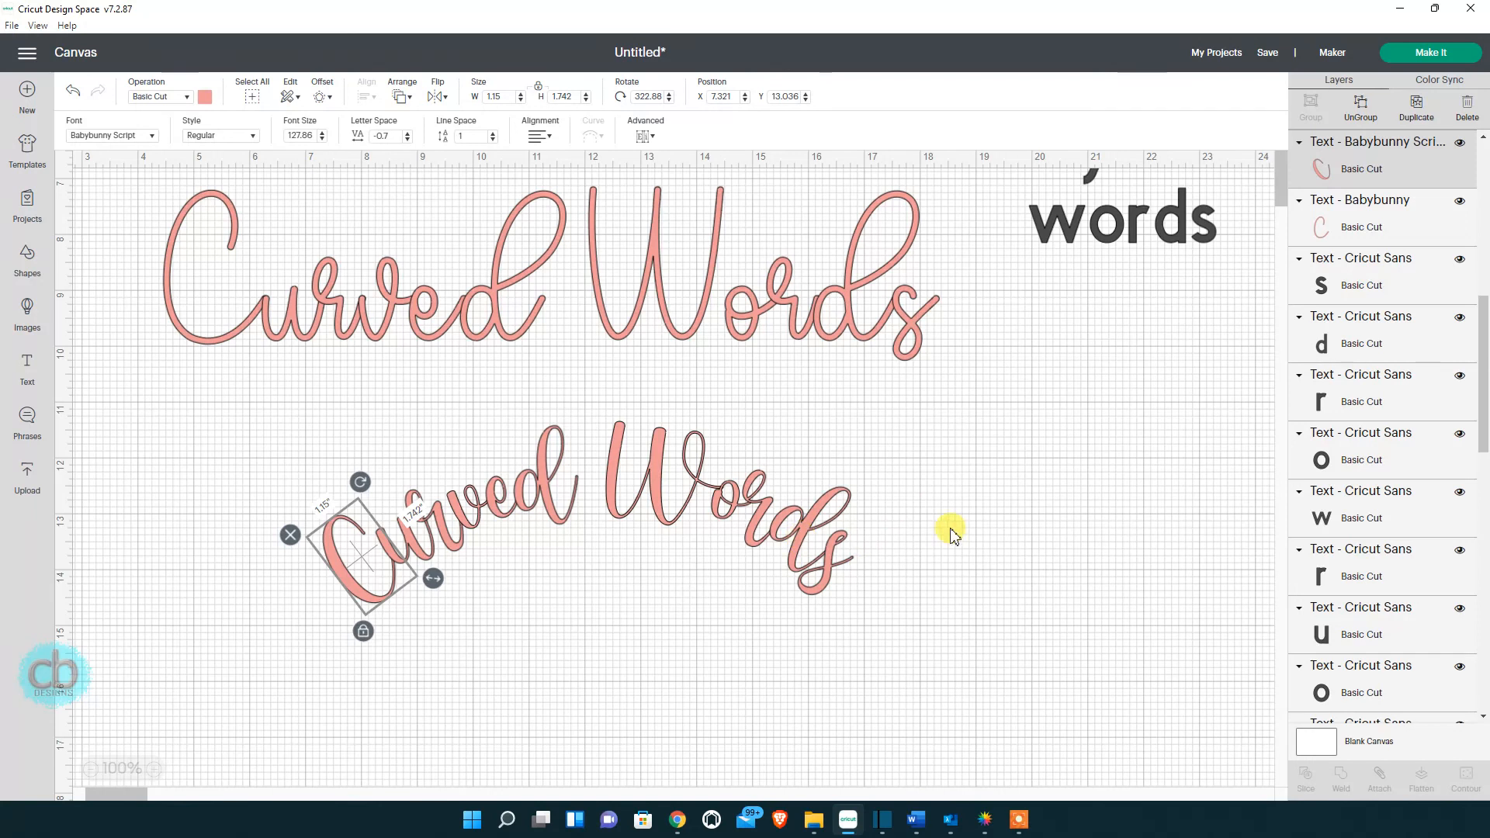
pyautogui.moveTo(949, 528); pyautogui.dragTo(830, 495)
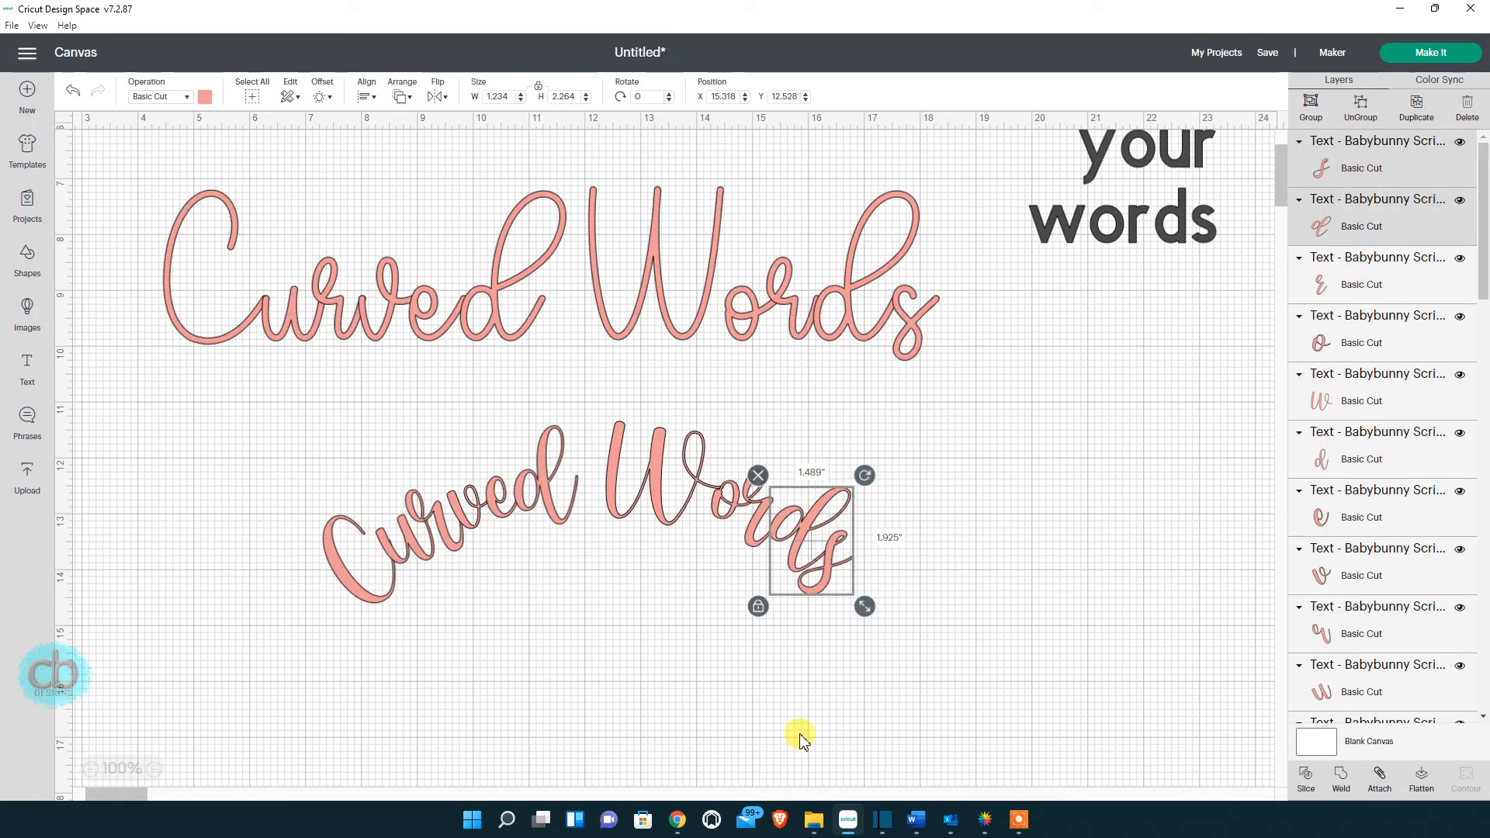
pyautogui.moveTo(803, 528); pyautogui.dragTo(804, 541)
pyautogui.click(975, 532)
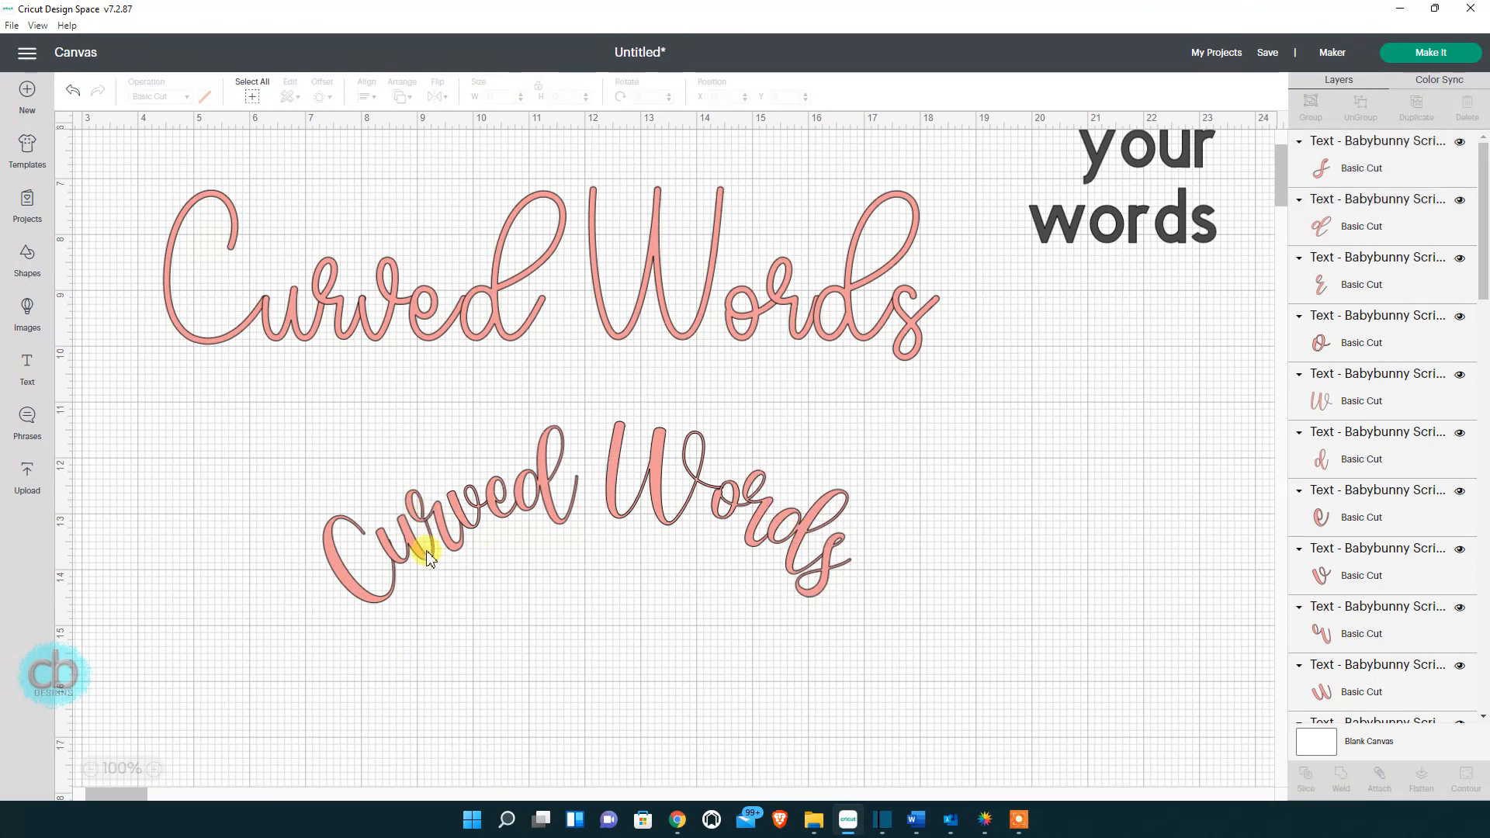
# Weld all arched letters into one 9.444 × 3.248 in shape and move it beneath the large 'Curved Words'.
pyautogui.moveTo(226, 448); pyautogui.dragTo(923, 747)
pyautogui.moveTo(1014, 786); pyautogui.dragTo(931, 646)
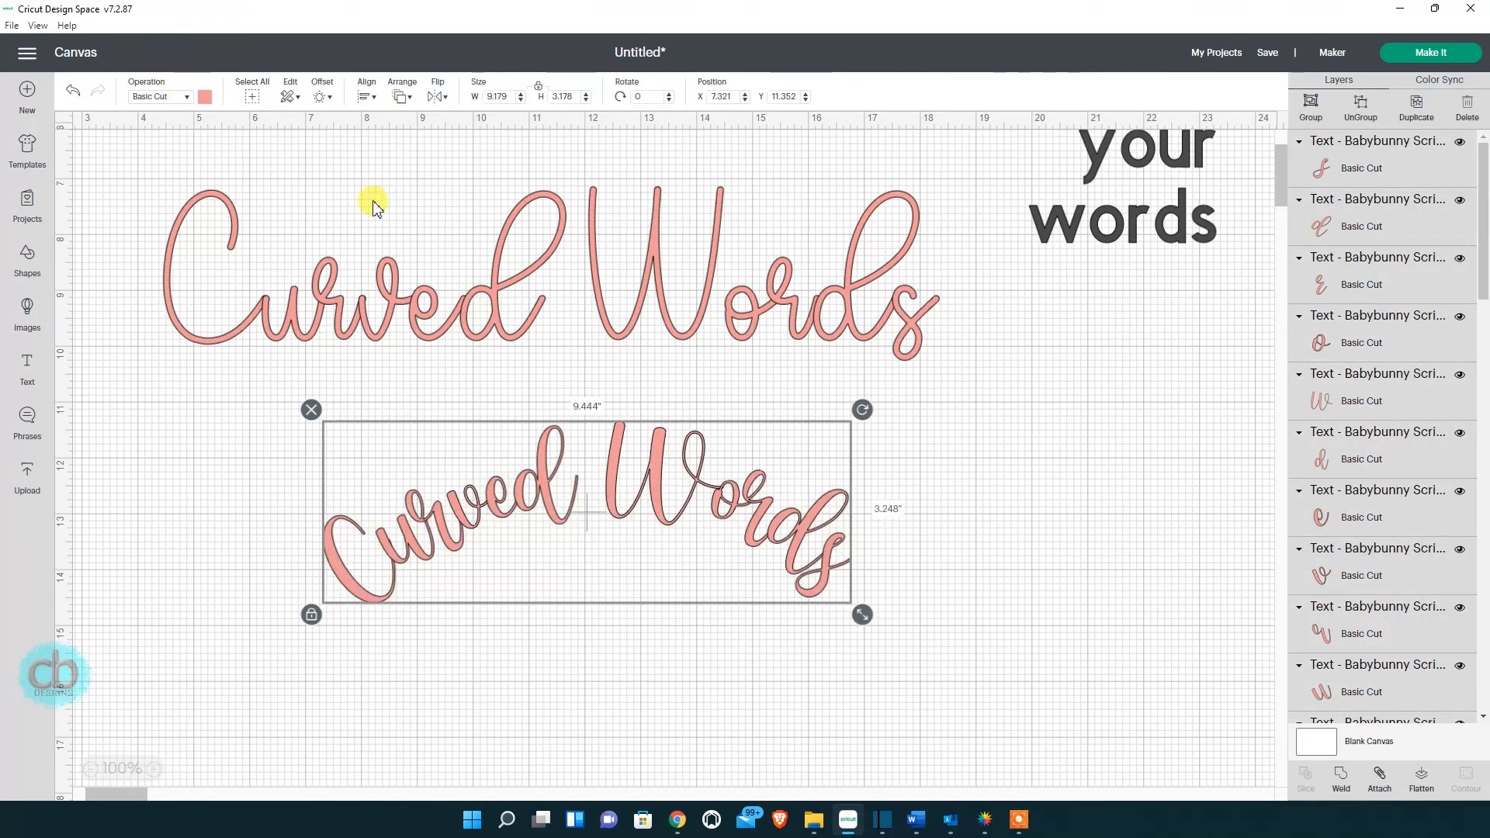
pyautogui.click(1340, 775)
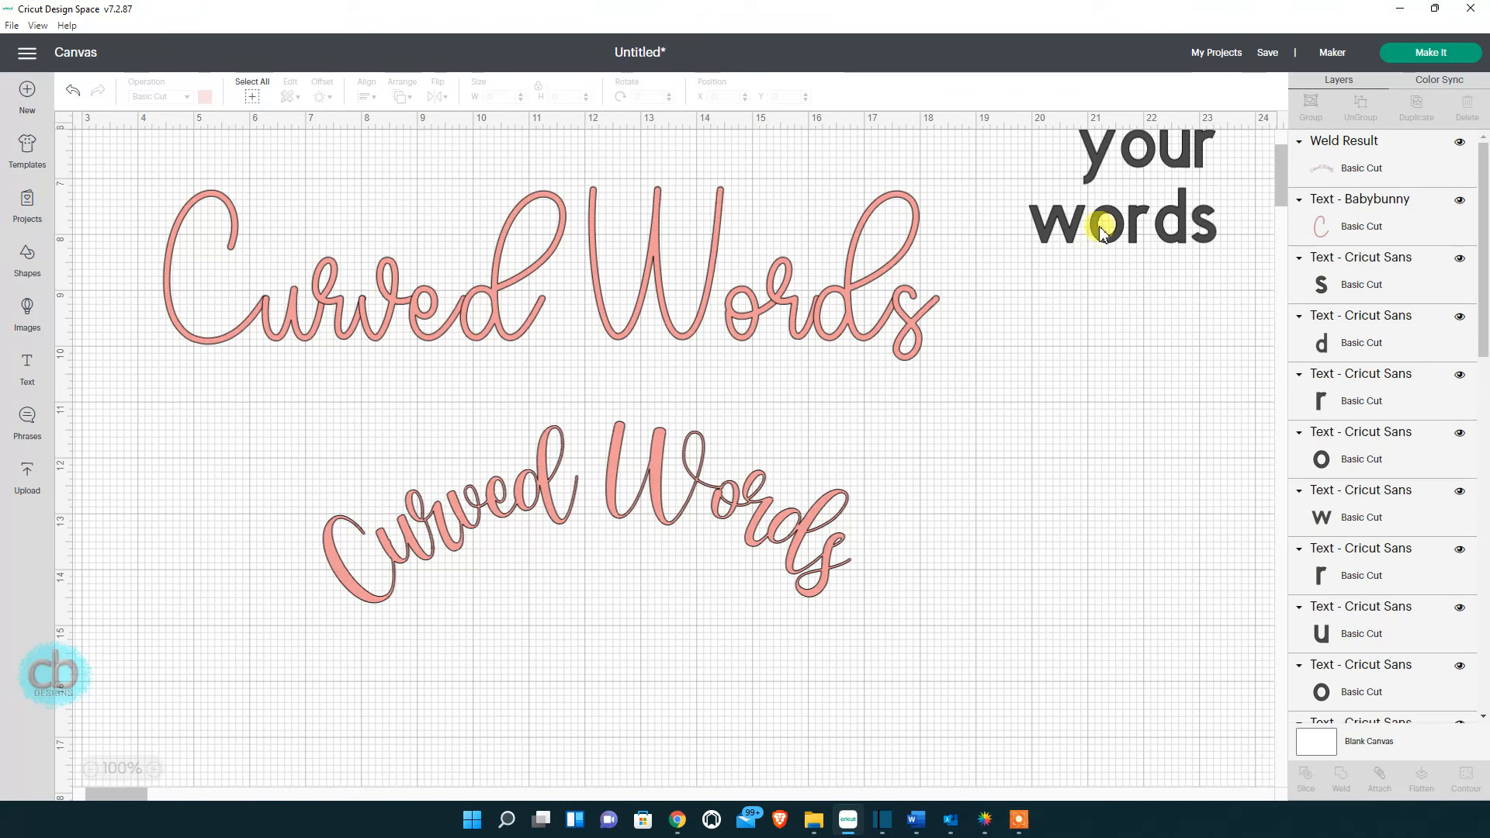
pyautogui.moveTo(1099, 209)
pyautogui.mouseDown()
pyautogui.moveTo(1093, 289)
pyautogui.moveTo(1081, 215)
pyautogui.mouseUp()
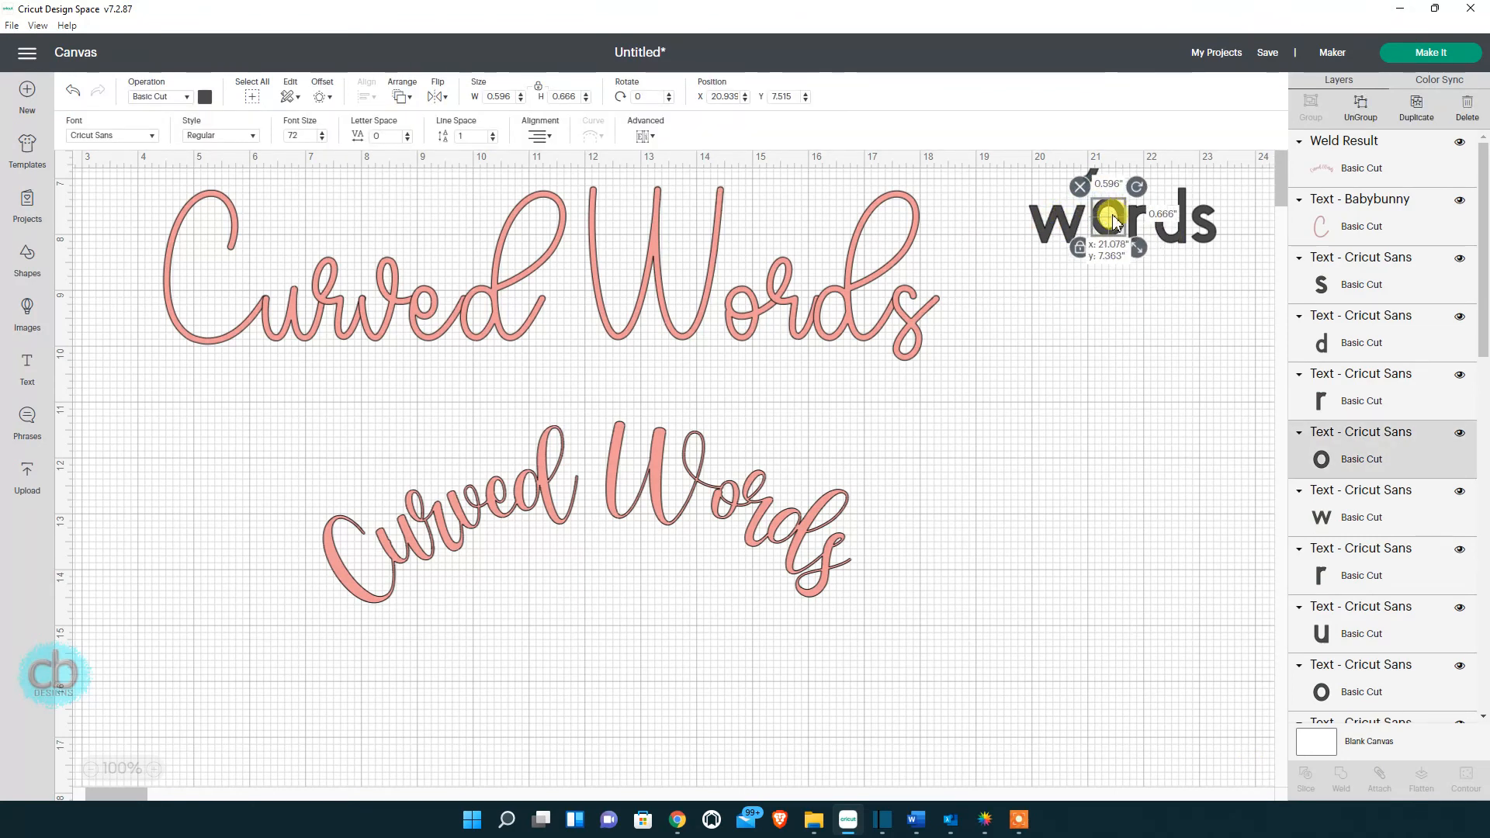
pyautogui.moveTo(560, 525); pyautogui.dragTo(435, 429)
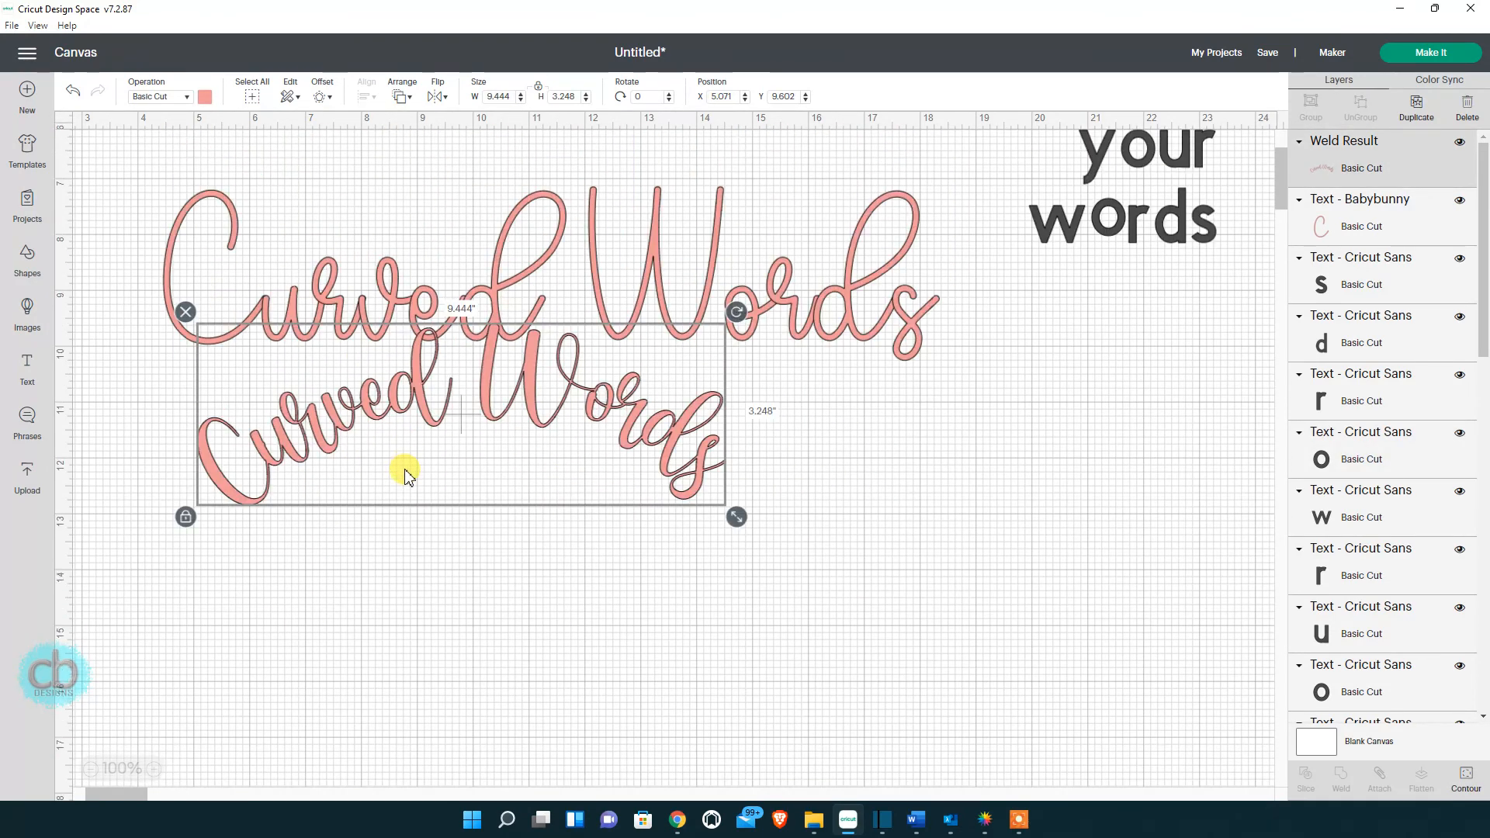
pyautogui.scroll(5, 402, 472)
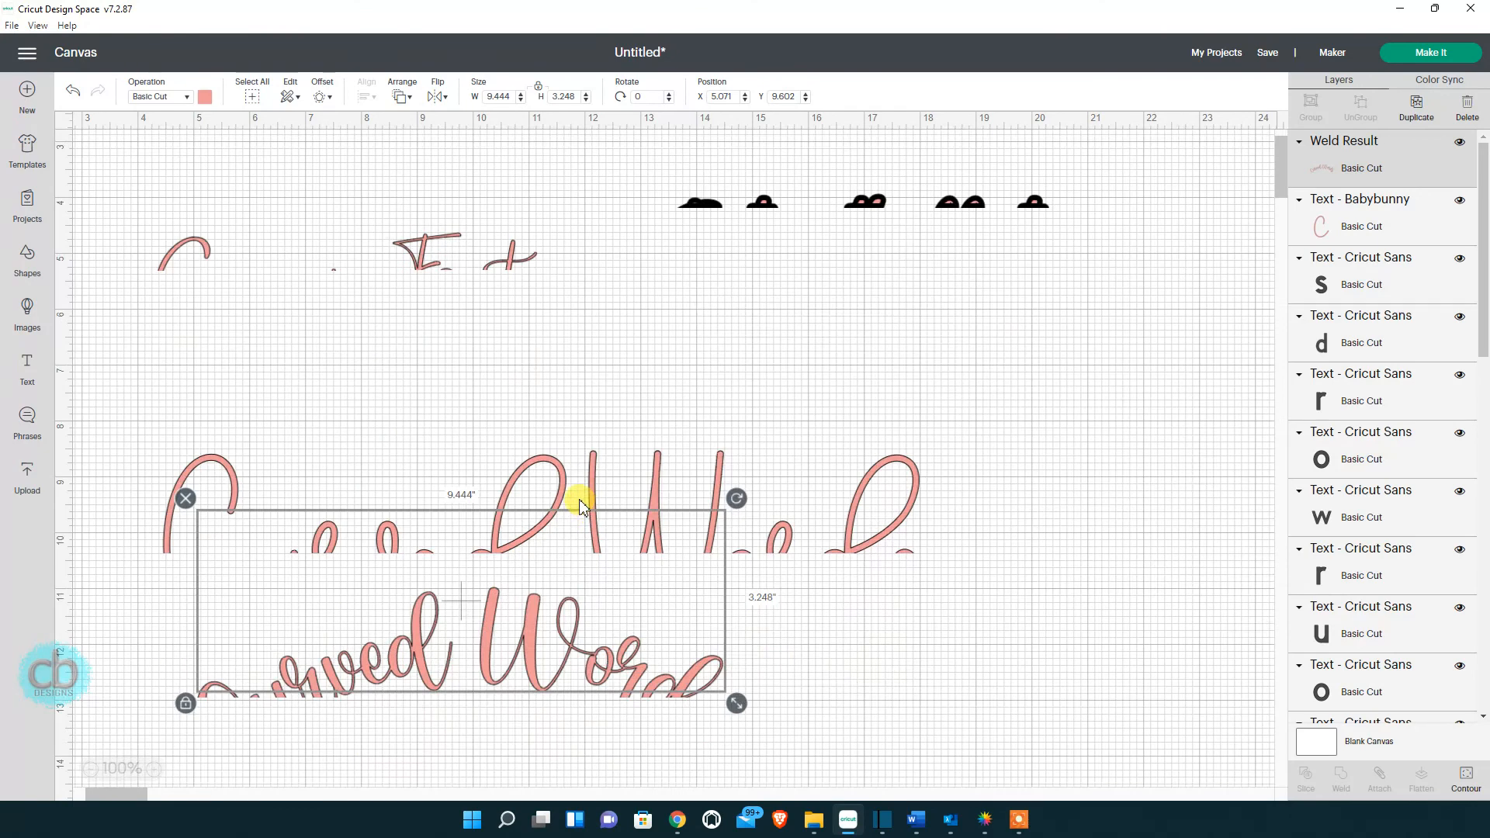